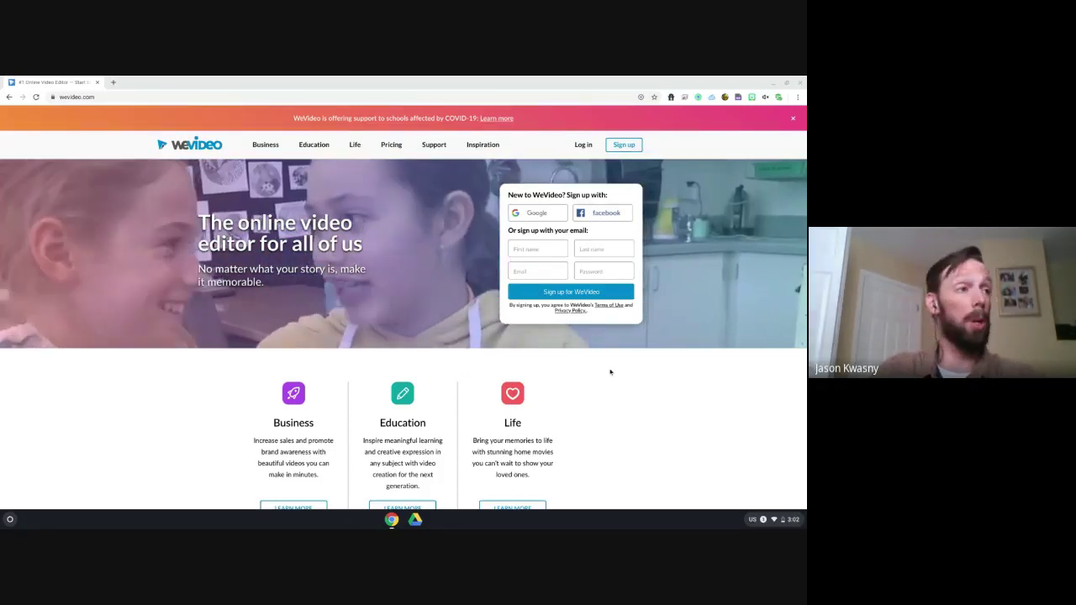
Log in to WeVideo using Google sign-in and choose the Google account.
{"action": "left_click", "coordinate": [583, 145]}
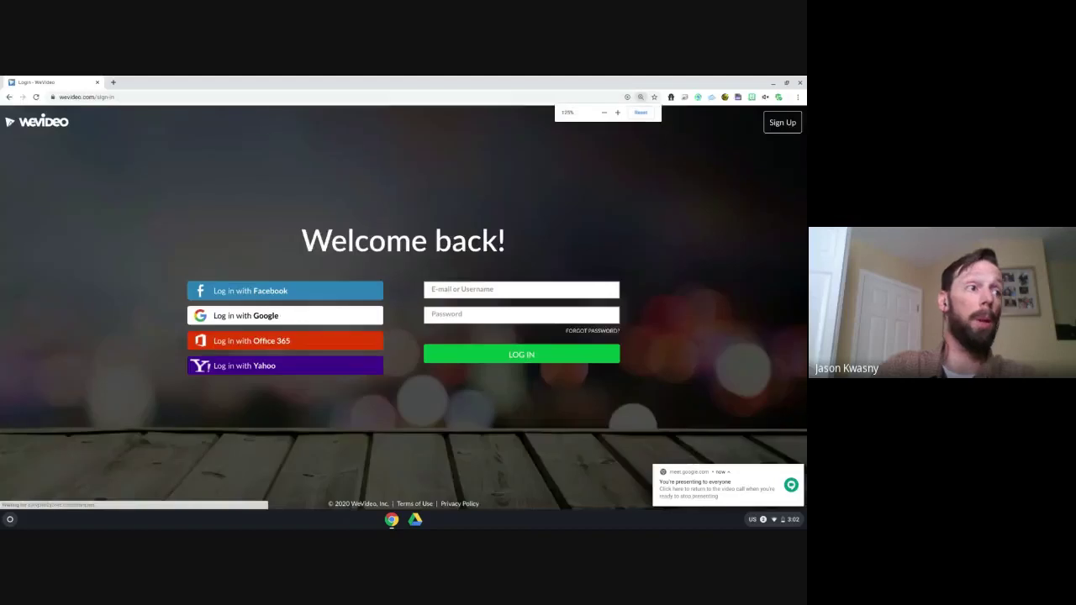
{"action": "left_click", "coordinate": [247, 325]}
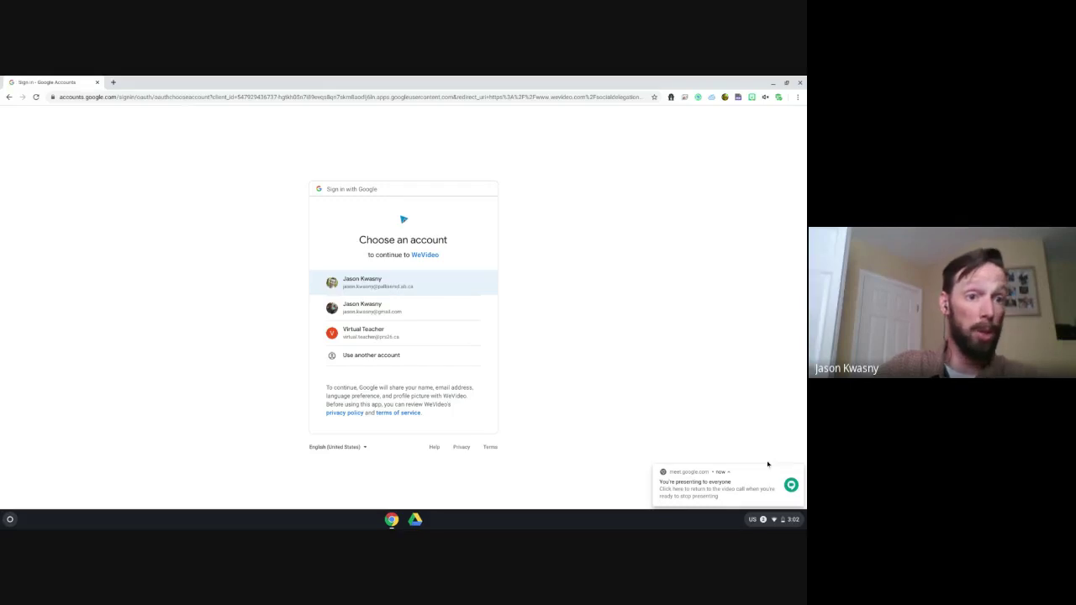
{"action": "left_click", "coordinate": [368, 287]}
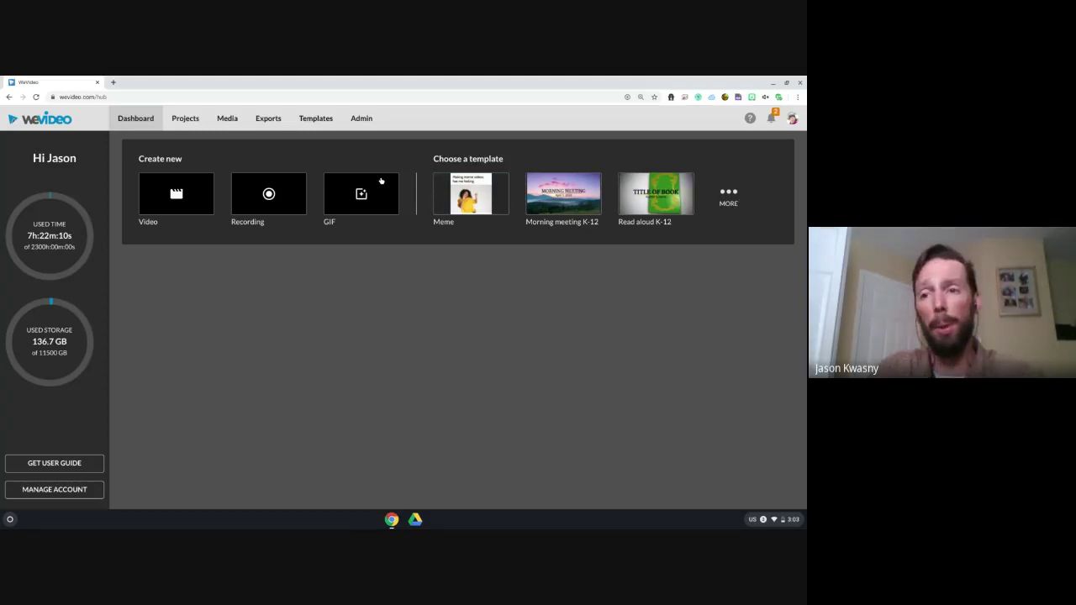
{"action": "left_click", "coordinate": [170, 197]}
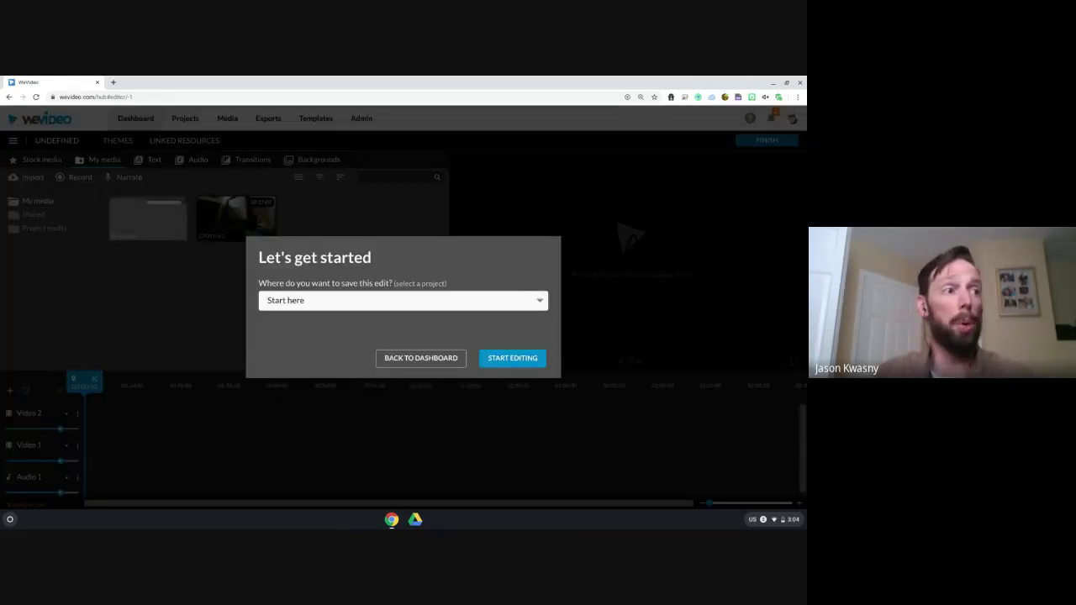
{"action": "left_click", "coordinate": [452, 302]}
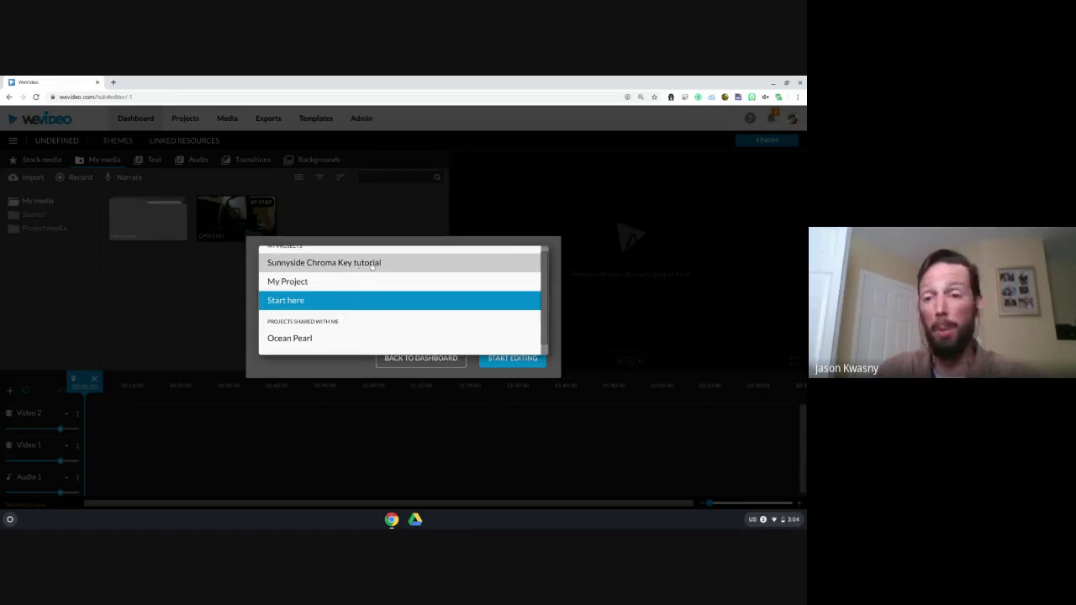
{"action": "left_click", "coordinate": [317, 286]}
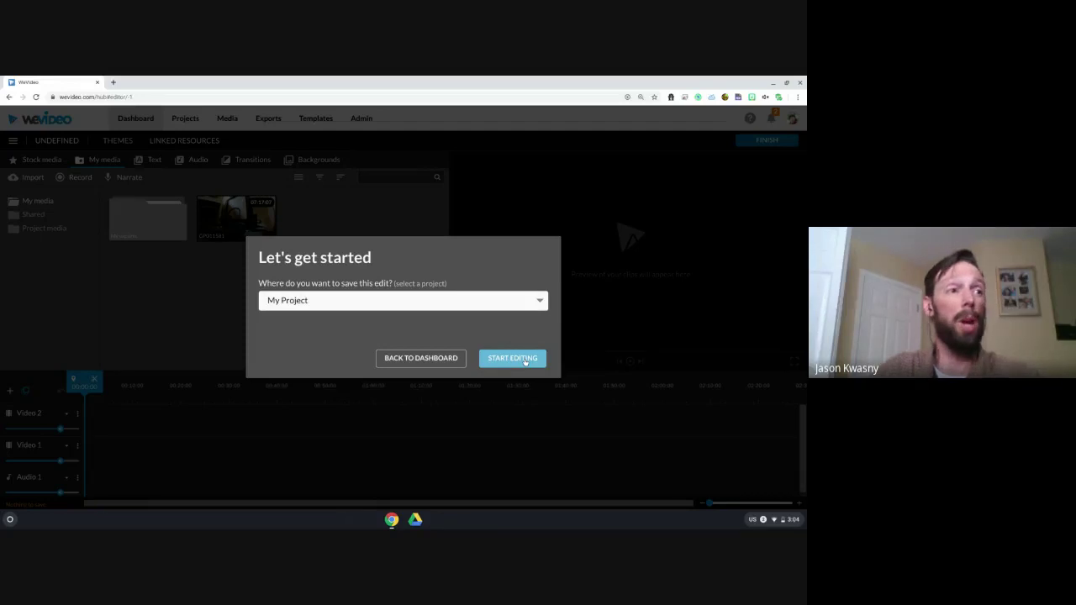
{"action": "left_click", "coordinate": [492, 306]}
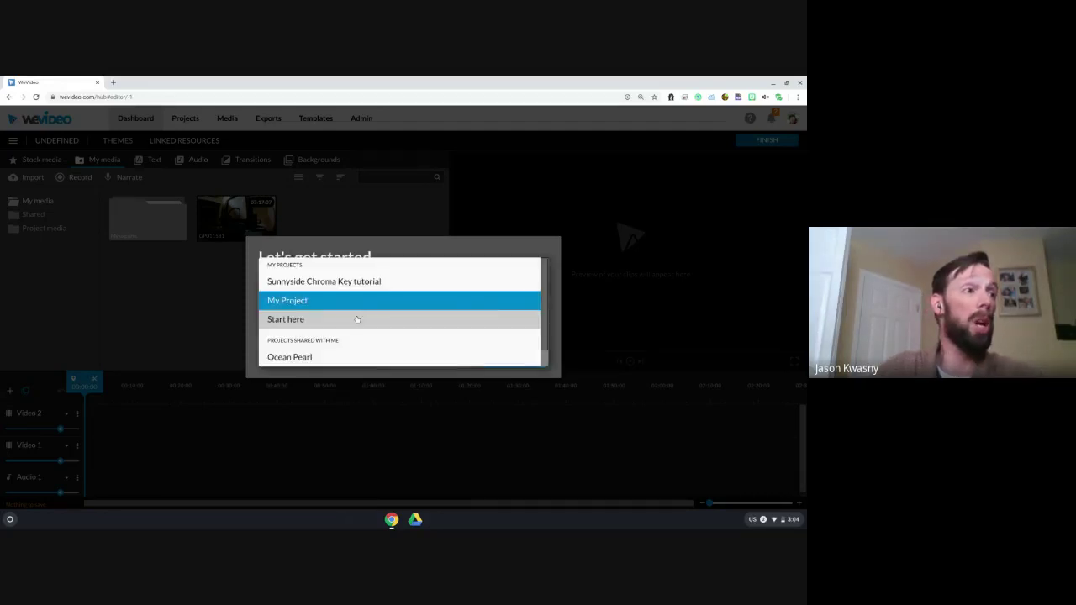
{"action": "left_click", "coordinate": [314, 301]}
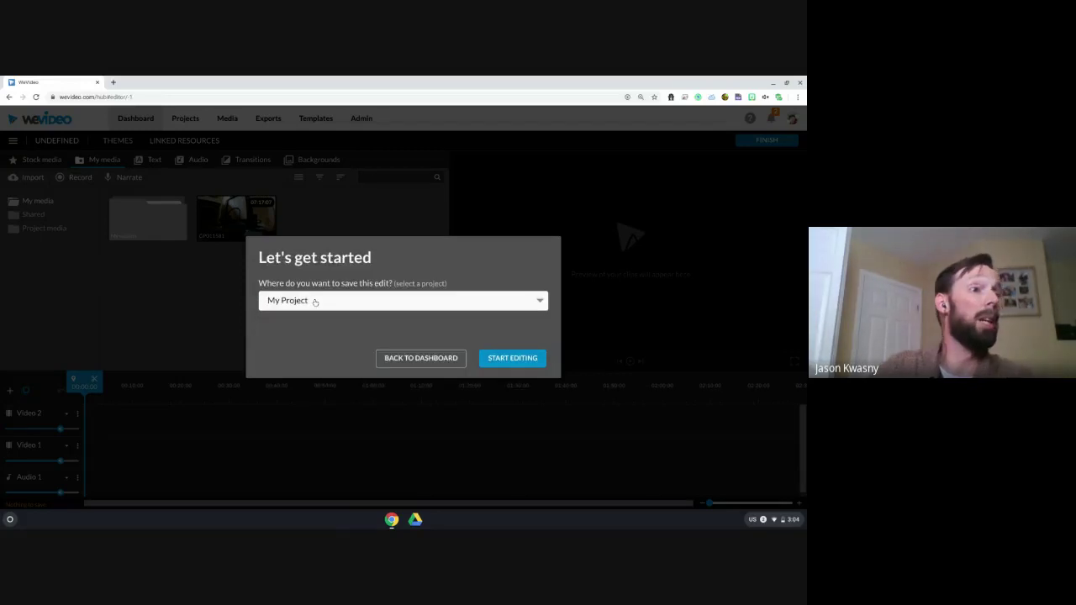
{"action": "left_click", "coordinate": [420, 359]}
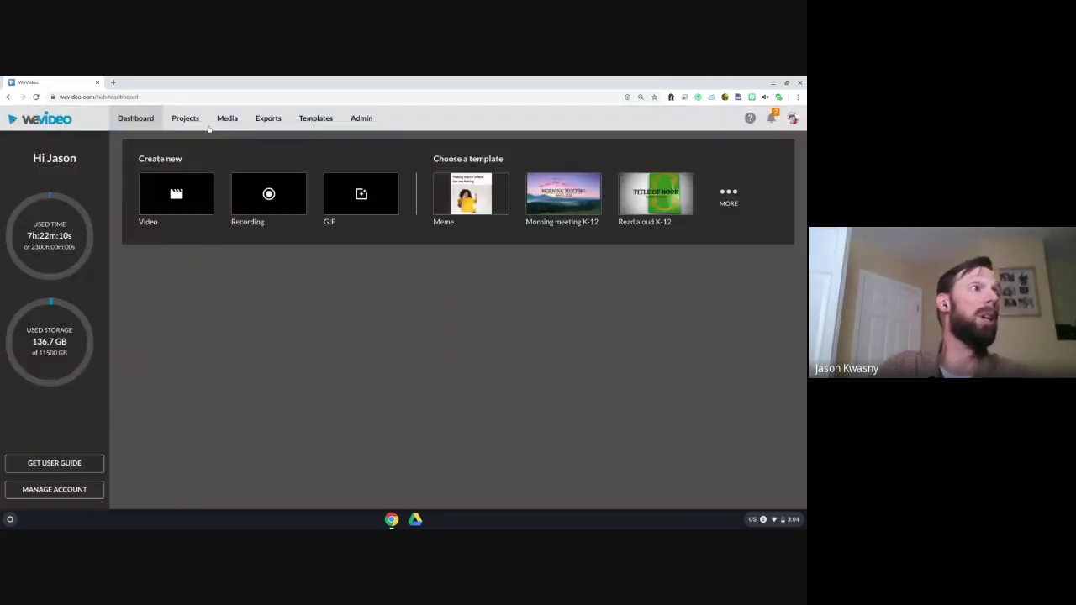
Start creating a new project from the Projects list.
{"action": "left_click", "coordinate": [187, 119]}
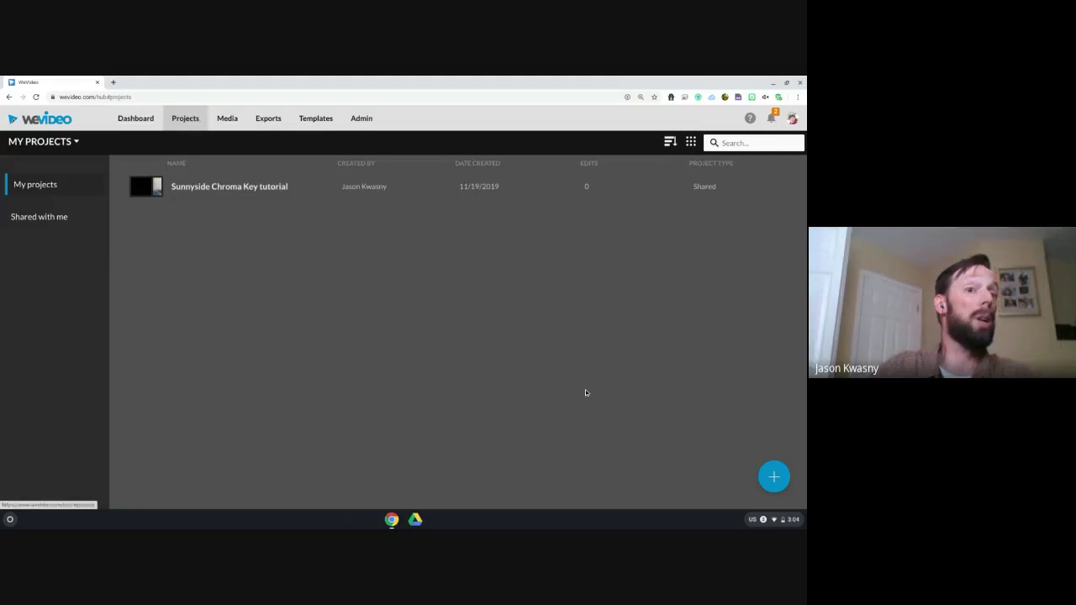
{"action": "mouse_move", "coordinate": [773, 477]}
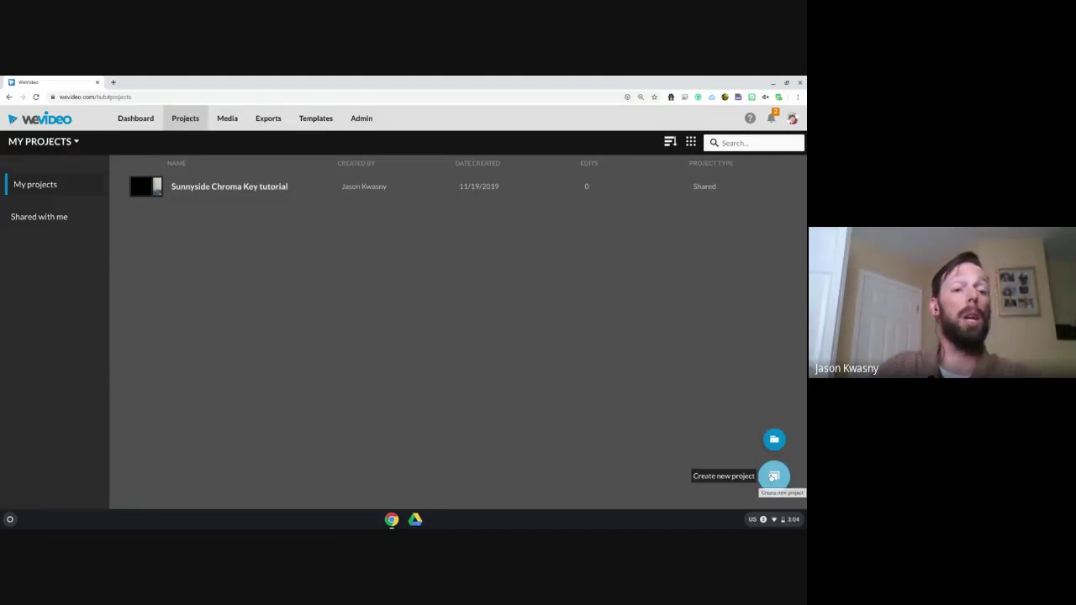
{"action": "left_click", "coordinate": [773, 476]}
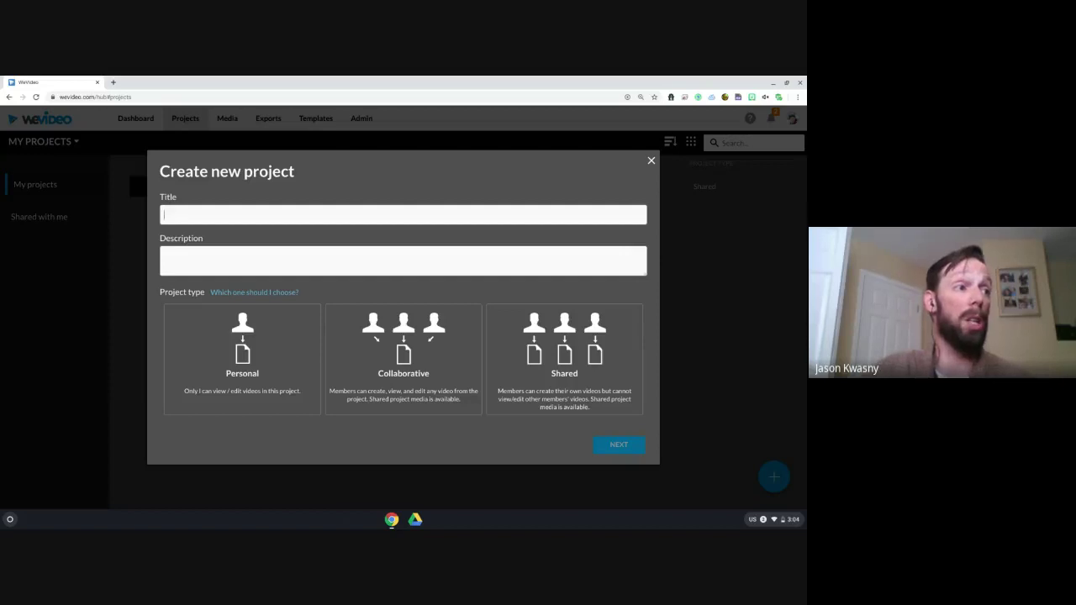
Make the project Personal, title it with the user's name, and continue to Add media.
{"action": "left_click", "coordinate": [225, 363]}
{"action": "left_click", "coordinate": [381, 354]}
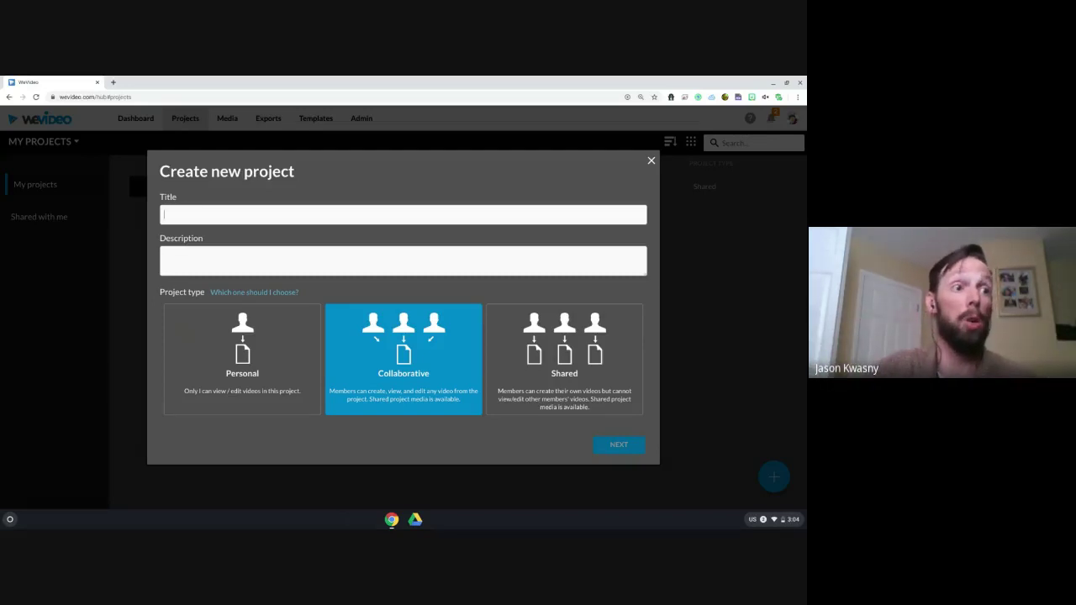
{"action": "left_click", "coordinate": [572, 340]}
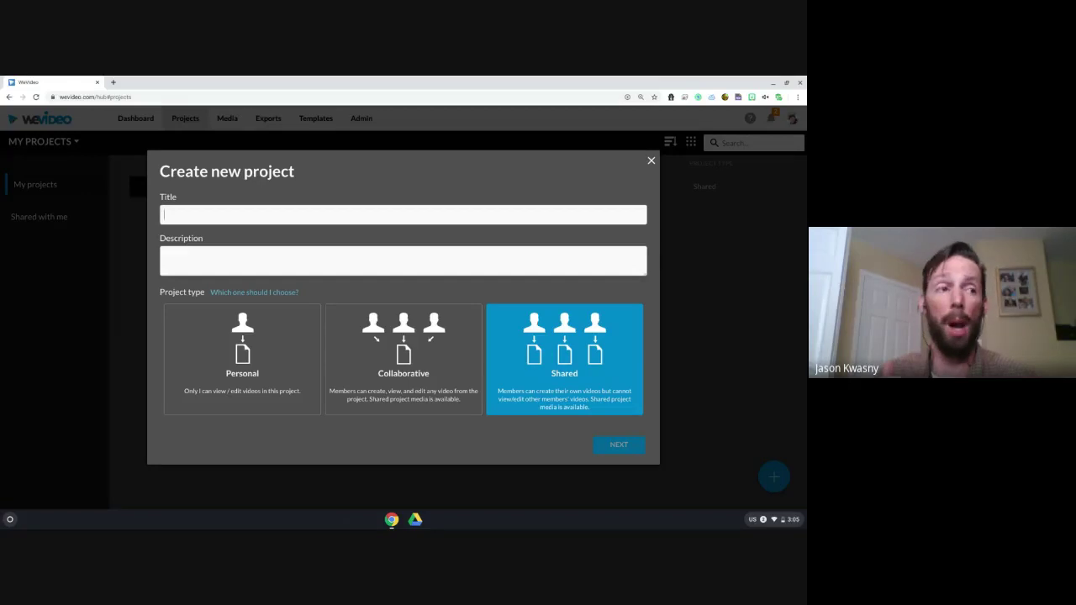
{"action": "left_click", "coordinate": [308, 337]}
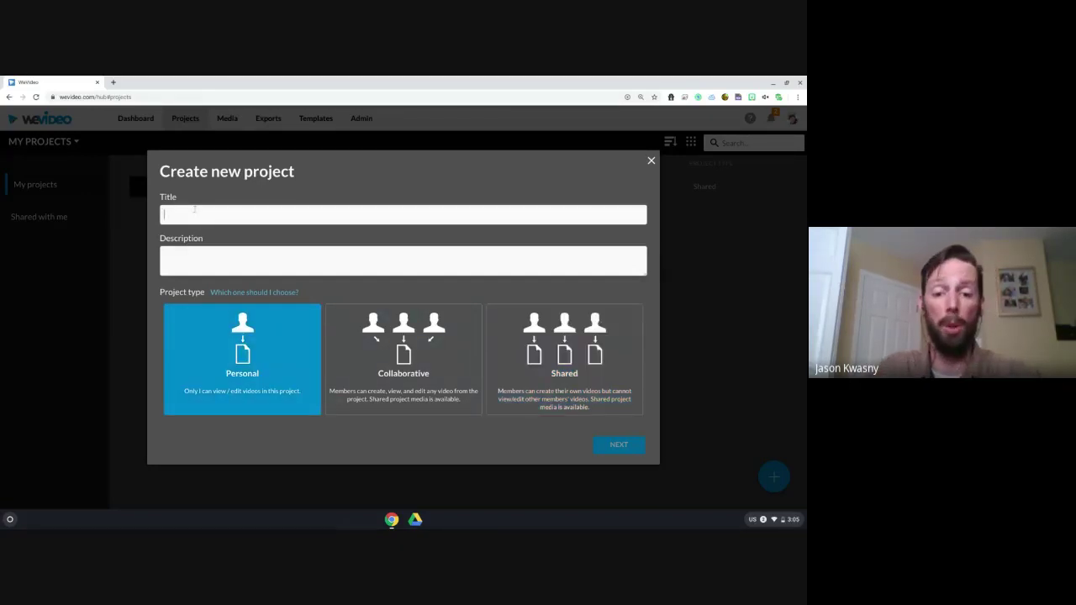
{"action": "type", "text": "Jason's"}
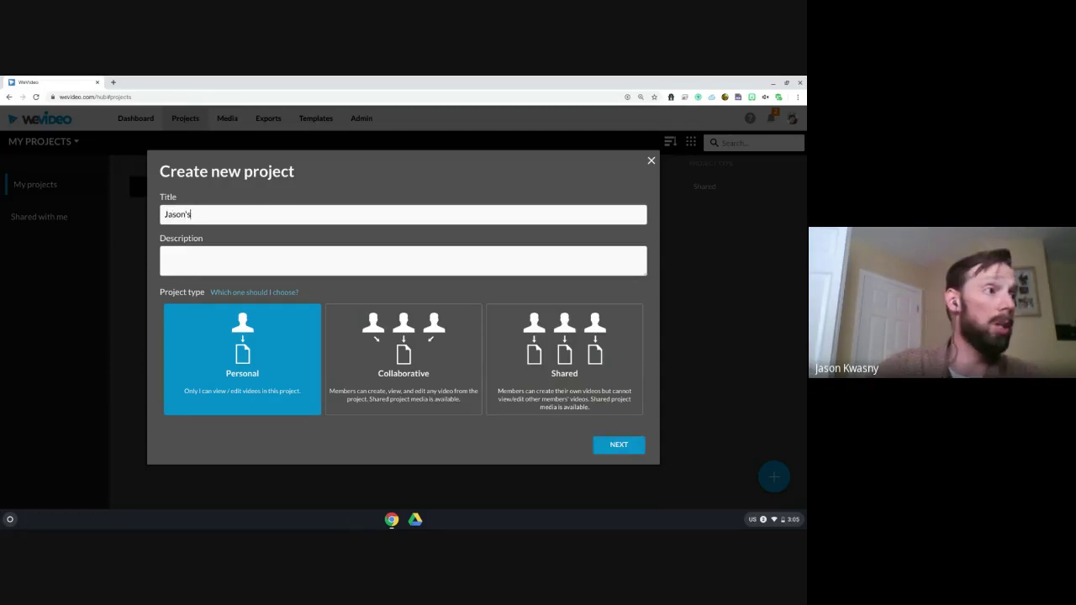
{"action": "left_click", "coordinate": [633, 448]}
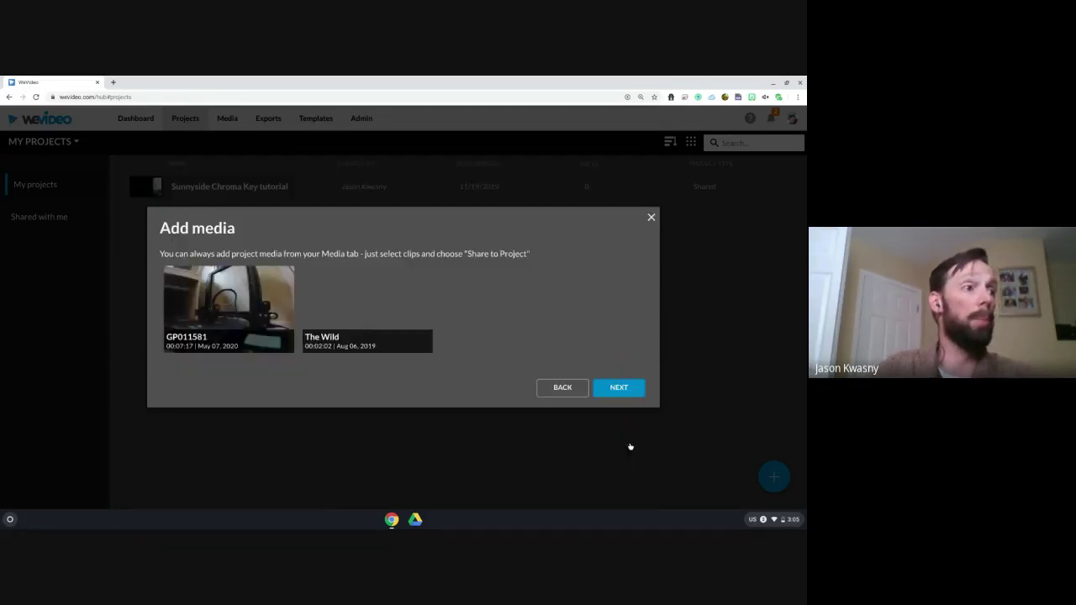
Create the project without media, then start a Blank edit video in the editor.
{"action": "left_click", "coordinate": [618, 387]}
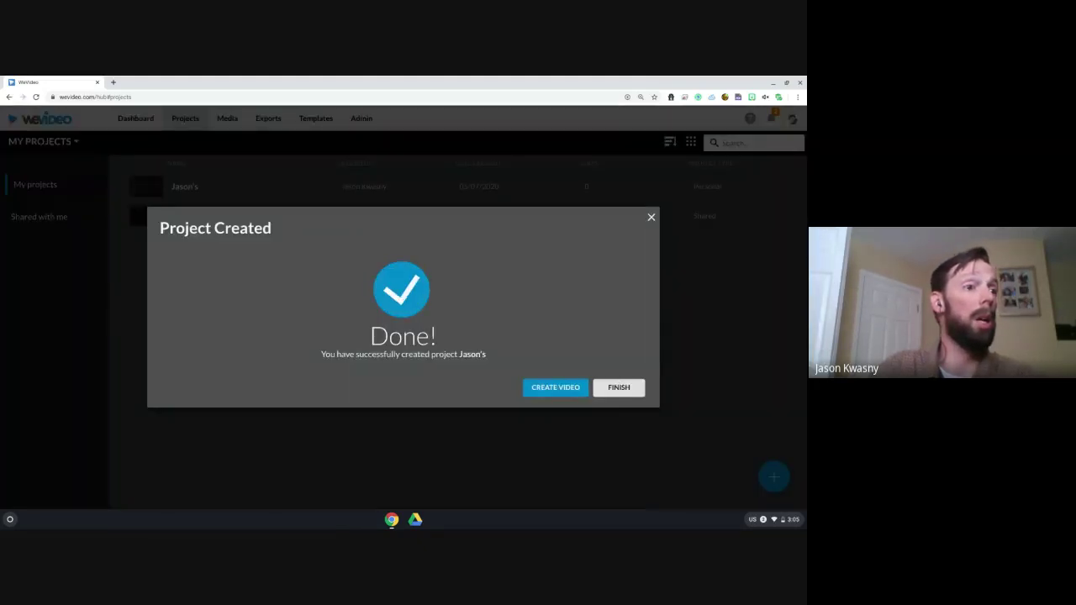
{"action": "left_click", "coordinate": [557, 388]}
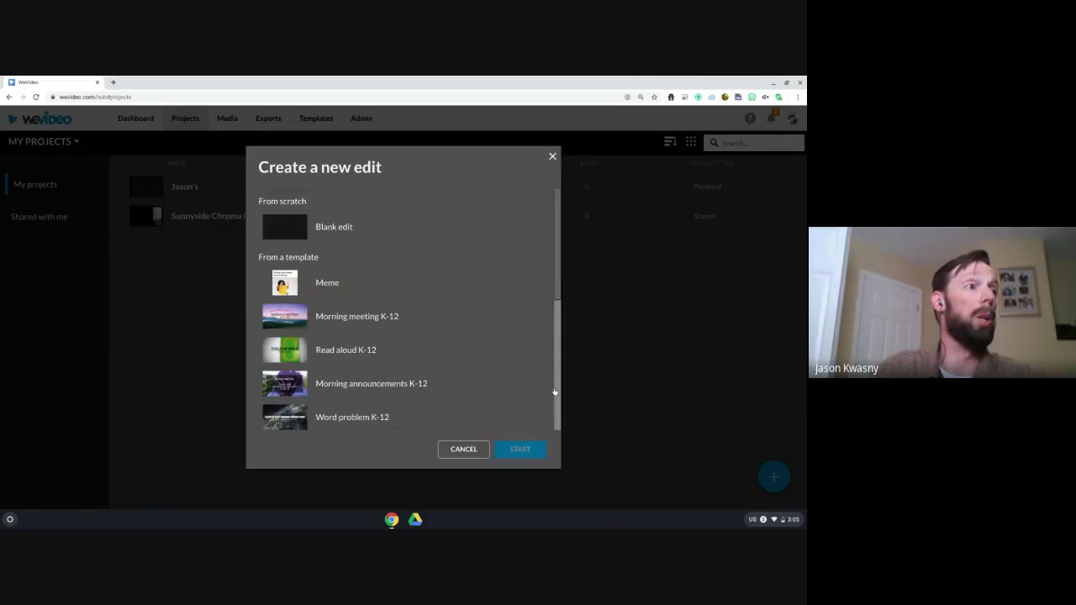
{"action": "left_click", "coordinate": [345, 221]}
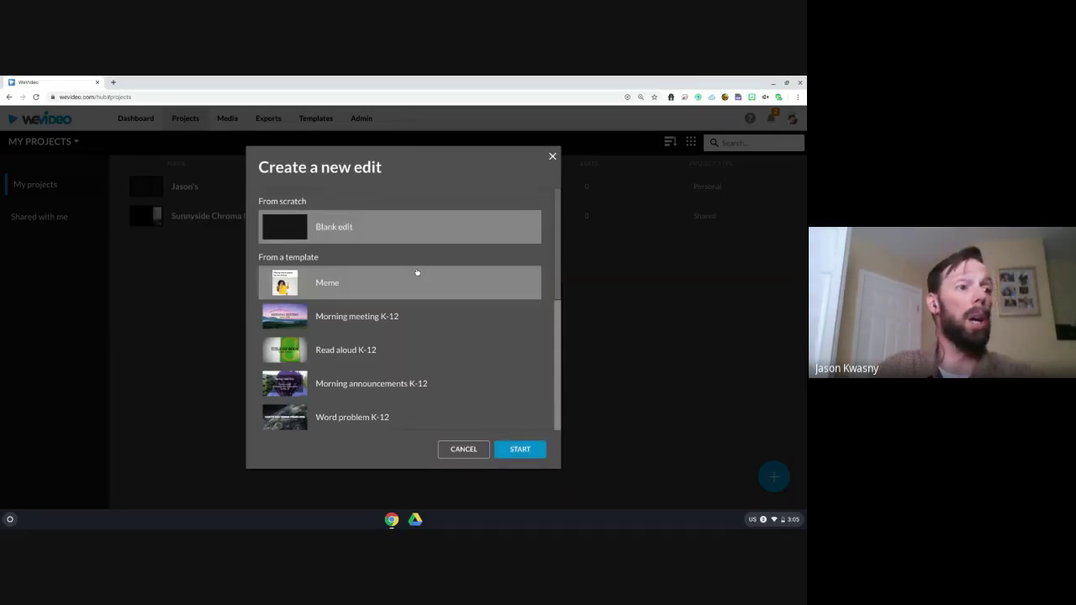
{"action": "left_click", "coordinate": [521, 449]}
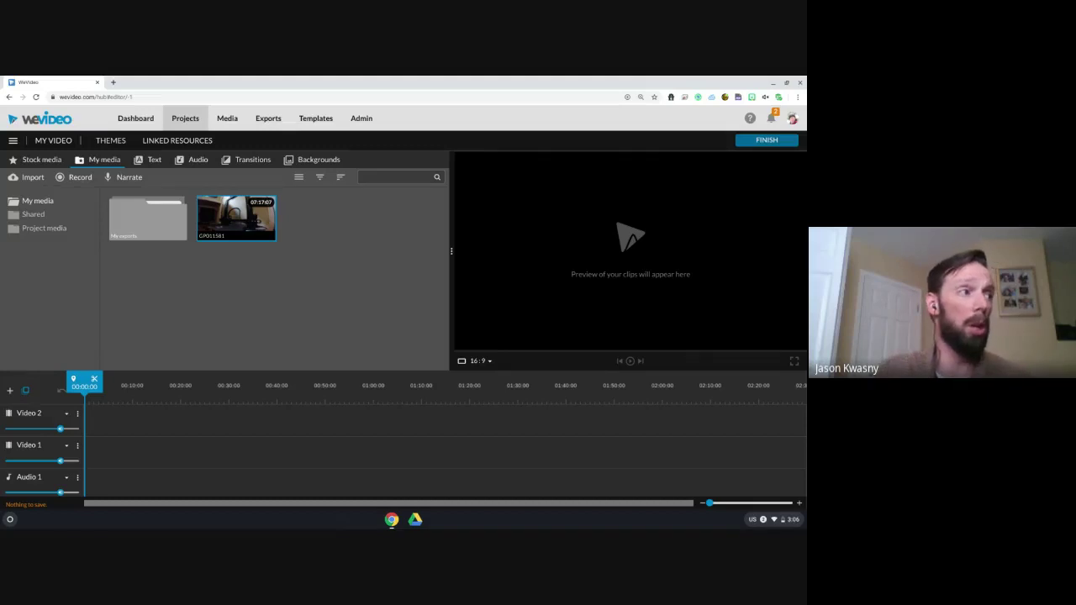
Switch to Storyboard view and place clip GP011581 after the Title card.
{"action": "left_click", "coordinate": [12, 141]}
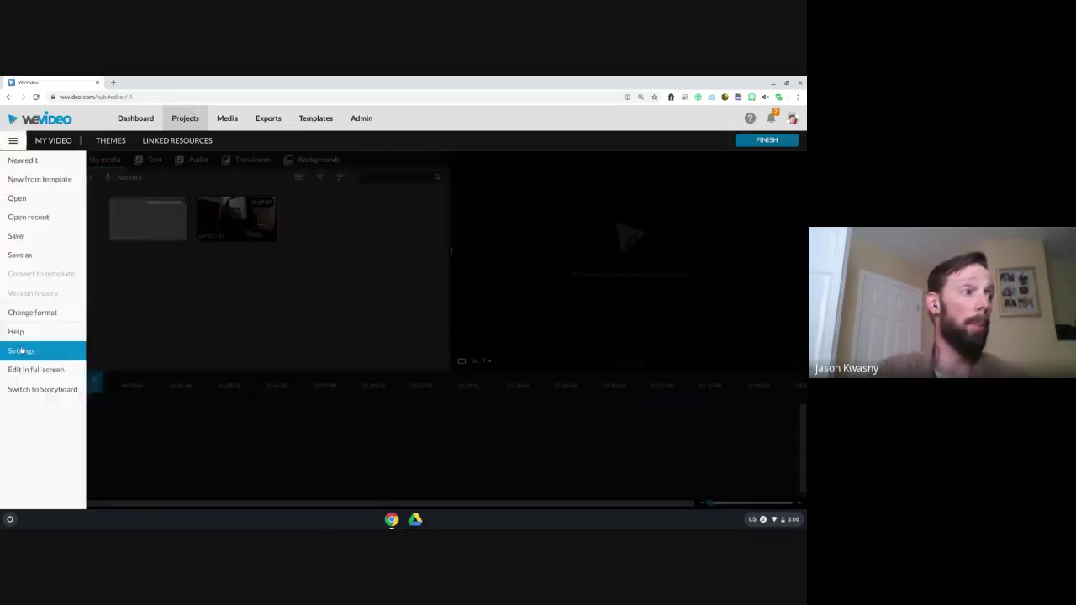
{"action": "left_click", "coordinate": [28, 388]}
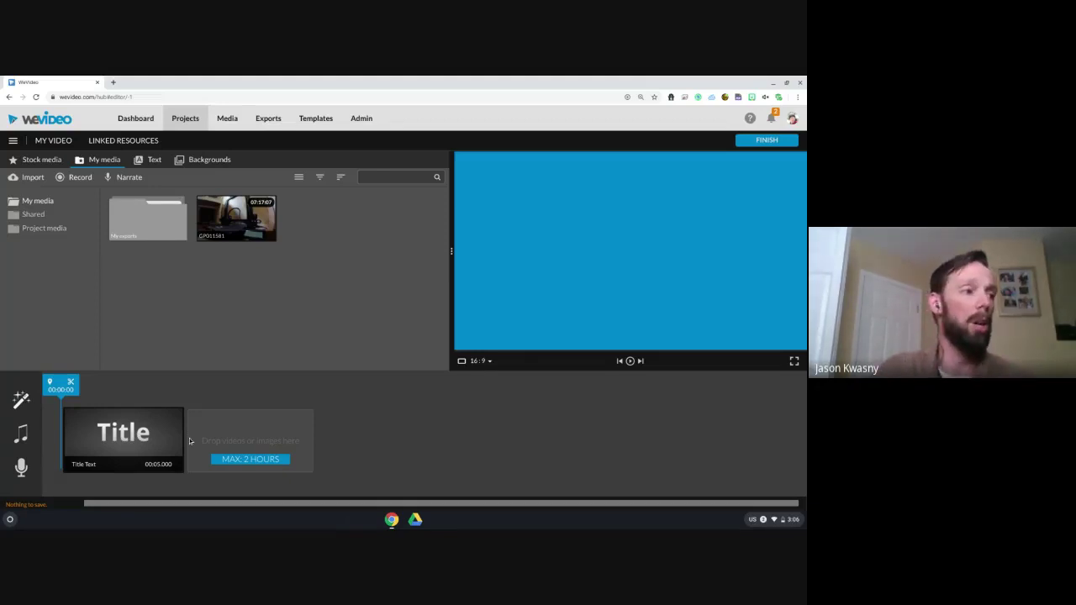
{"action": "left_click_drag", "start_coordinate": [239, 237], "coordinate": [185, 442]}
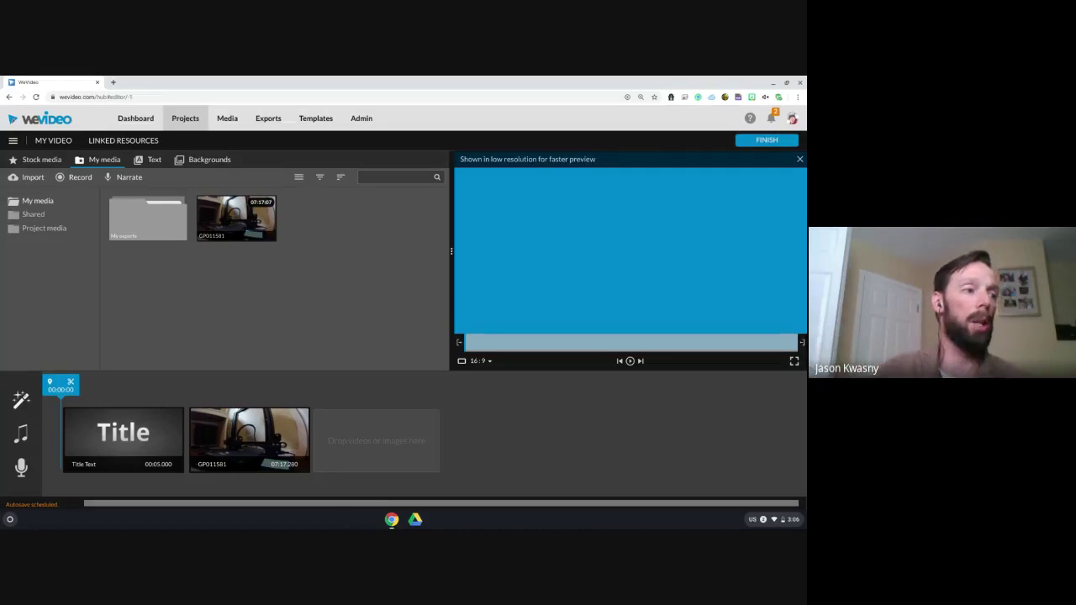
{"action": "left_click", "coordinate": [249, 434]}
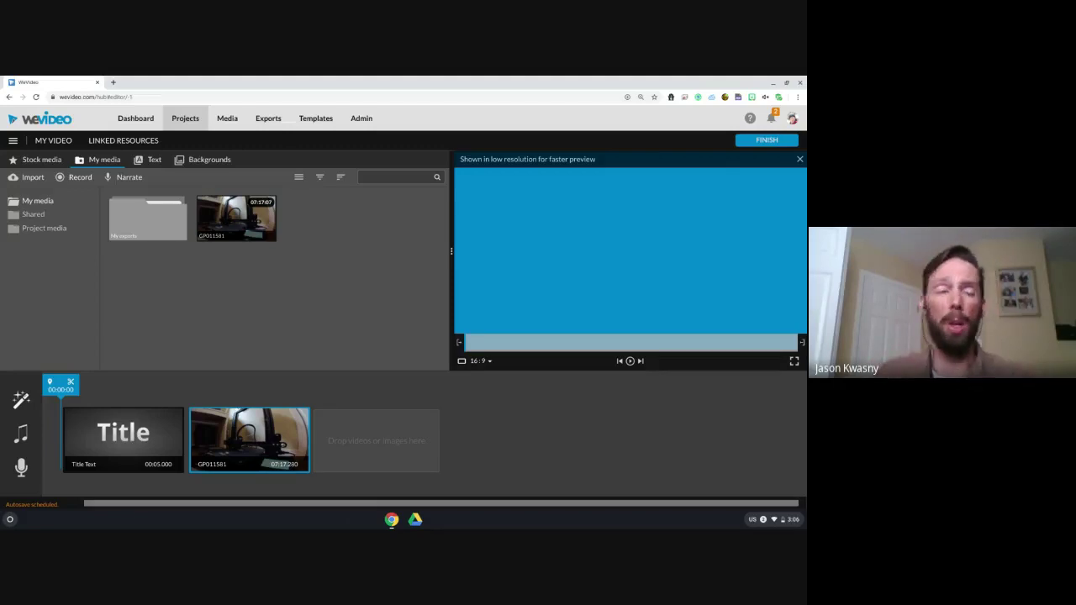
{"action": "left_click", "coordinate": [72, 287]}
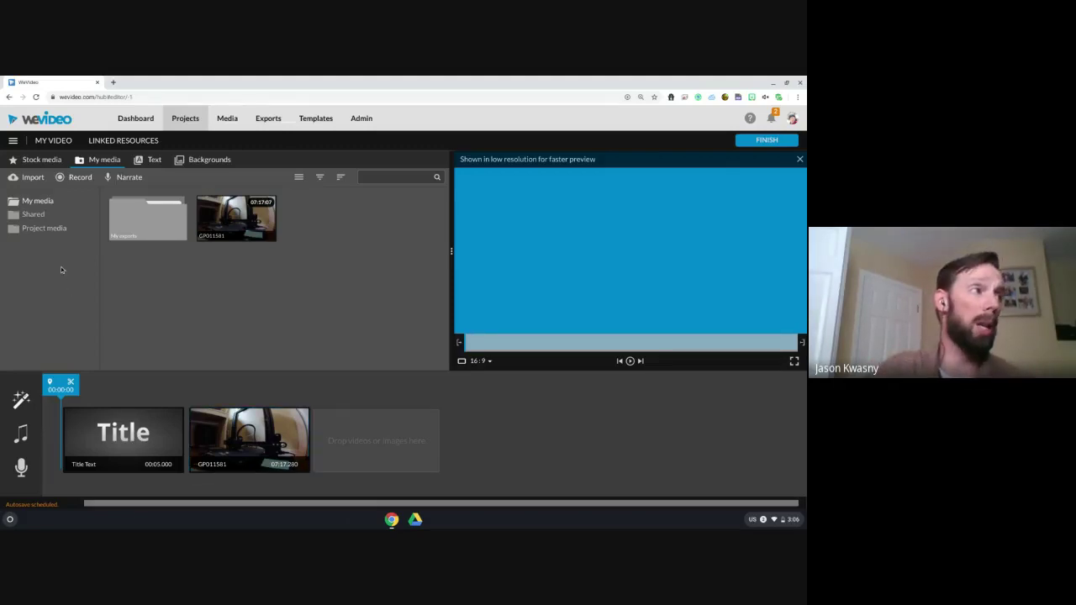
{"action": "left_click", "coordinate": [14, 141]}
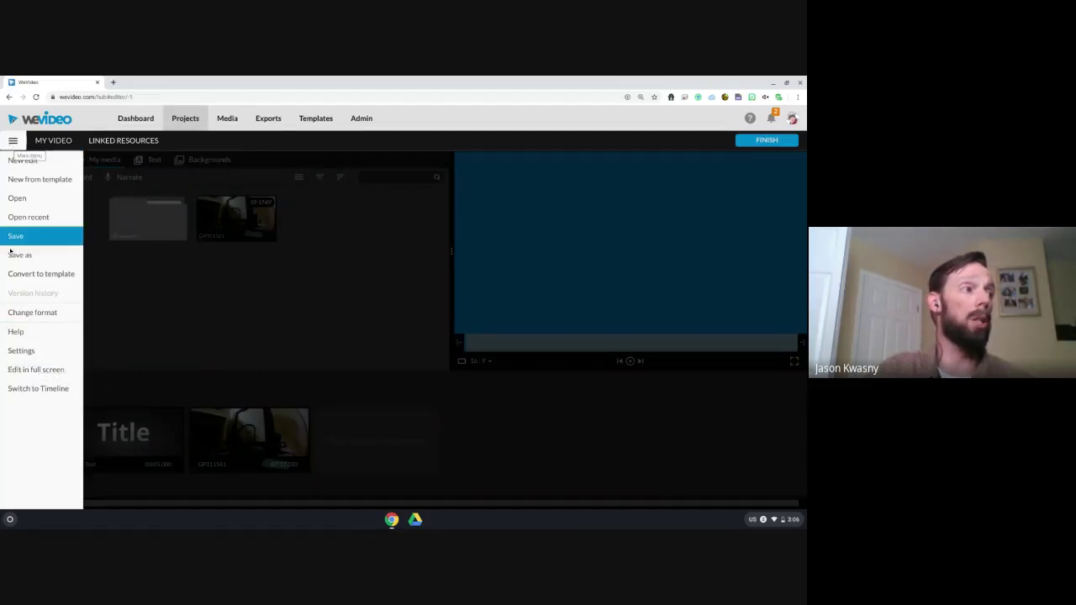
Return to Timeline view and delete the GP011581 clip and the short title clip.
{"action": "left_click", "coordinate": [20, 394]}
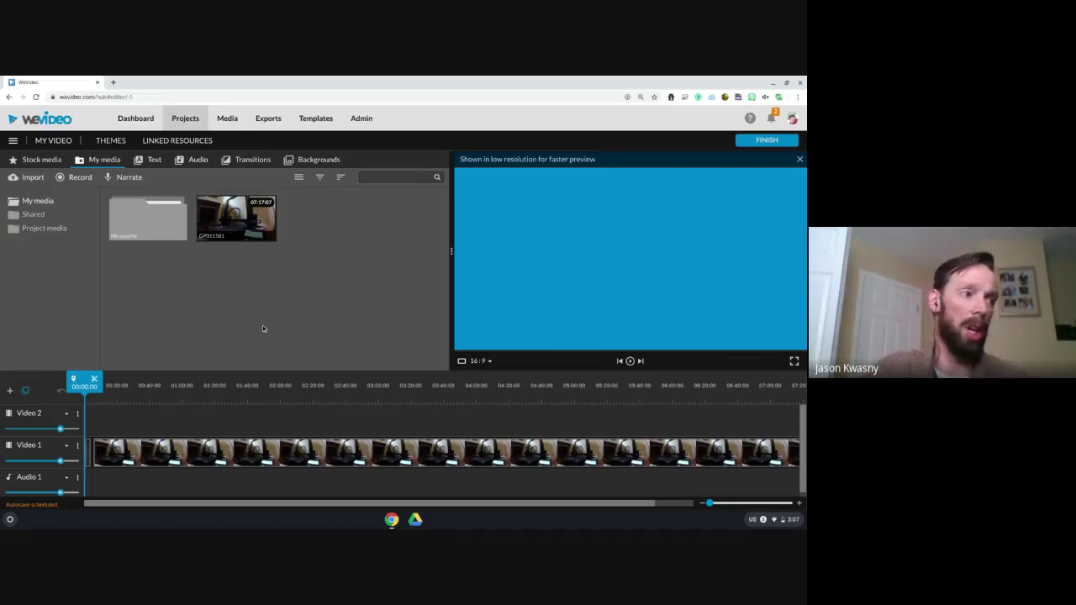
{"action": "left_click", "coordinate": [193, 460]}
{"action": "key", "text": "Delete"}
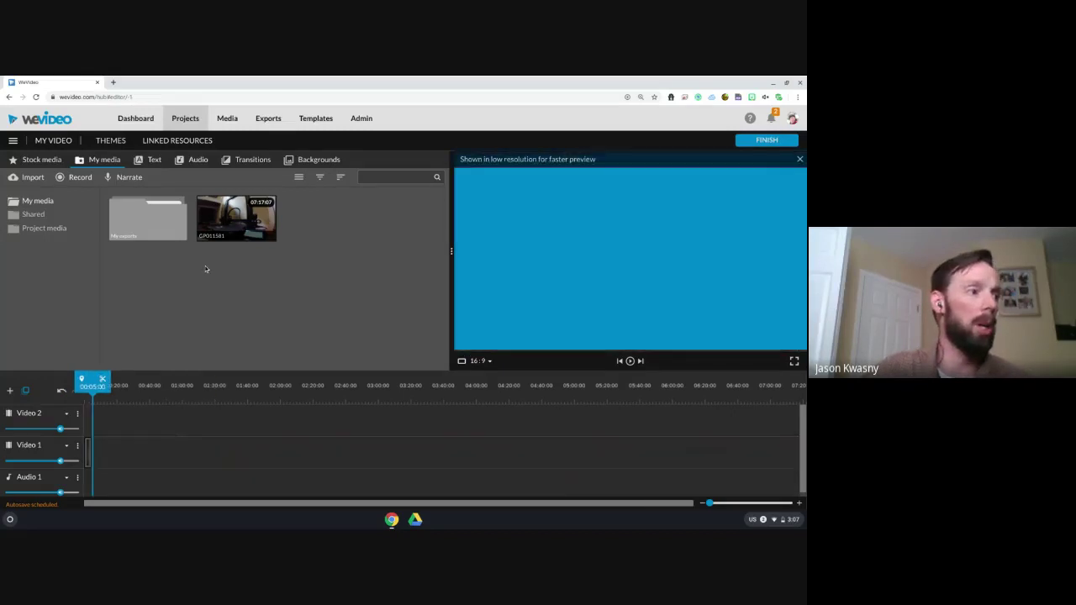
{"action": "left_click", "coordinate": [87, 455]}
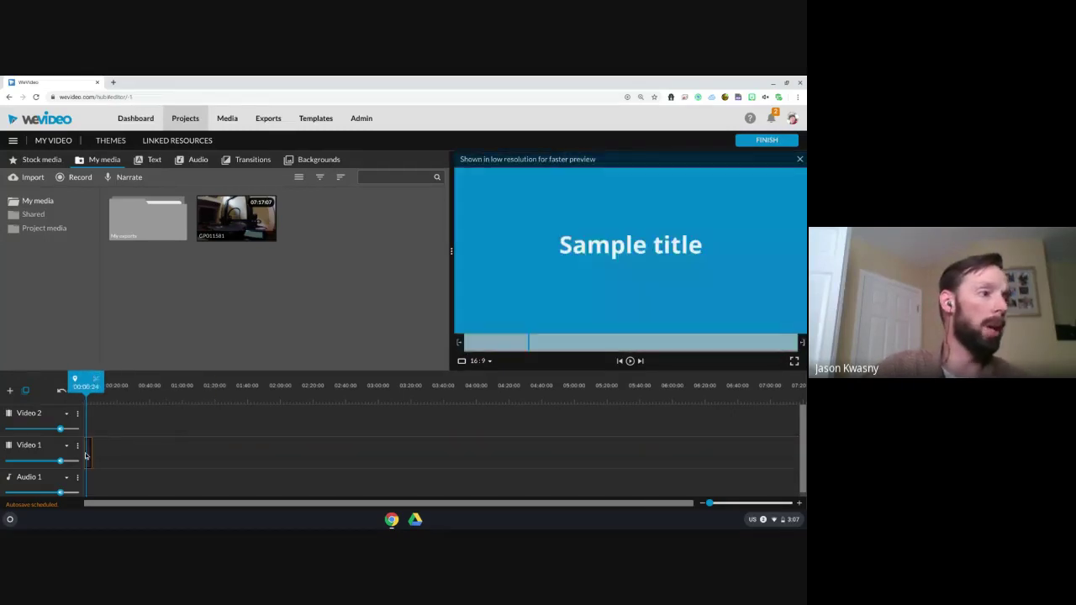
{"action": "key", "text": "Delete"}
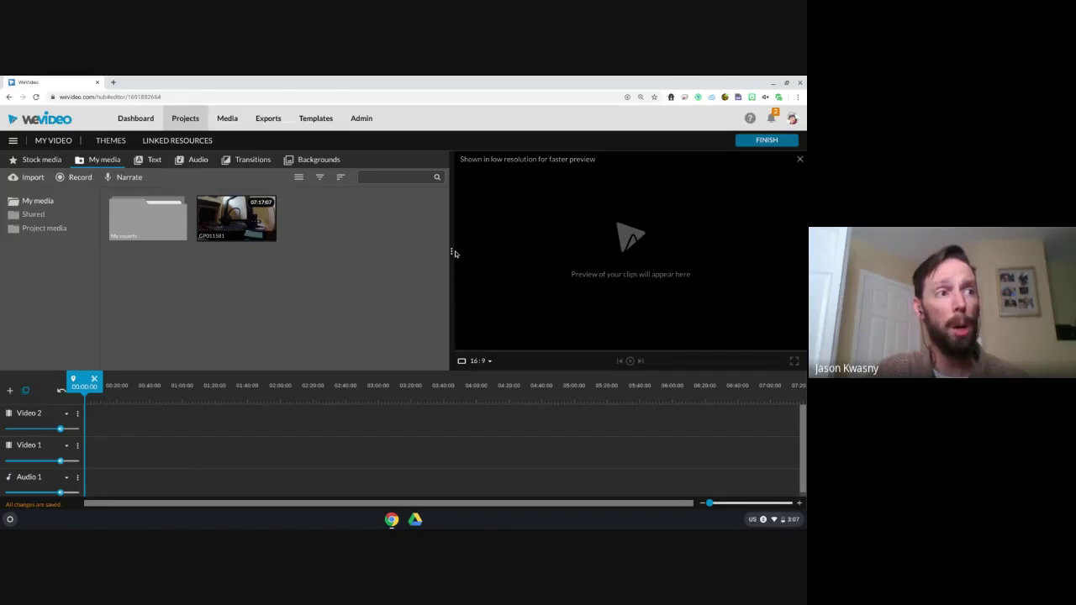
Close the low-resolution preview notice, then drag the media/preview divider back to its original size.
{"action": "left_click_drag", "start_coordinate": [452, 252], "coordinate": [547, 230]}
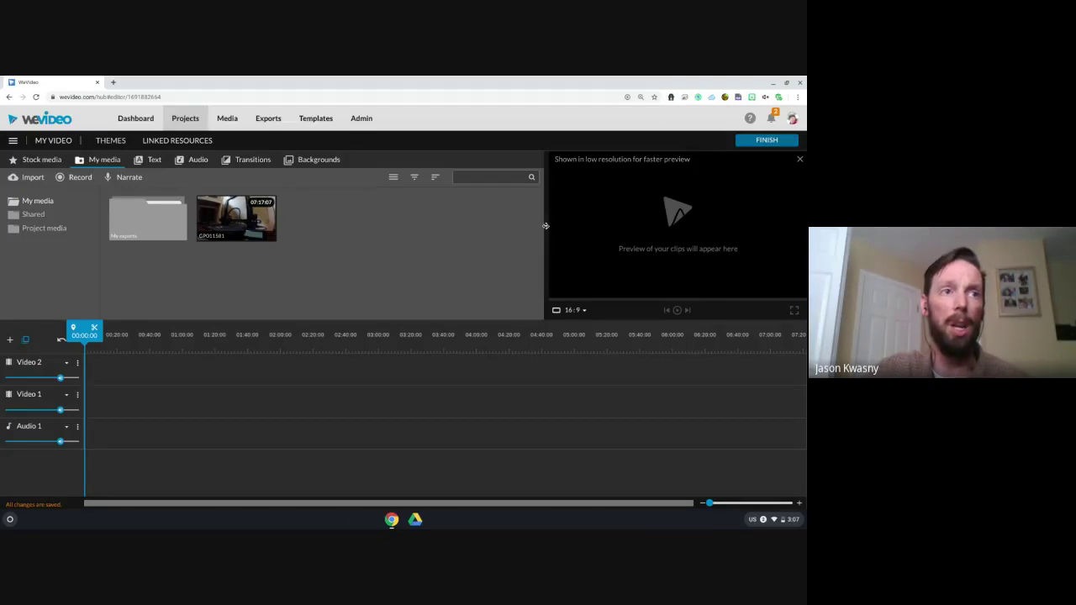
{"action": "left_click_drag", "start_coordinate": [547, 231], "coordinate": [601, 214]}
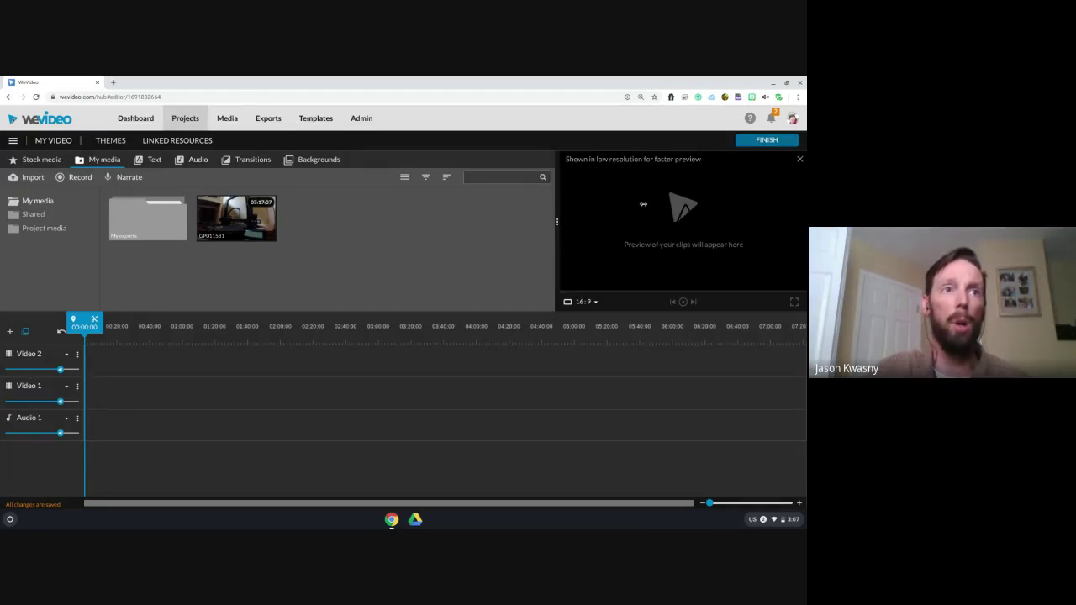
{"action": "left_click", "coordinate": [801, 159]}
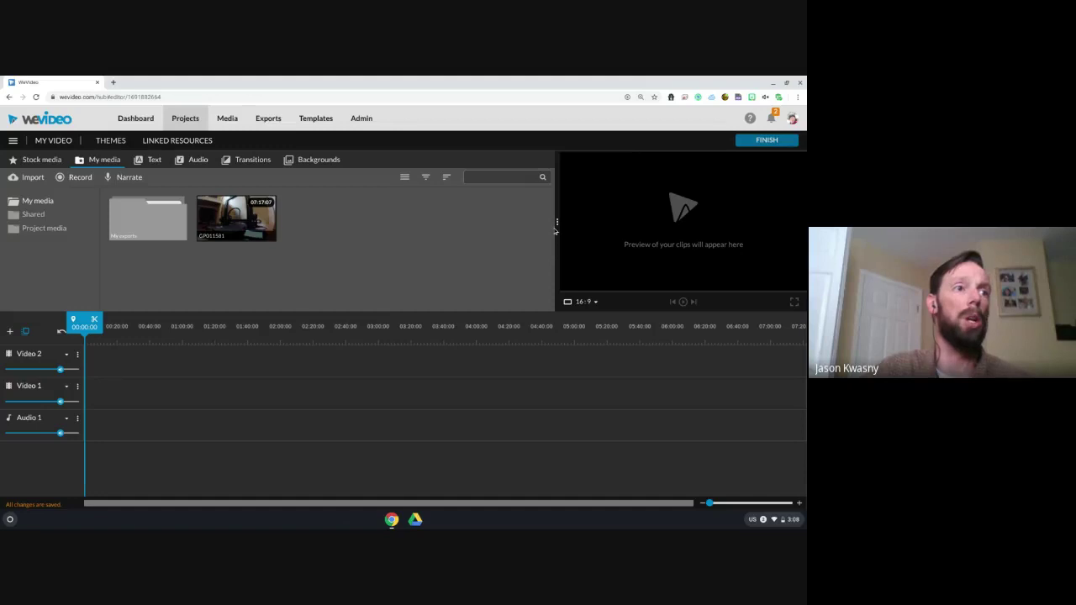
{"action": "left_click_drag", "start_coordinate": [555, 221], "coordinate": [452, 221]}
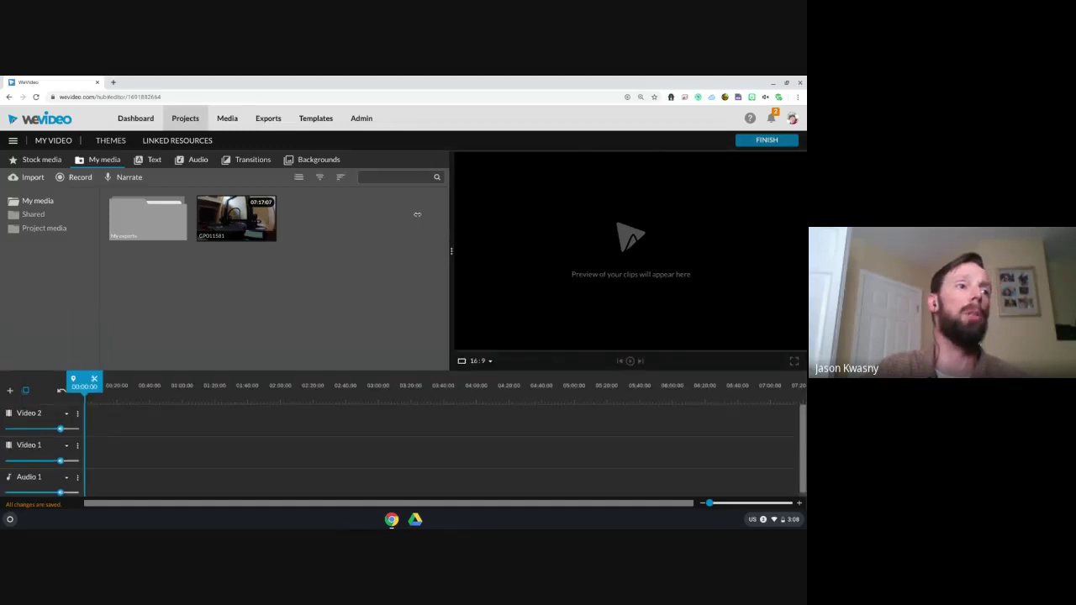
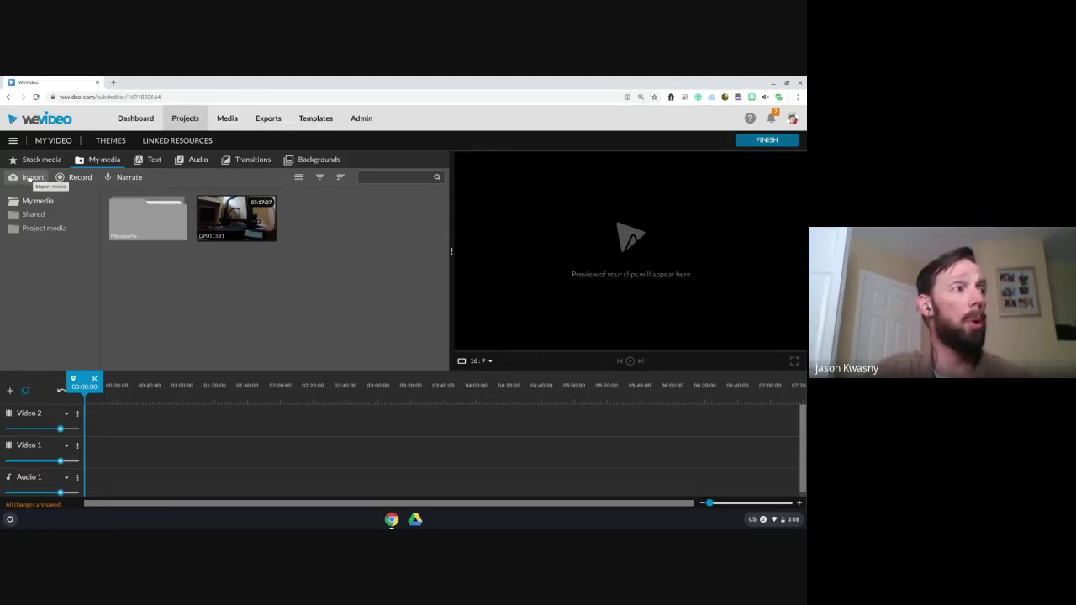
Import VID_20200506_194129.mp4 and VID_20200506_194141.mp4 from _Testing Ground into My media.
{"action": "left_click", "coordinate": [31, 177]}
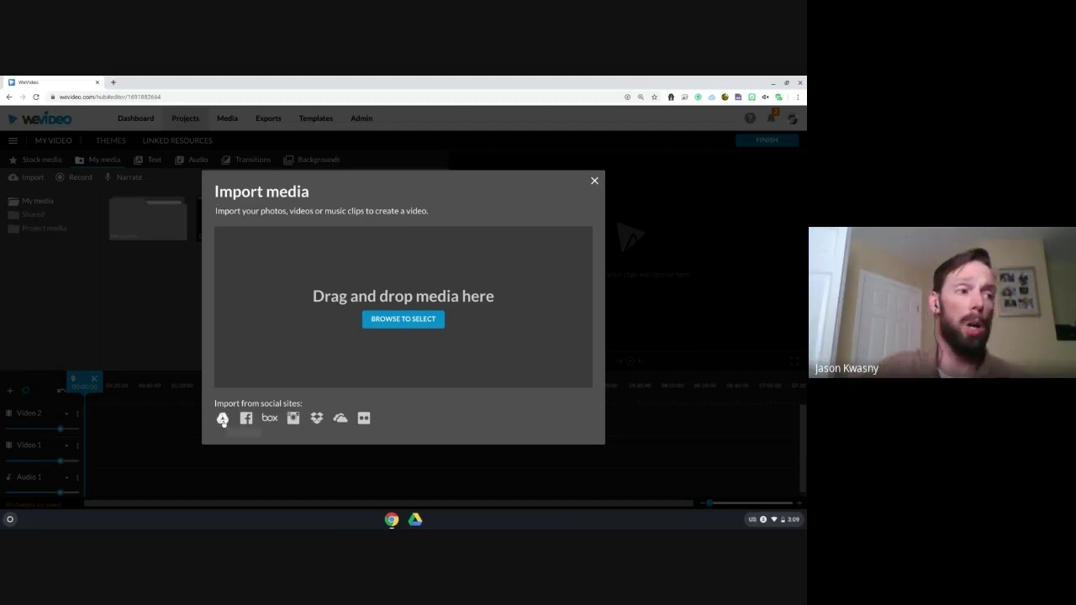
{"action": "left_click", "coordinate": [397, 320]}
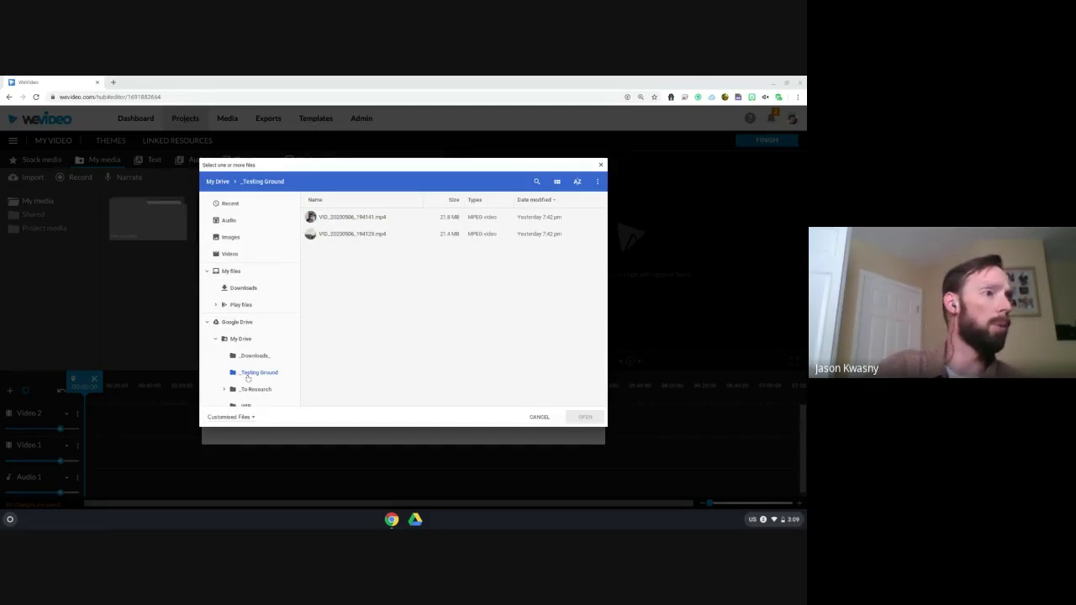
{"action": "left_click", "coordinate": [344, 232]}
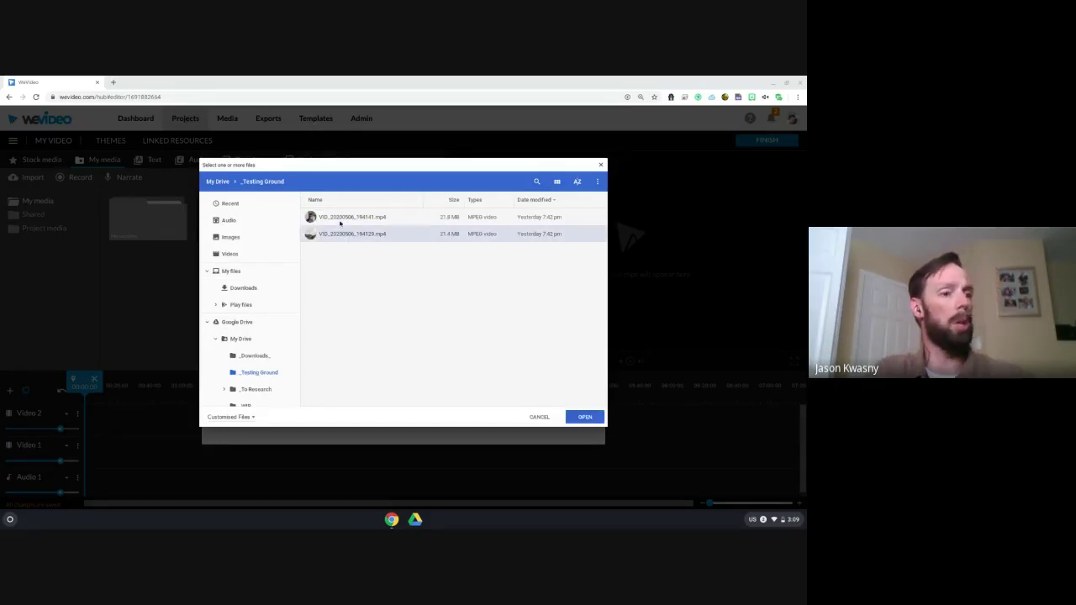
{"action": "left_click", "coordinate": [341, 221], "text": "shift"}
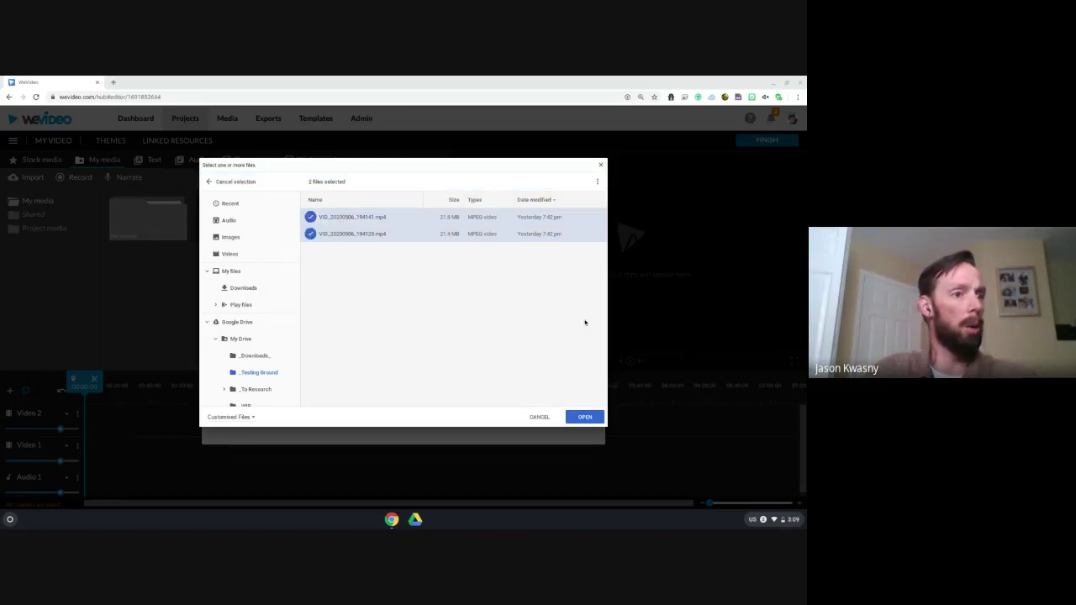
{"action": "left_click", "coordinate": [585, 417]}
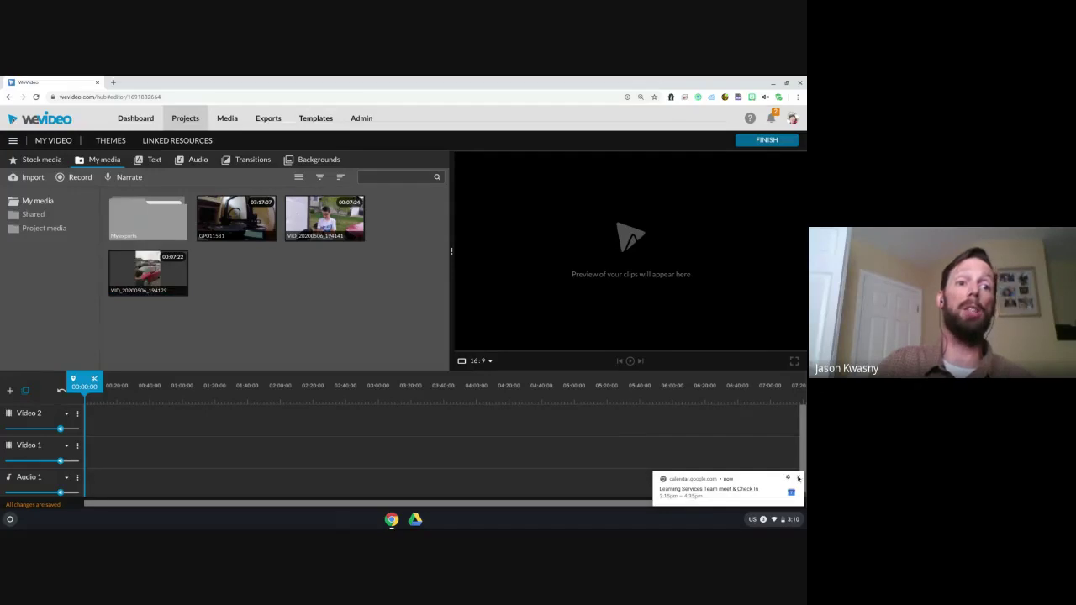
Dismiss the calendar and screen-presenting notifications, then start a new recording from My media.
{"action": "left_click", "coordinate": [798, 478]}
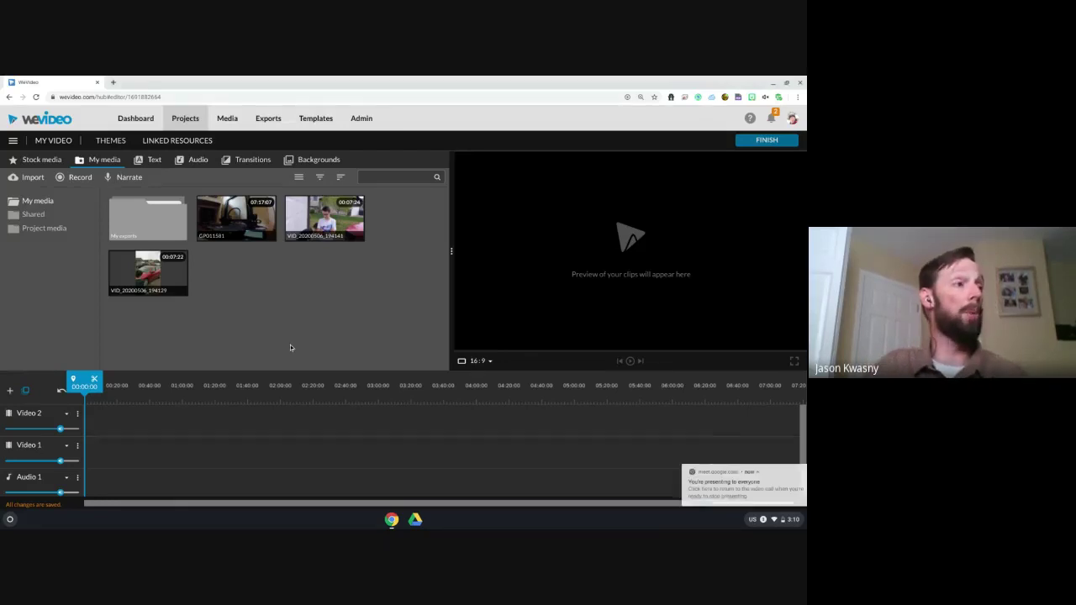
{"action": "left_click", "coordinate": [797, 471]}
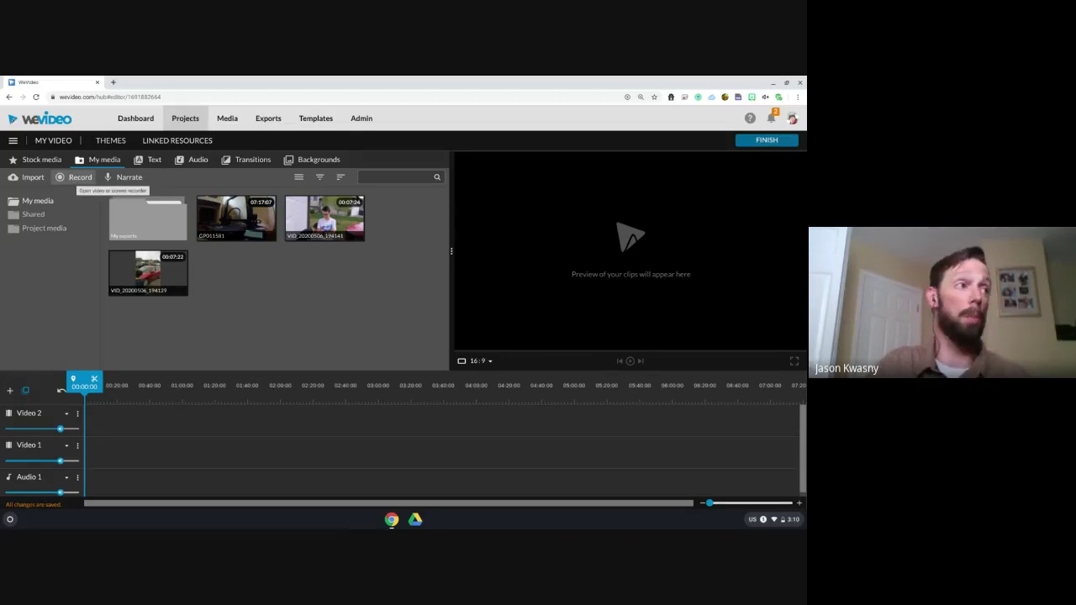
{"action": "left_click", "coordinate": [74, 178]}
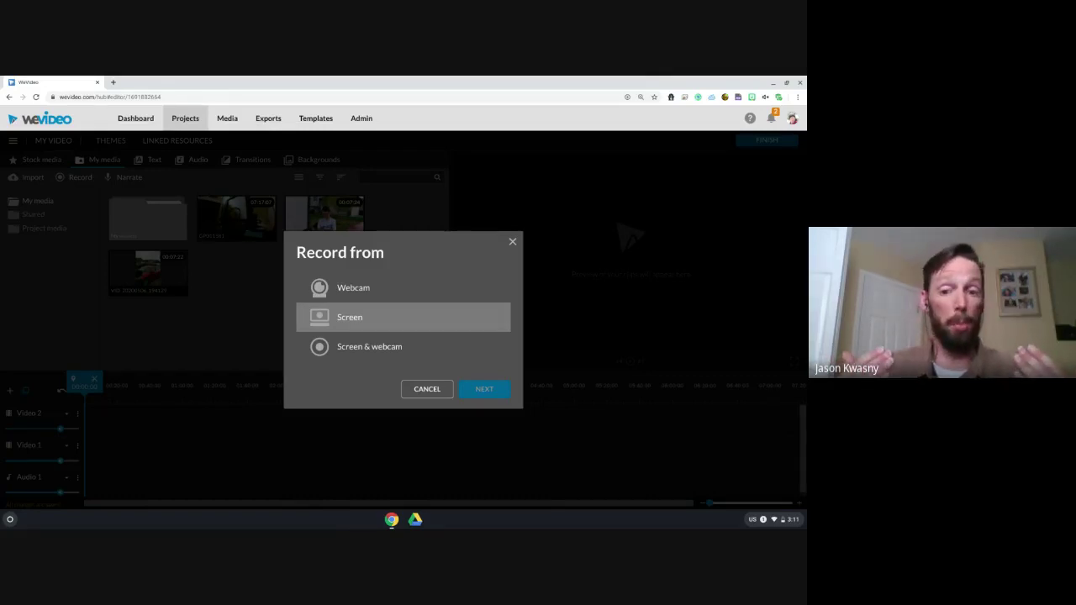
Set up Screen & webcam recording with USB2.0 HD UVC WebCam and the Default - Blue Snowball mic.
{"action": "left_click", "coordinate": [372, 348]}
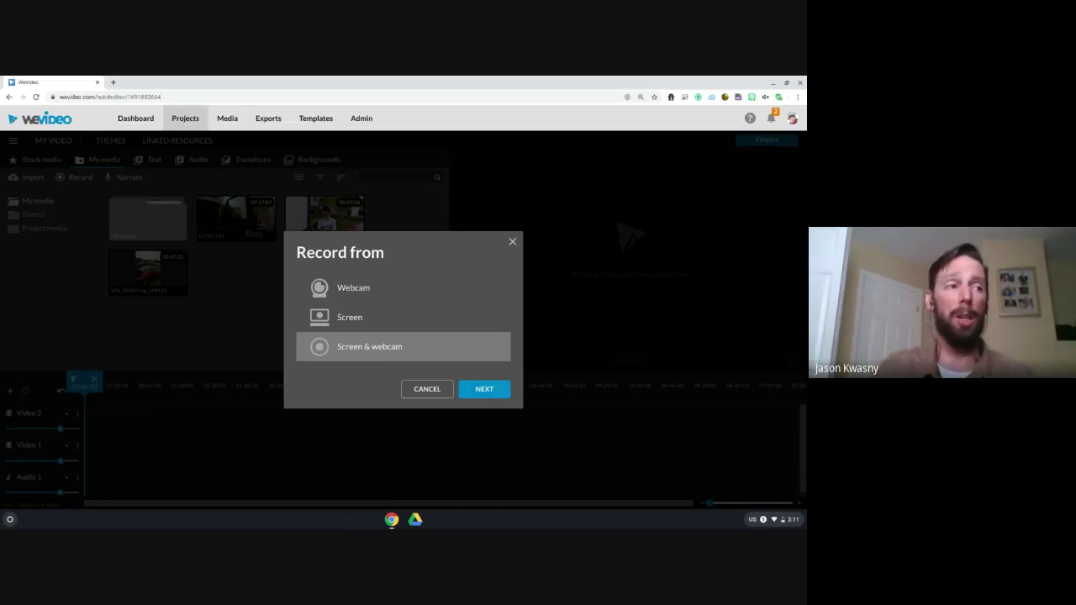
{"action": "left_click", "coordinate": [490, 392]}
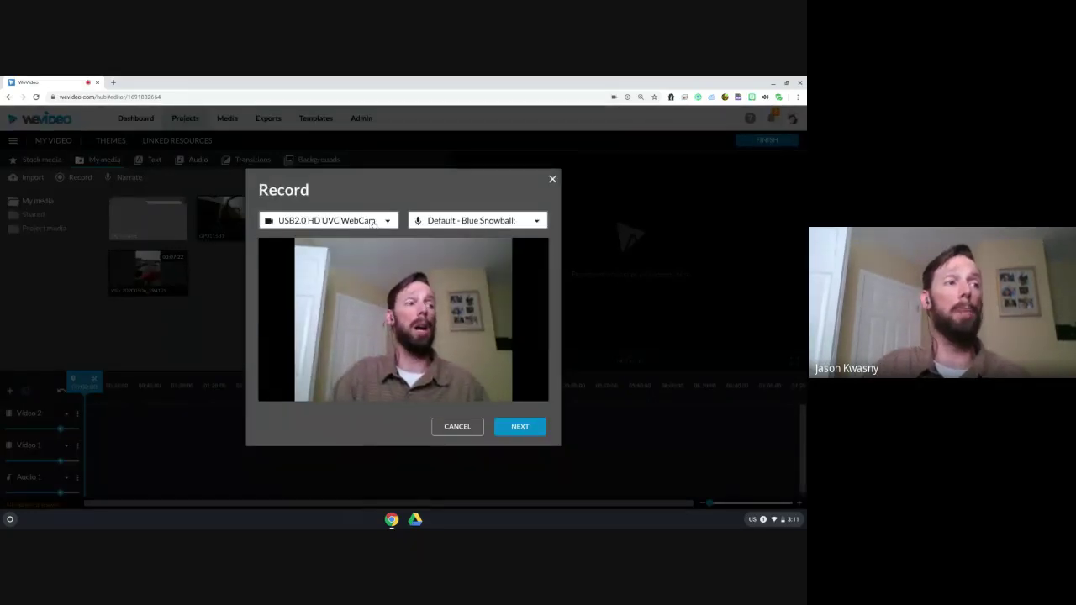
{"action": "left_click", "coordinate": [382, 222]}
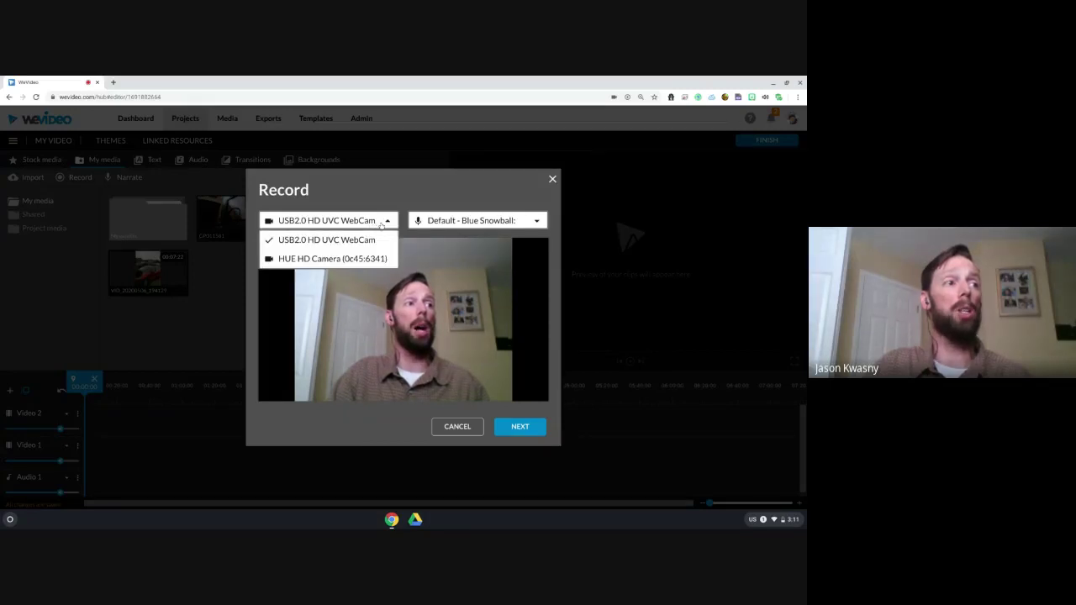
{"action": "left_click", "coordinate": [346, 257]}
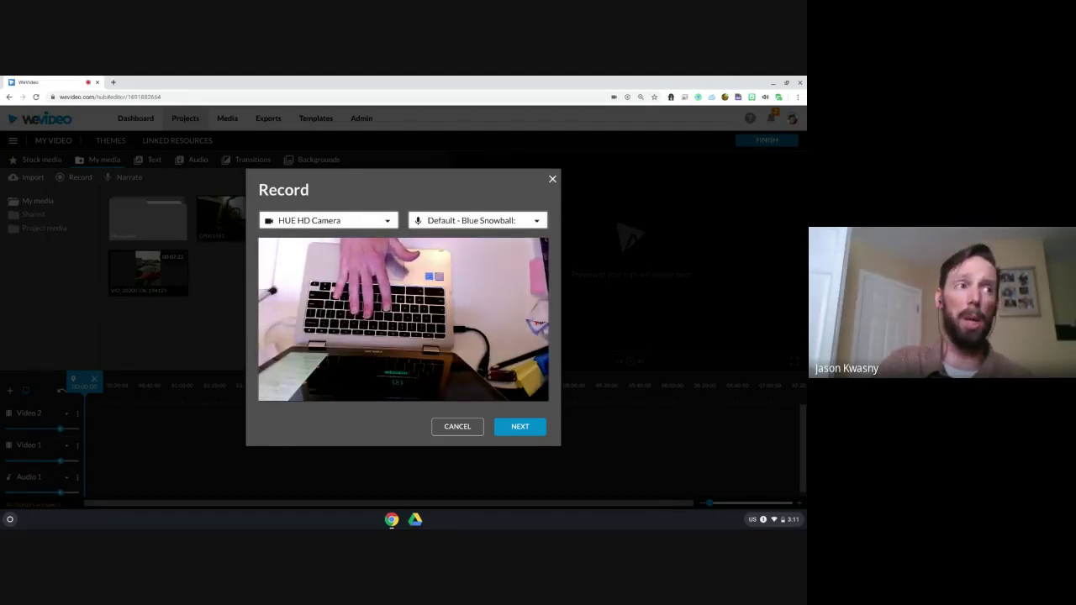
{"action": "left_click", "coordinate": [386, 221]}
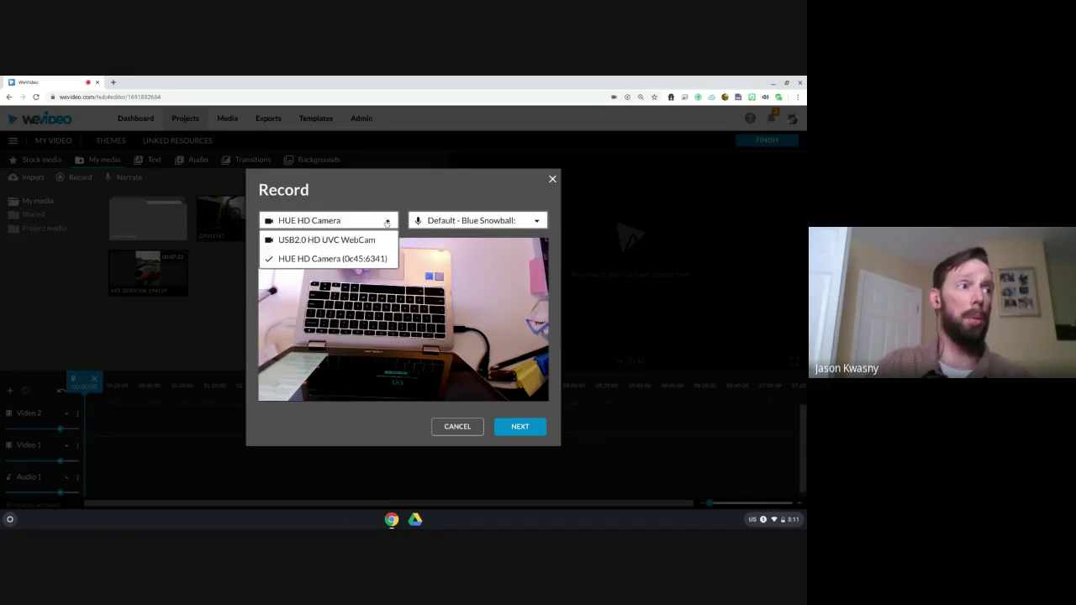
{"action": "left_click", "coordinate": [330, 239]}
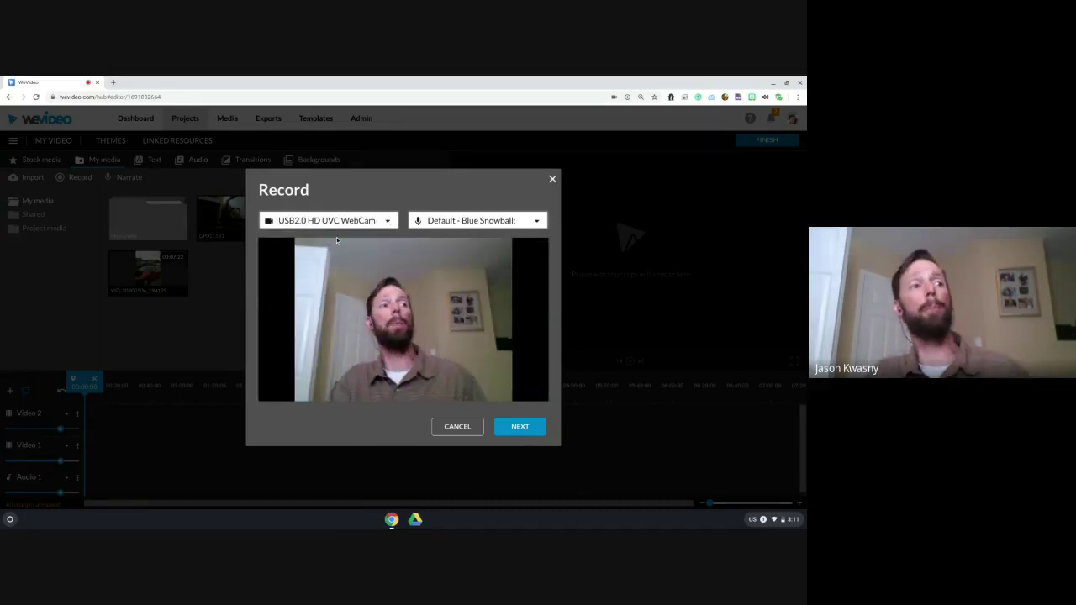
{"action": "left_click", "coordinate": [474, 221]}
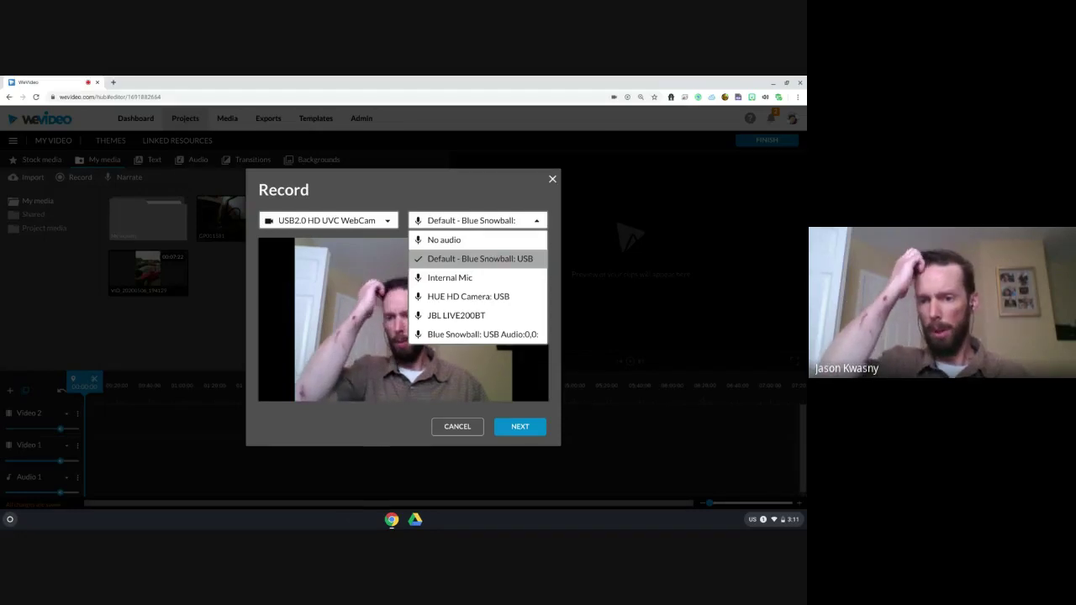
{"action": "left_click", "coordinate": [493, 257]}
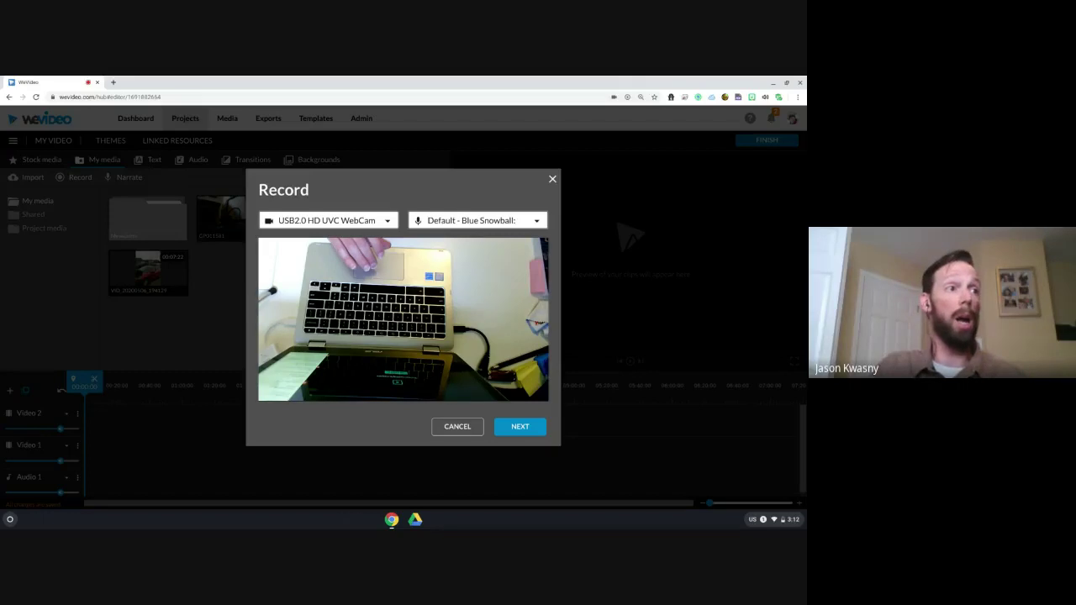
{"action": "left_click", "coordinate": [376, 220]}
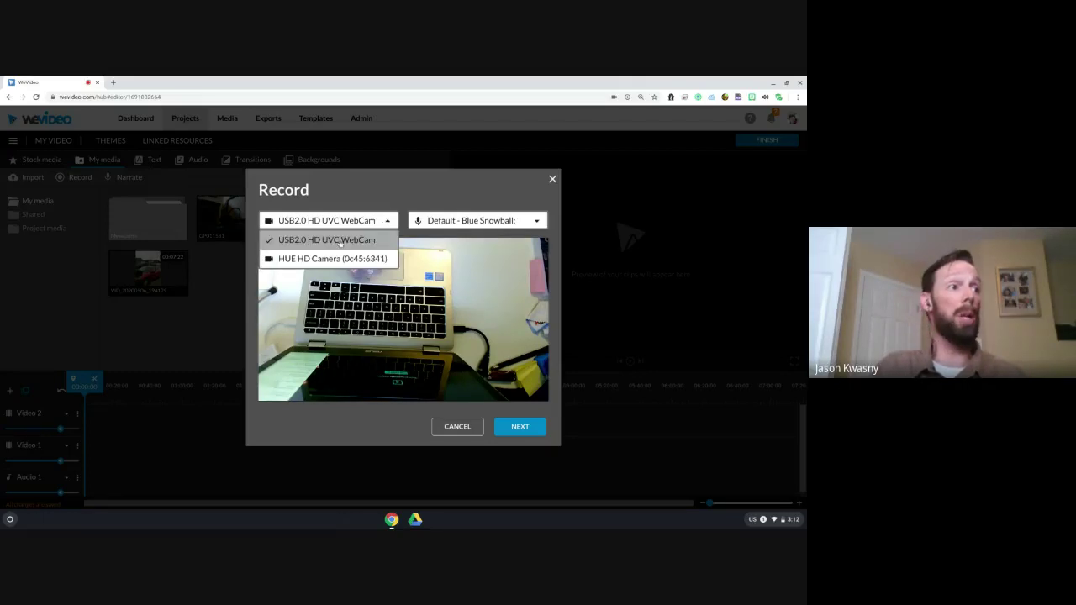
{"action": "left_click", "coordinate": [340, 244]}
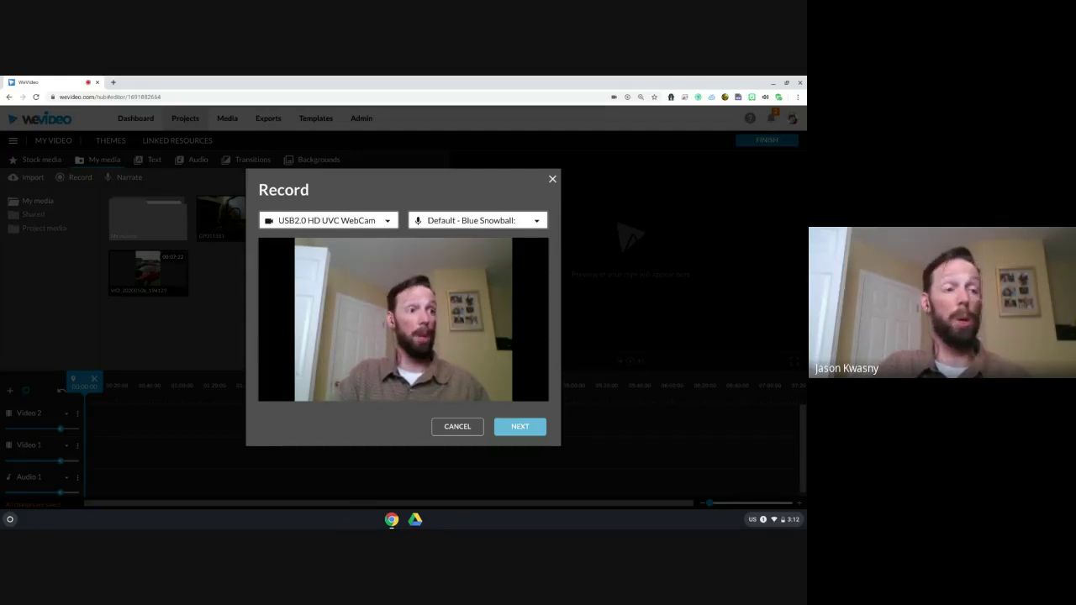
{"action": "left_click", "coordinate": [520, 426]}
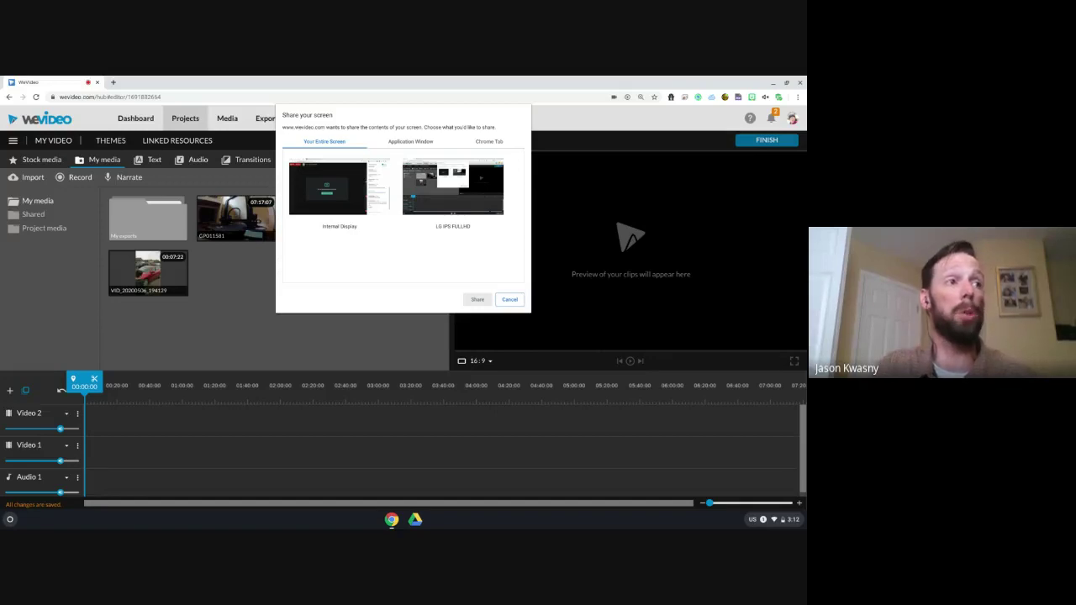
Share the LG IPS FULLHD screen to begin recording.
{"action": "left_click", "coordinate": [480, 211]}
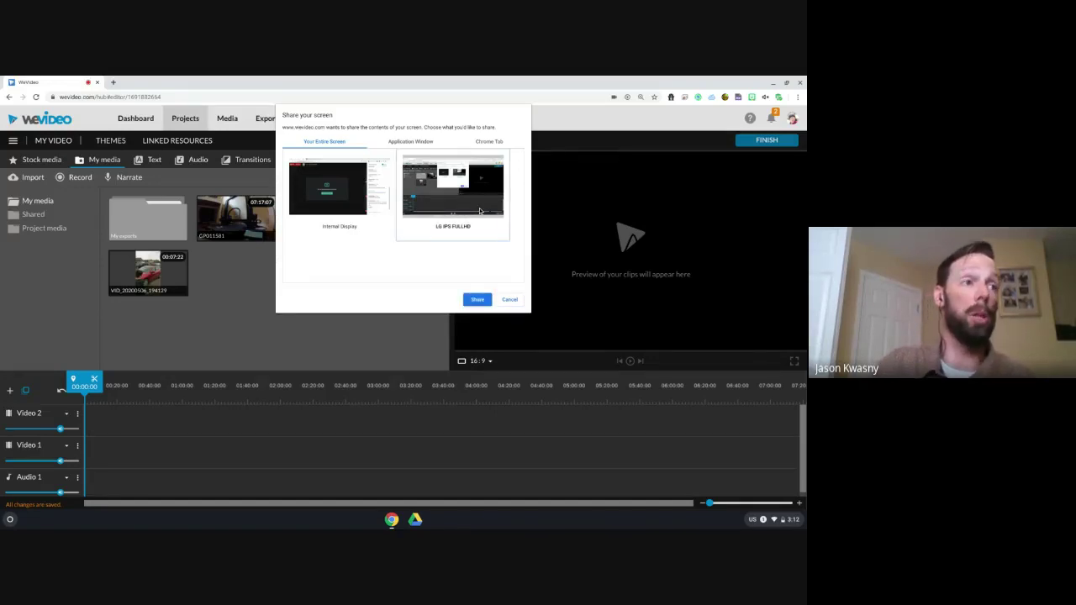
{"action": "left_click", "coordinate": [478, 300]}
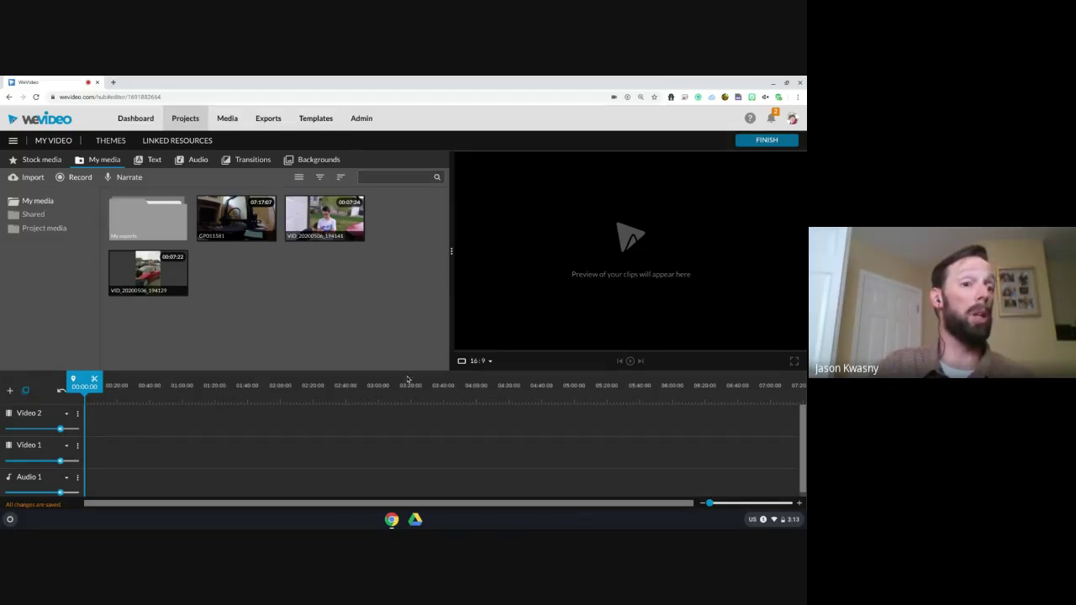
While recording, place VID_20200506_194141 at the timeline start, then stop screen sharing.
{"action": "left_click", "coordinate": [762, 520]}
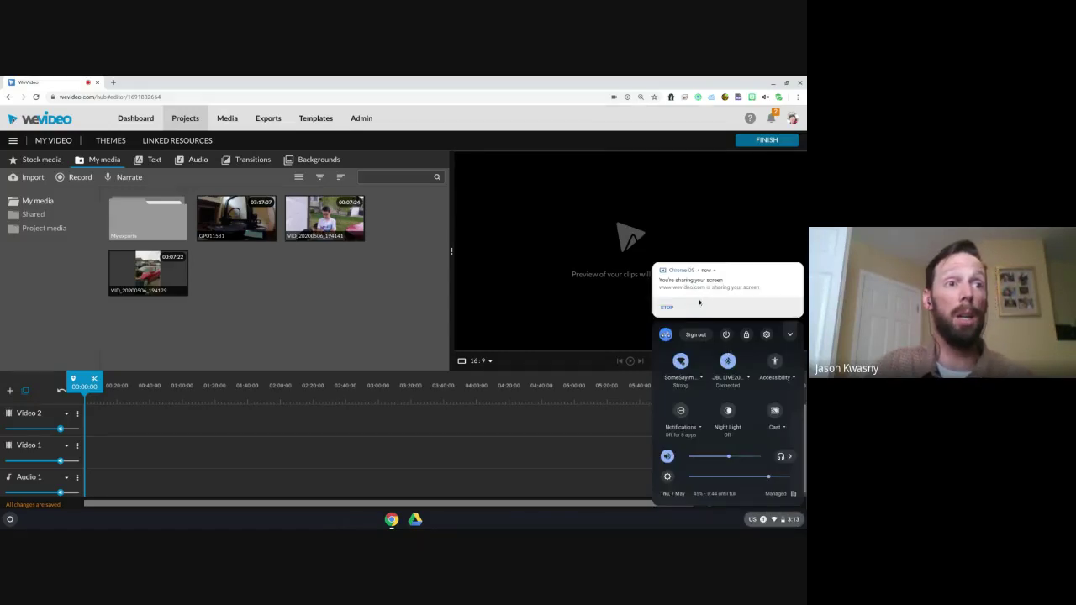
{"action": "left_click", "coordinate": [355, 342]}
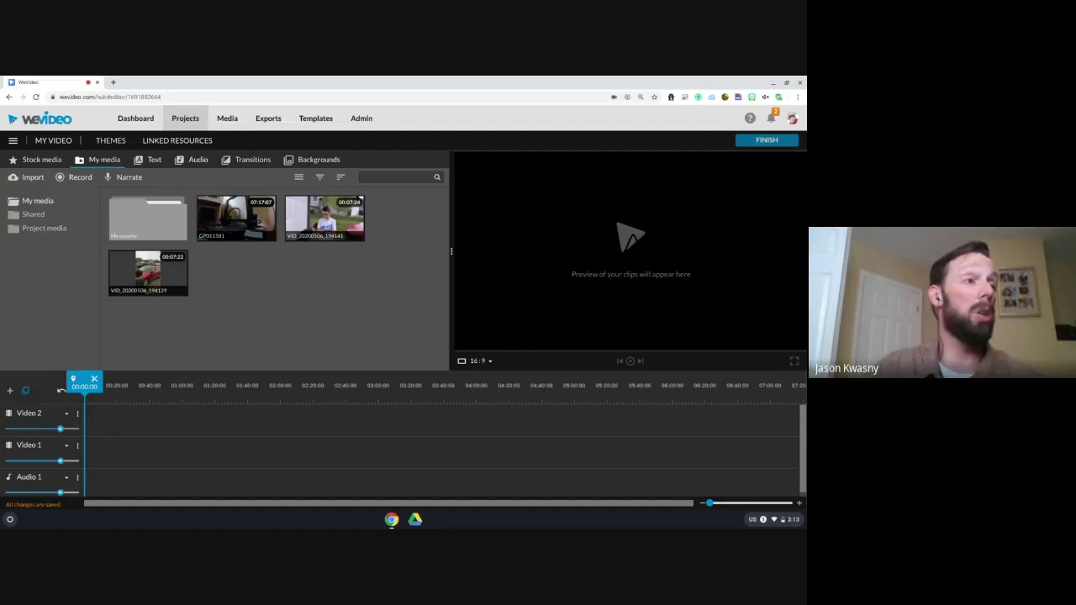
{"action": "left_click", "coordinate": [322, 226]}
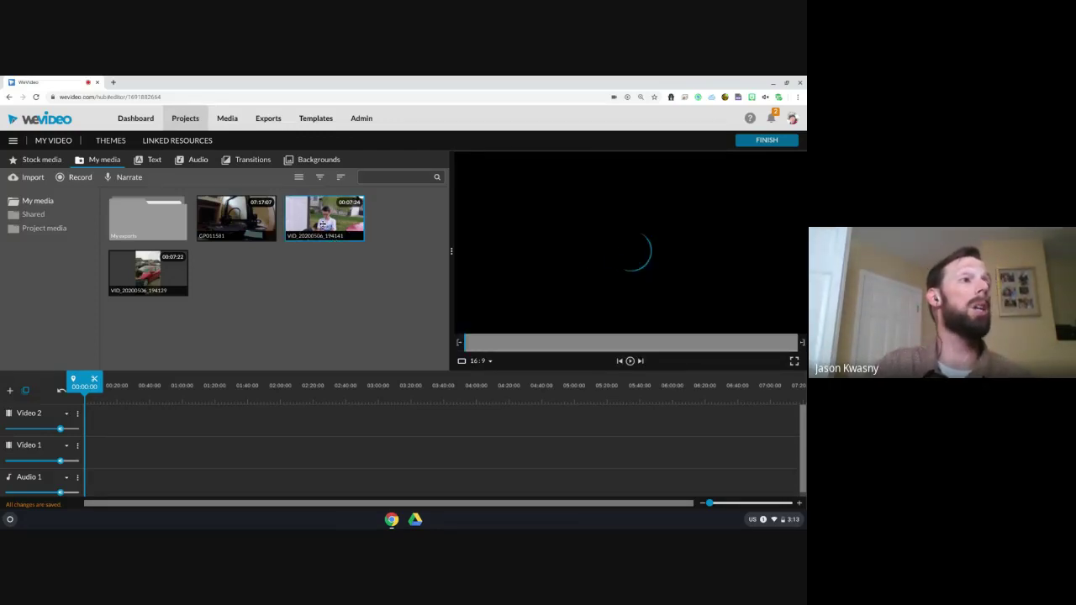
{"action": "left_click_drag", "start_coordinate": [322, 225], "coordinate": [93, 441]}
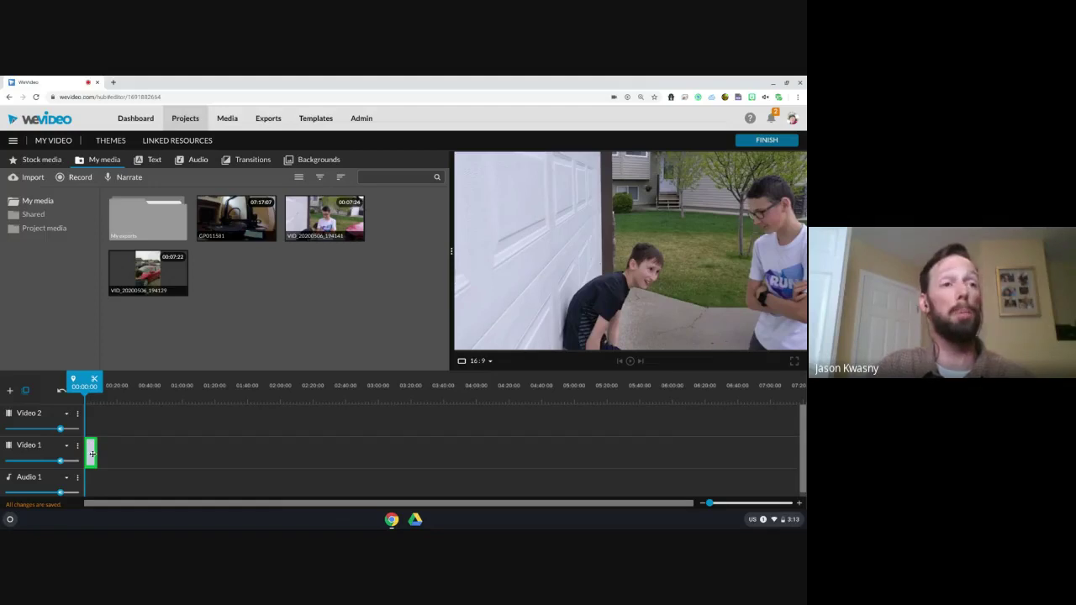
{"action": "mouse_move", "coordinate": [92, 454]}
{"action": "left_mouse_down"}
{"action": "mouse_move", "coordinate": [90, 478]}
{"action": "mouse_move", "coordinate": [90, 458]}
{"action": "left_mouse_up"}
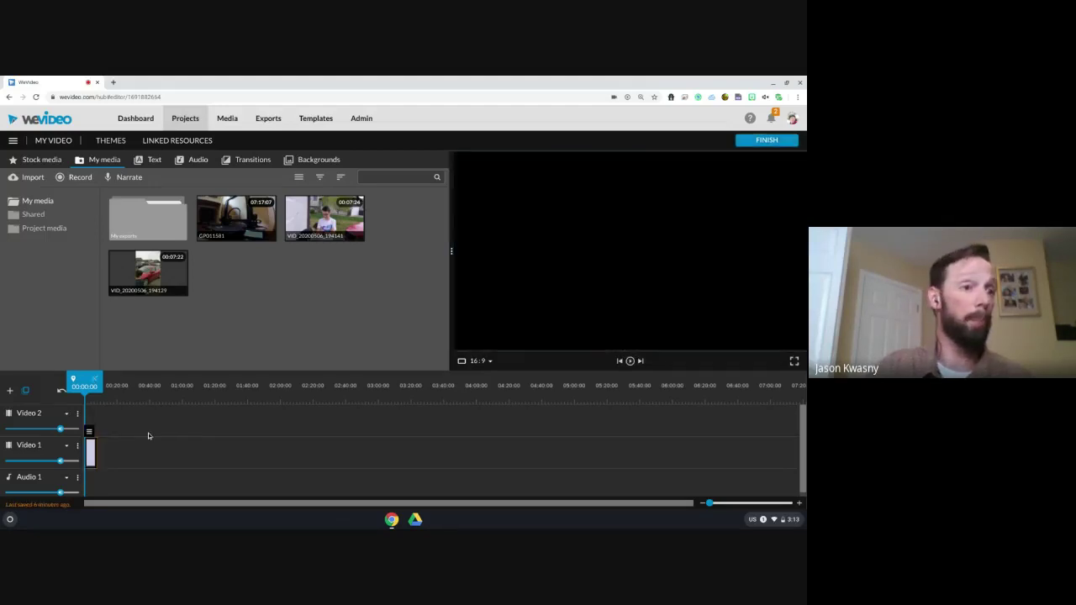
{"action": "left_click", "coordinate": [767, 520]}
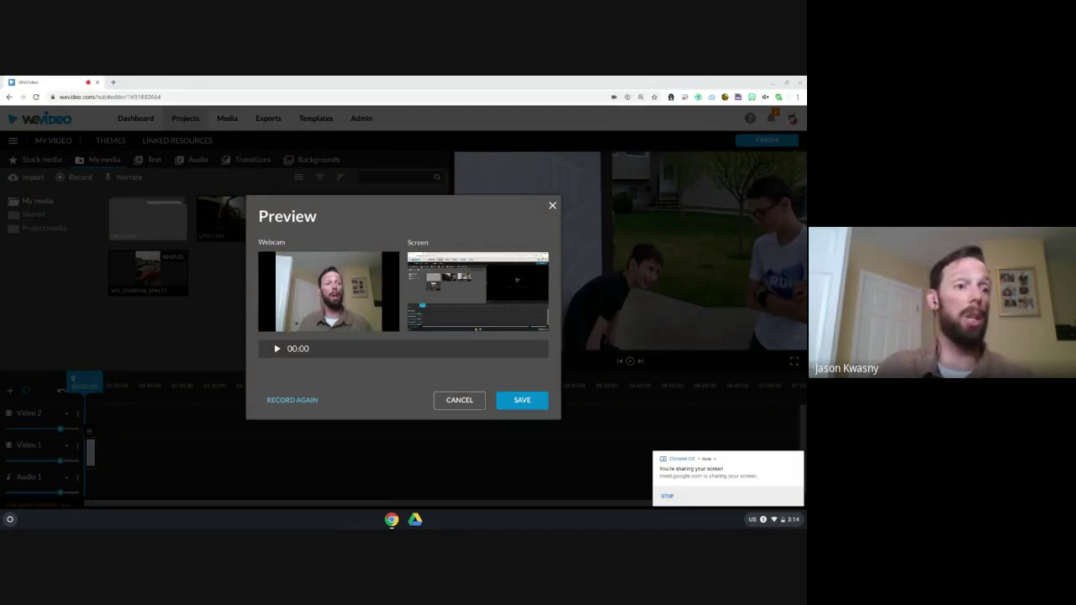
{"action": "left_click", "coordinate": [798, 457]}
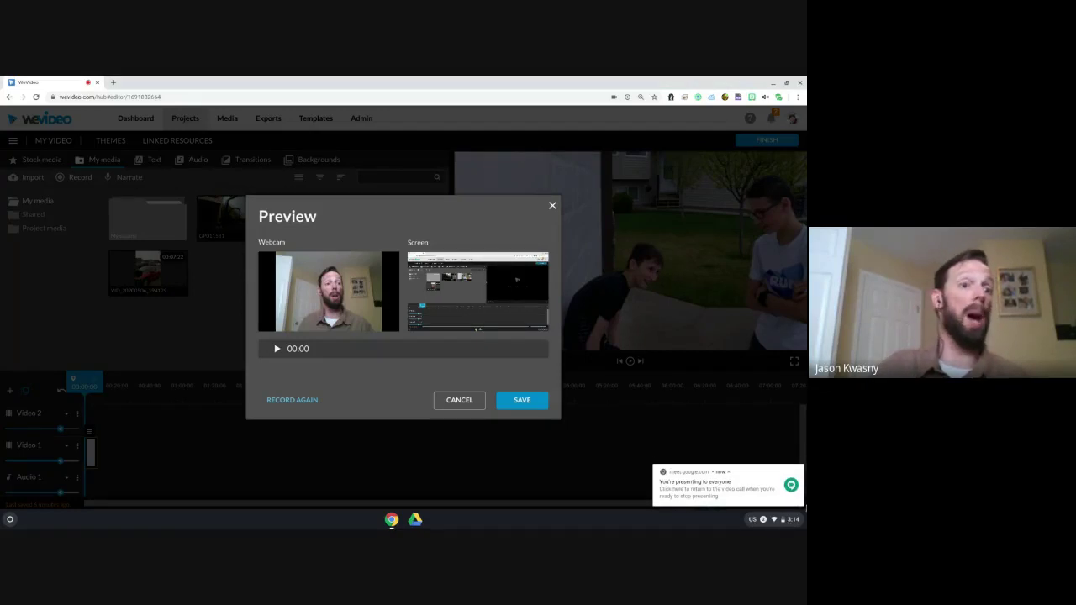
{"action": "left_click", "coordinate": [799, 470]}
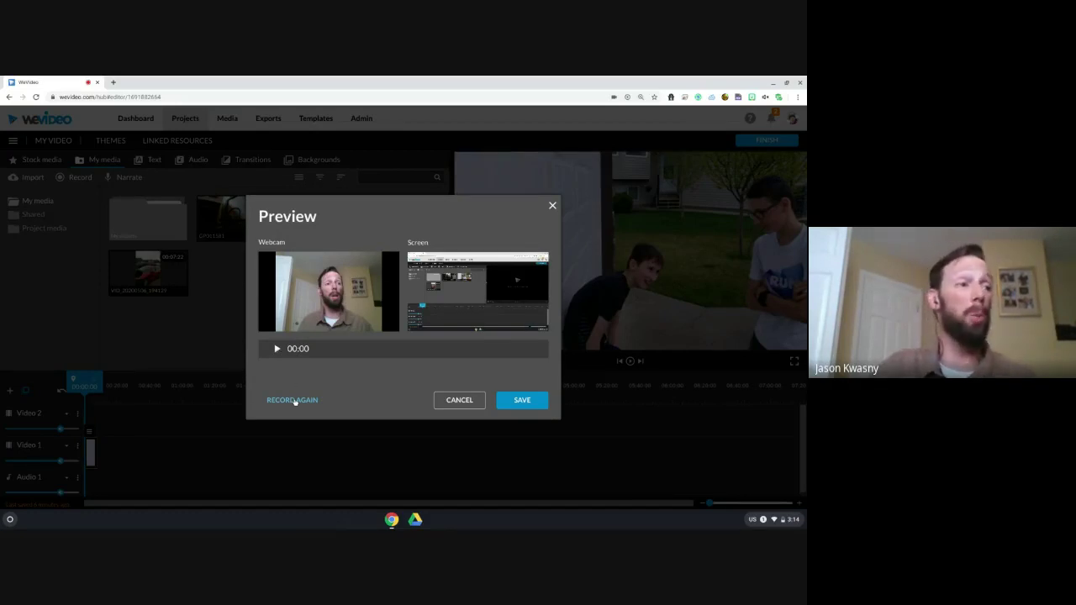
{"action": "left_click", "coordinate": [516, 402]}
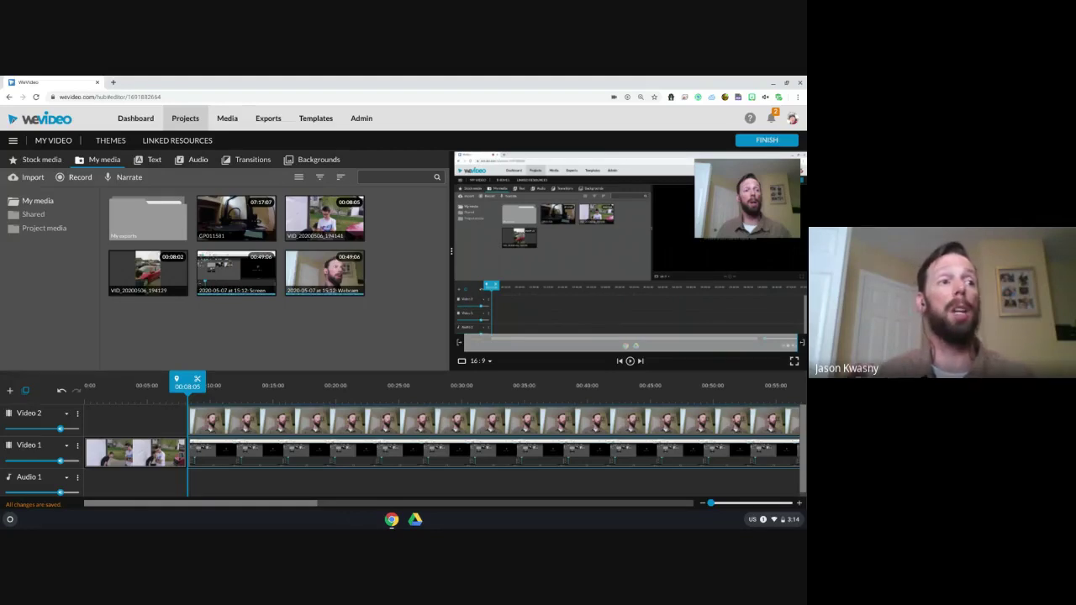
{"action": "left_click", "coordinate": [631, 360]}
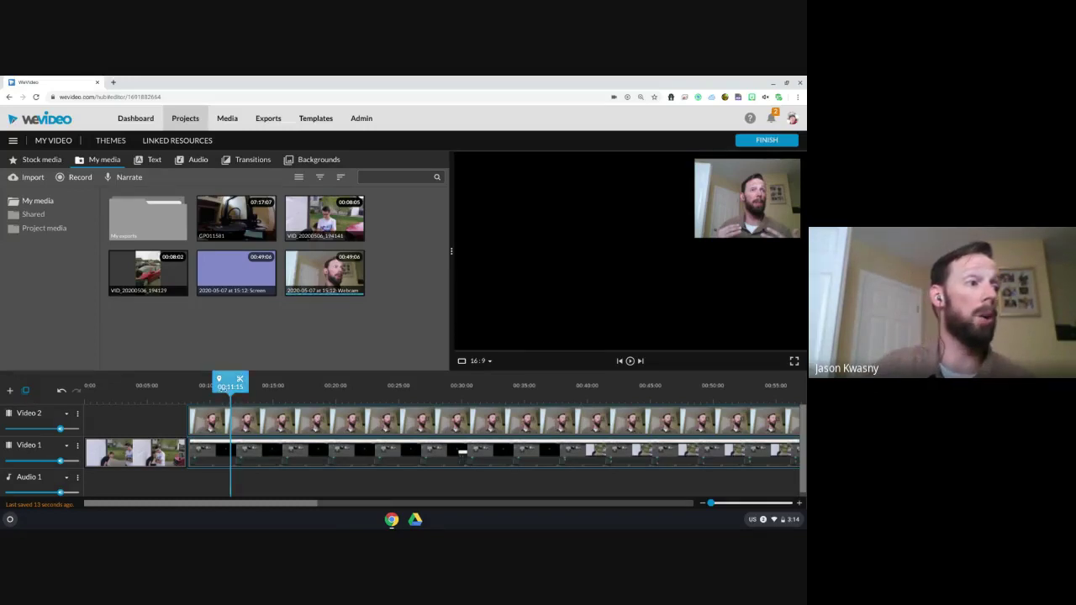
Delete the webcam clip from Video 2 and the screen-recording and phone clips from Video 1.
{"action": "left_click", "coordinate": [259, 428]}
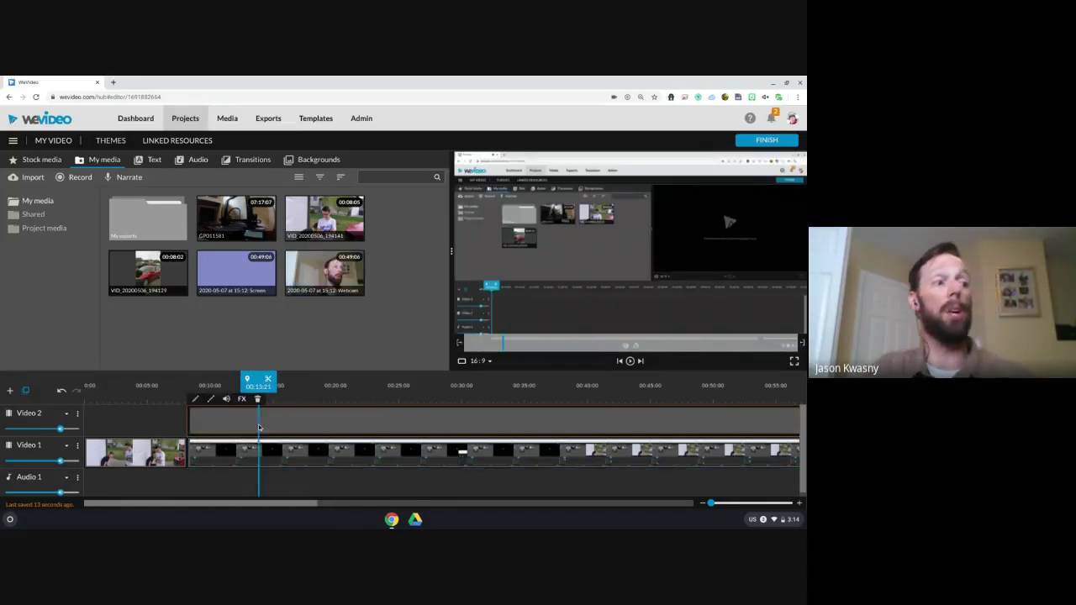
{"action": "key", "text": "Delete"}
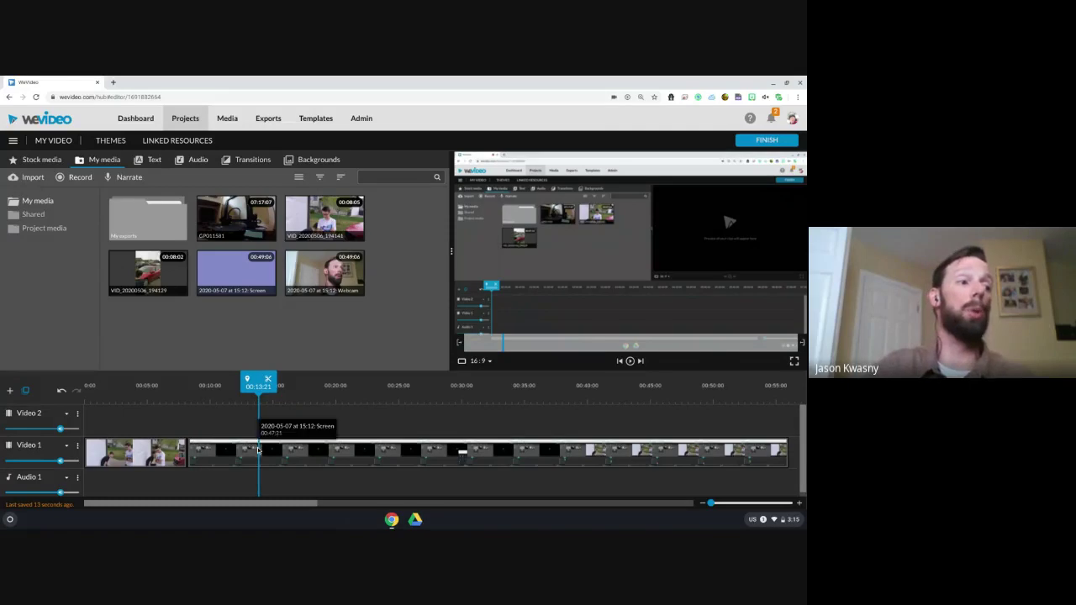
{"action": "left_click", "coordinate": [258, 451]}
{"action": "key", "text": "Delete"}
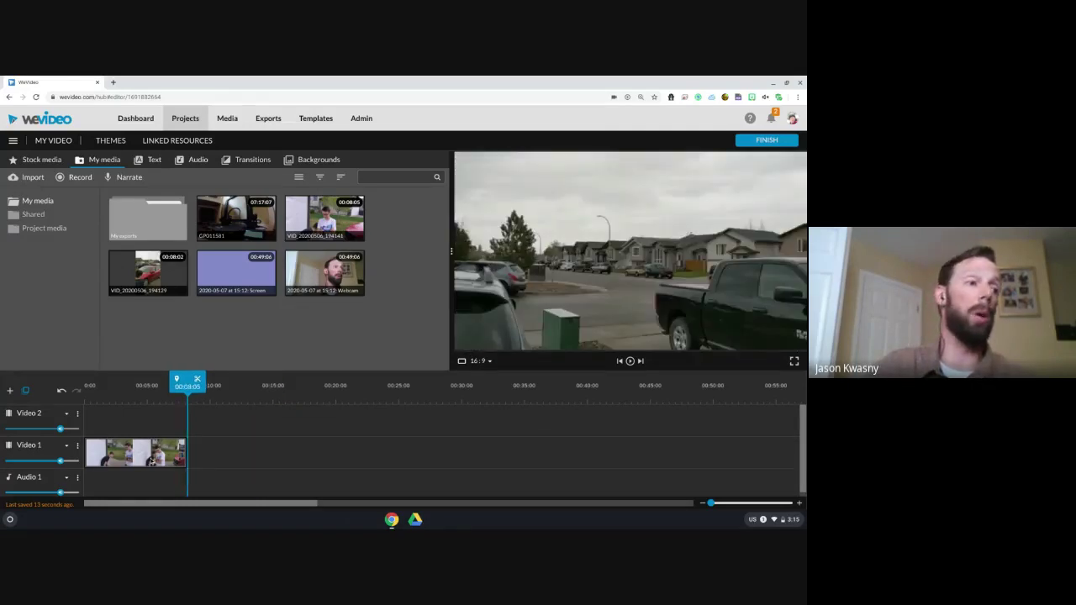
{"action": "left_click", "coordinate": [148, 461]}
{"action": "key", "text": "Delete"}
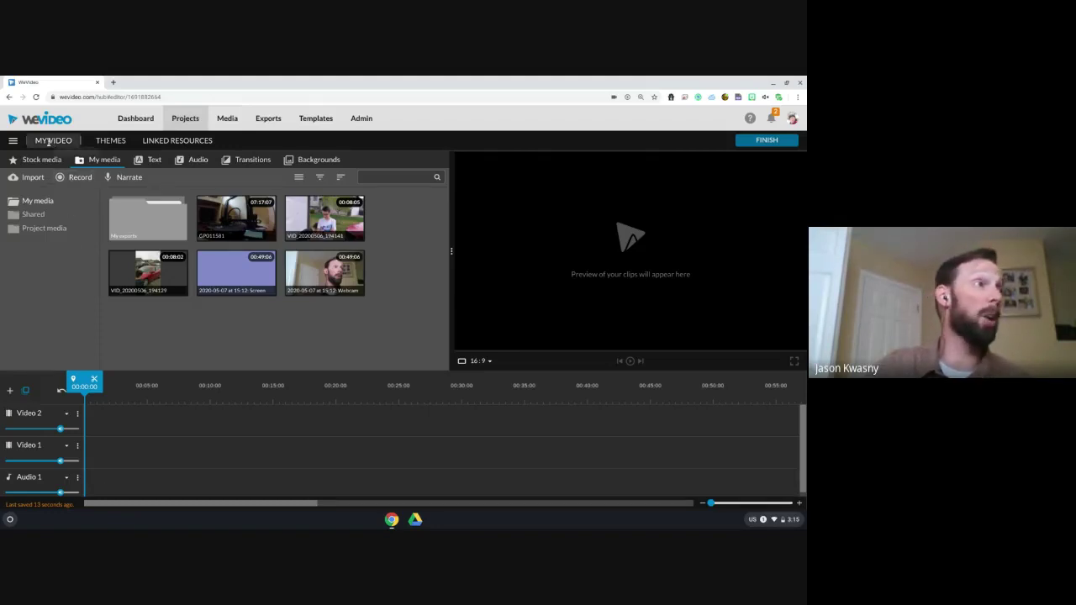
Save the My Video project and exit to the Dashboard.
{"action": "left_click", "coordinate": [126, 120]}
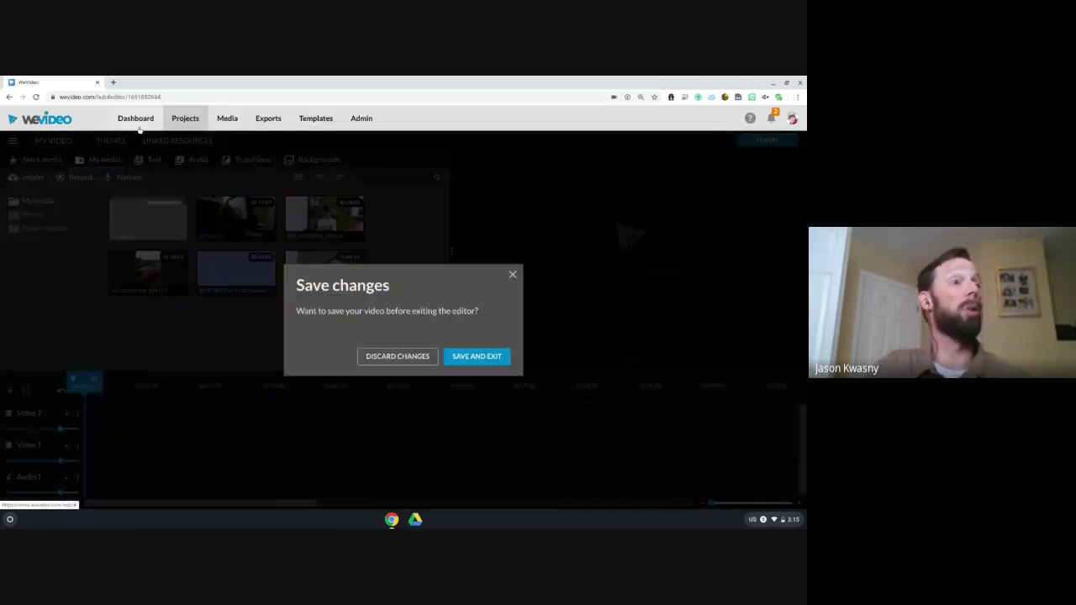
{"action": "left_click", "coordinate": [497, 357]}
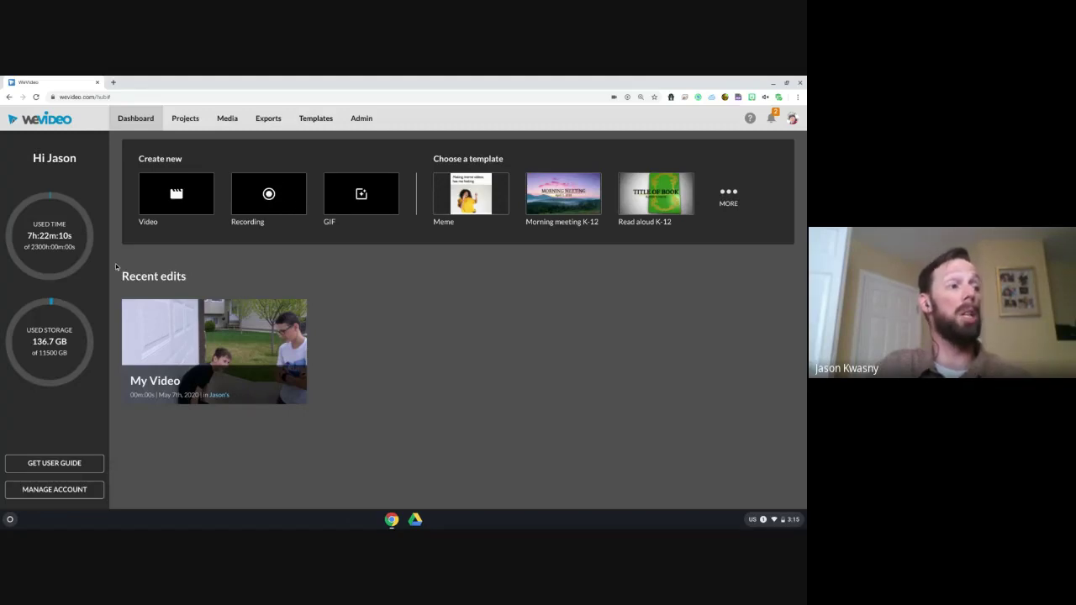
Reopen the My Video project from Recent edits for editing.
{"action": "mouse_move", "coordinate": [159, 360]}
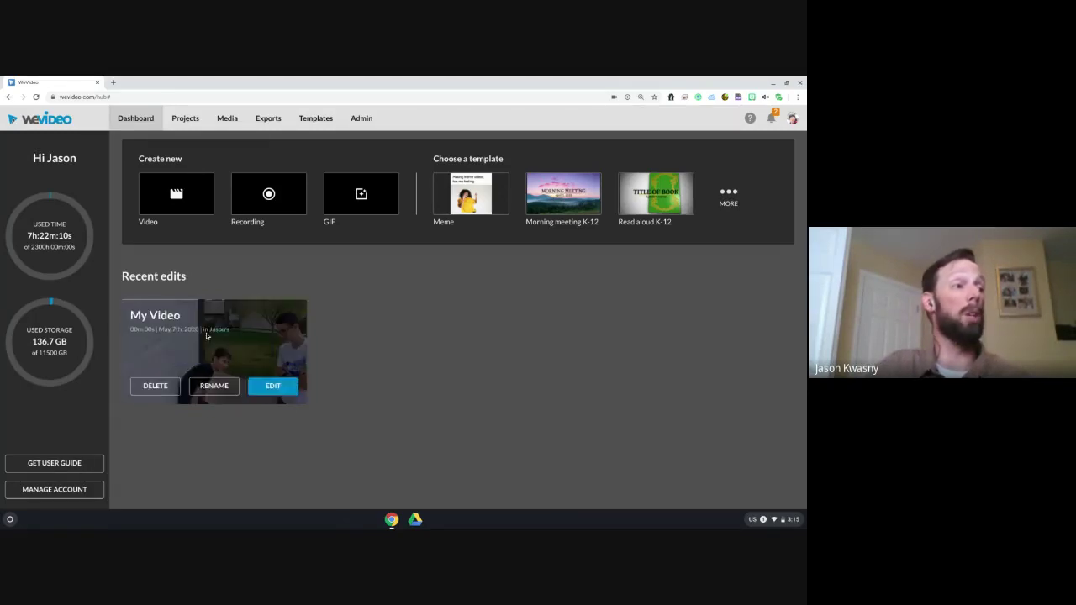
{"action": "left_click", "coordinate": [289, 389]}
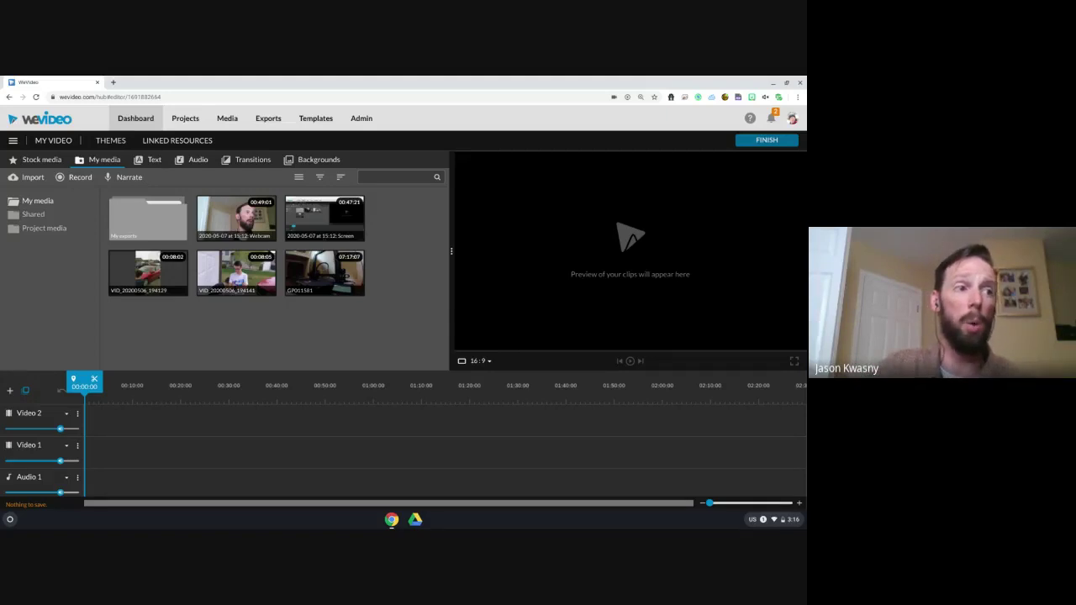
{"action": "left_click", "coordinate": [489, 362]}
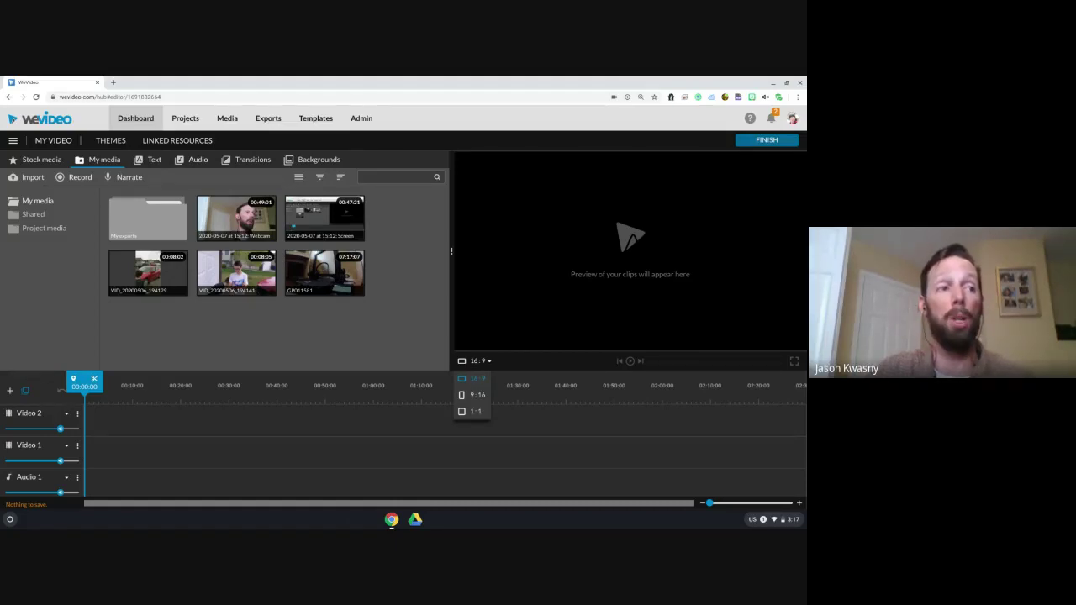
{"action": "left_click", "coordinate": [483, 380]}
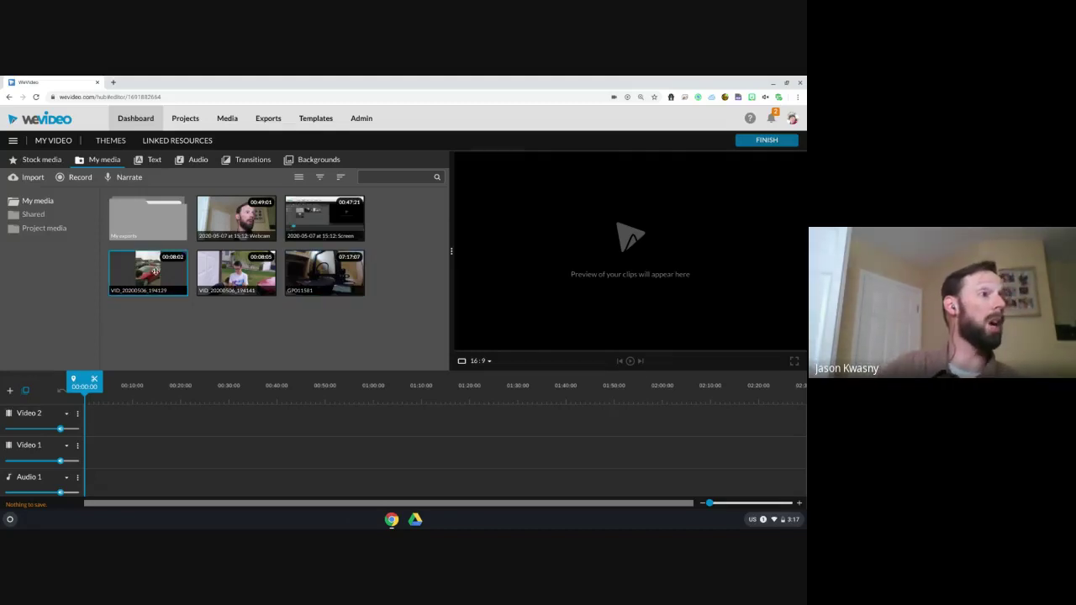
Place VID_20200506_194129 at 0:00 on Video 2 and VID_20200506_194141 on Video 1 from 00:08:02.
{"action": "left_click_drag", "start_coordinate": [147, 274], "coordinate": [102, 425]}
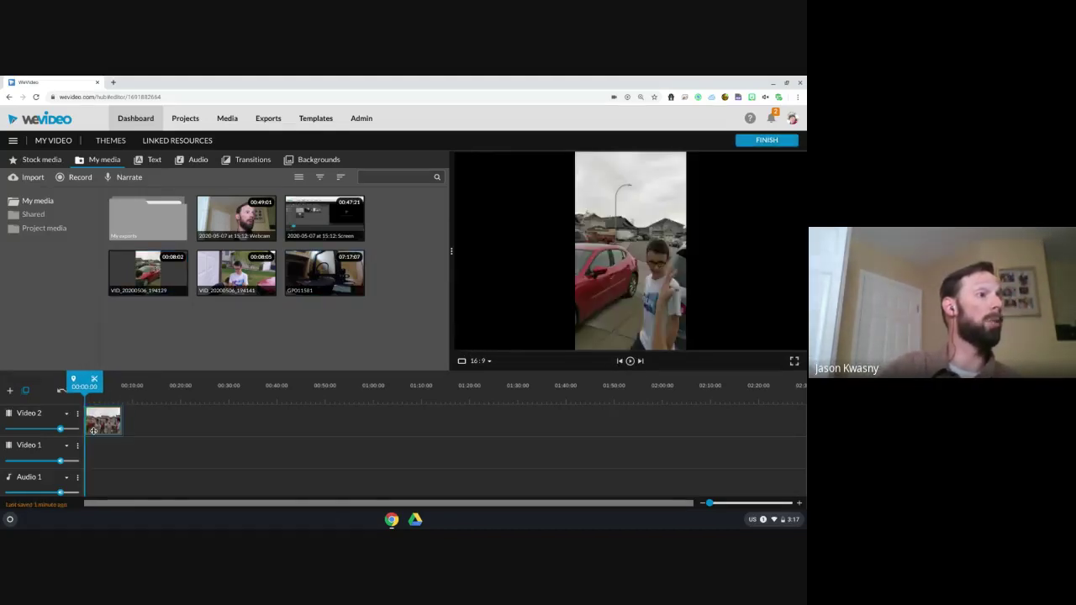
{"action": "left_click_drag", "start_coordinate": [236, 274], "coordinate": [124, 443]}
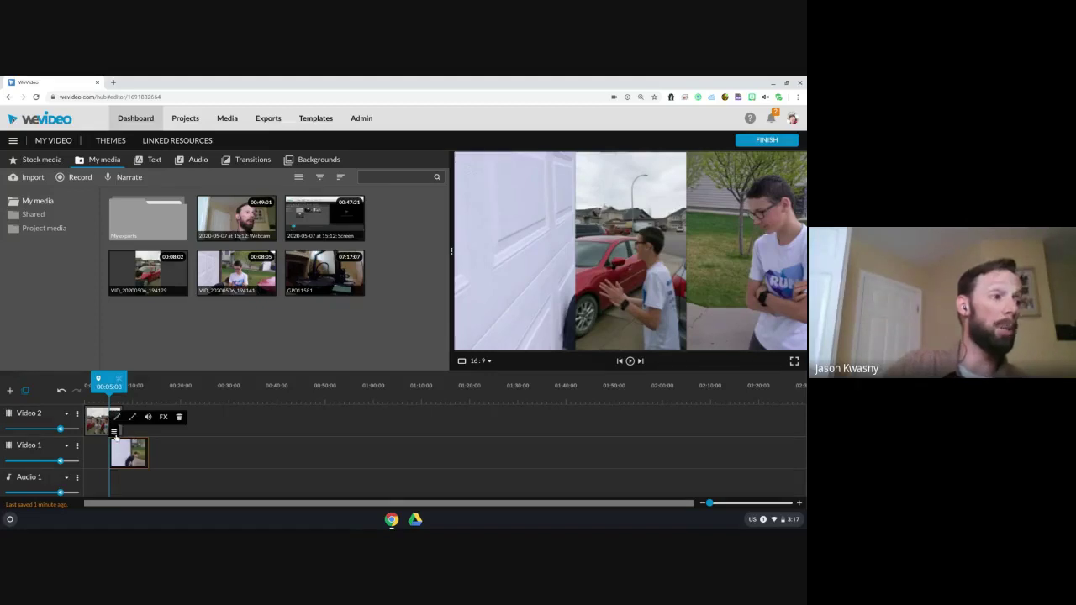
{"action": "mouse_move", "coordinate": [122, 452]}
{"action": "left_mouse_down"}
{"action": "mouse_move", "coordinate": [151, 453]}
{"action": "mouse_move", "coordinate": [135, 454]}
{"action": "left_mouse_up"}
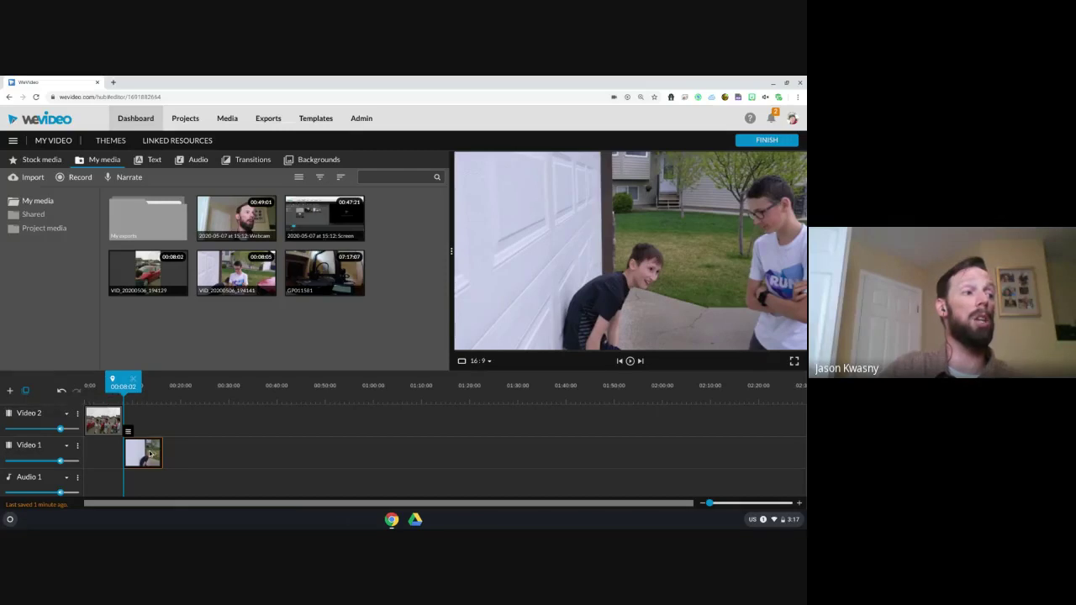
{"action": "mouse_move", "coordinate": [153, 454]}
{"action": "left_mouse_down"}
{"action": "mouse_move", "coordinate": [191, 451]}
{"action": "mouse_move", "coordinate": [152, 454]}
{"action": "left_mouse_up"}
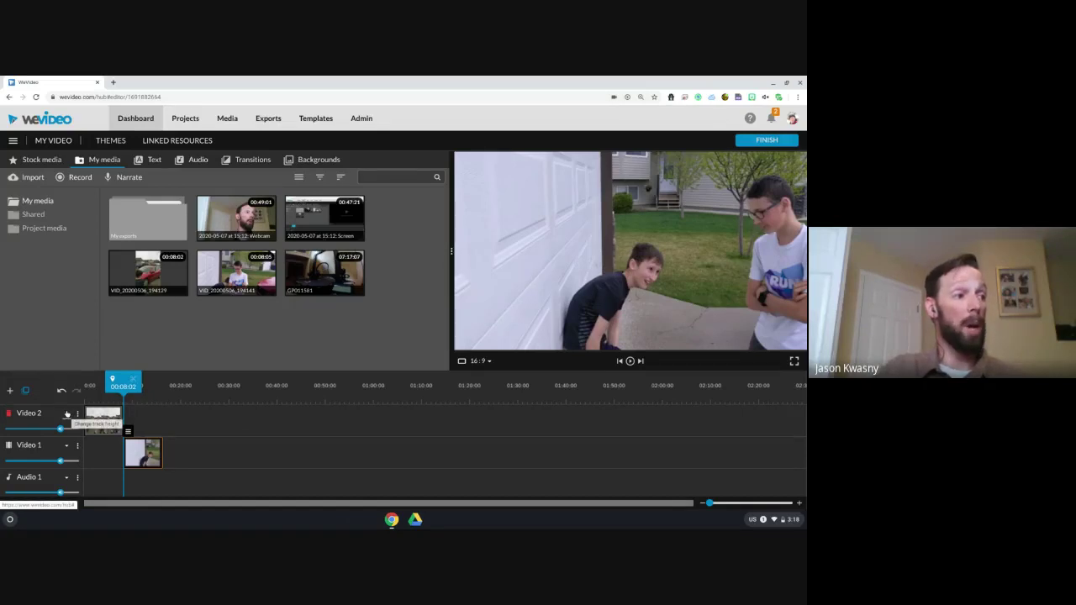
Widen the media panel and set both Video 2 and Video 1 to the tallest track height.
{"action": "left_click", "coordinate": [66, 415]}
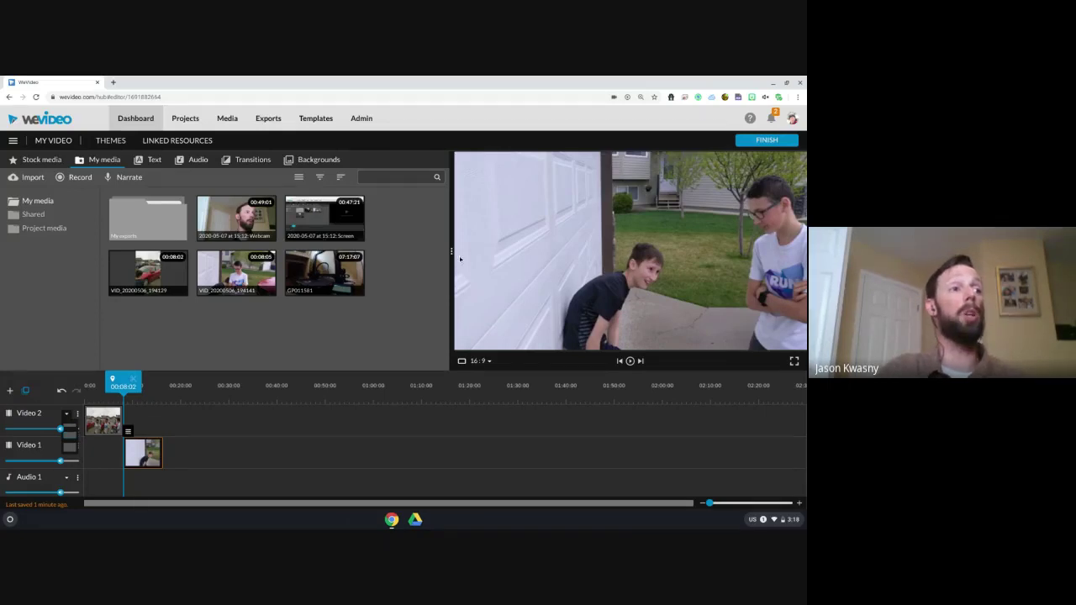
{"action": "left_click_drag", "start_coordinate": [452, 250], "coordinate": [747, 262]}
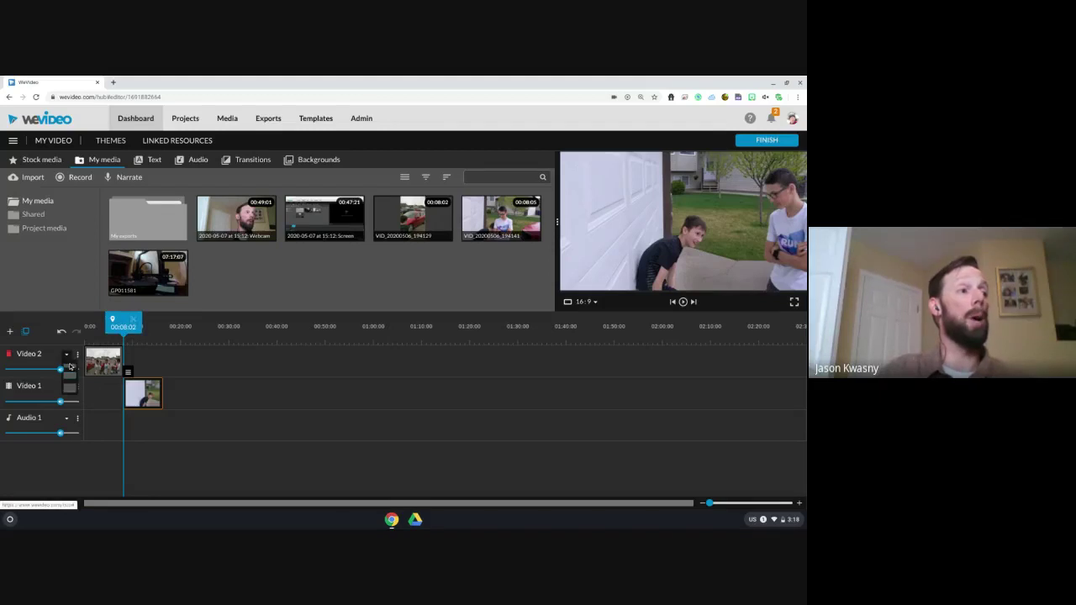
{"action": "left_click", "coordinate": [69, 375]}
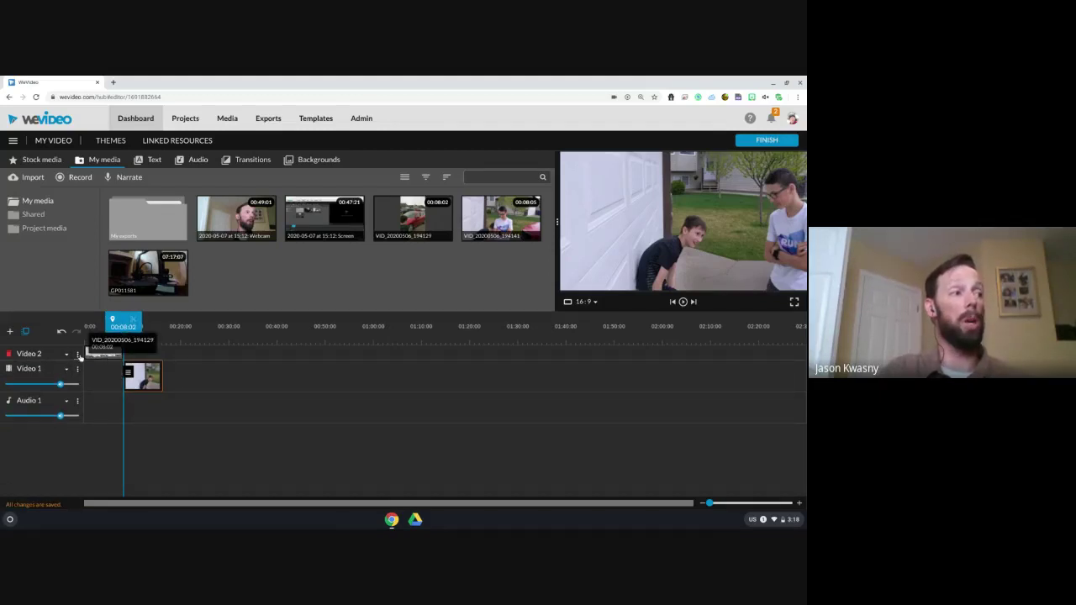
{"action": "left_click", "coordinate": [68, 355]}
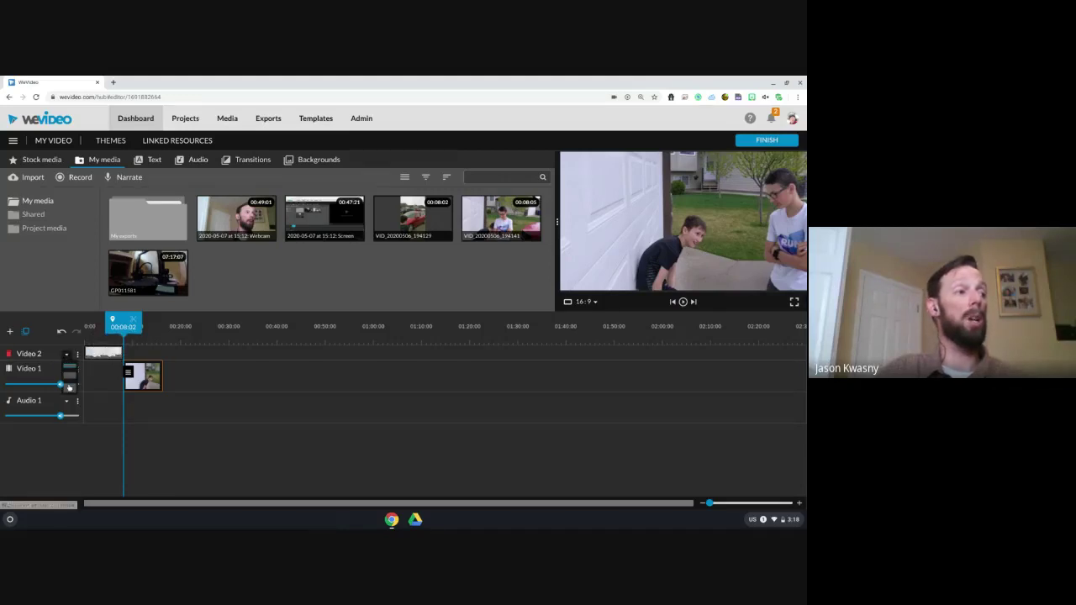
{"action": "left_click", "coordinate": [69, 388]}
{"action": "left_click", "coordinate": [68, 415]}
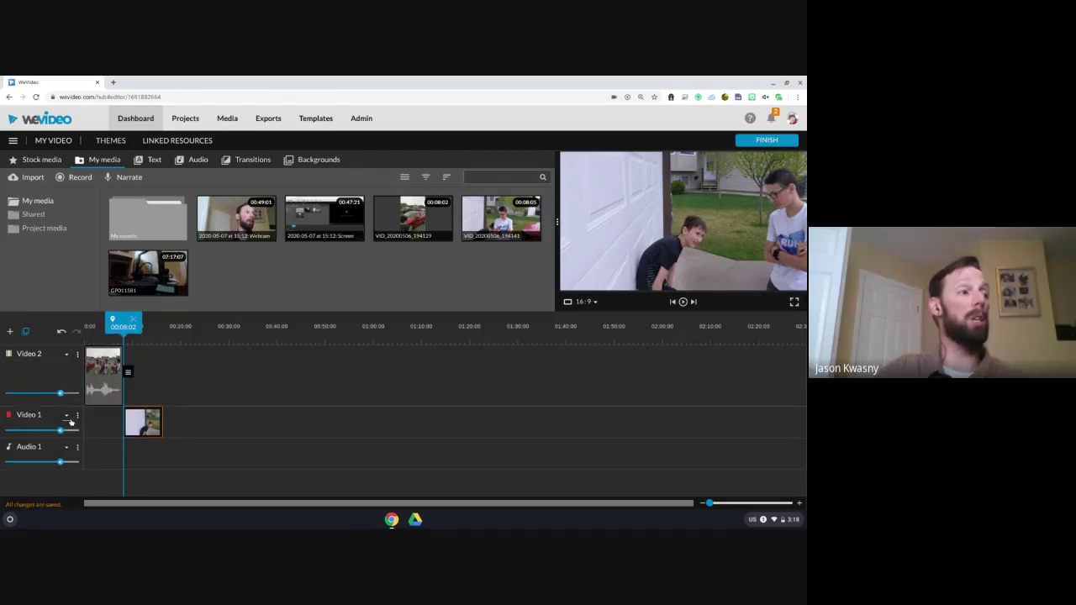
{"action": "left_click", "coordinate": [69, 451]}
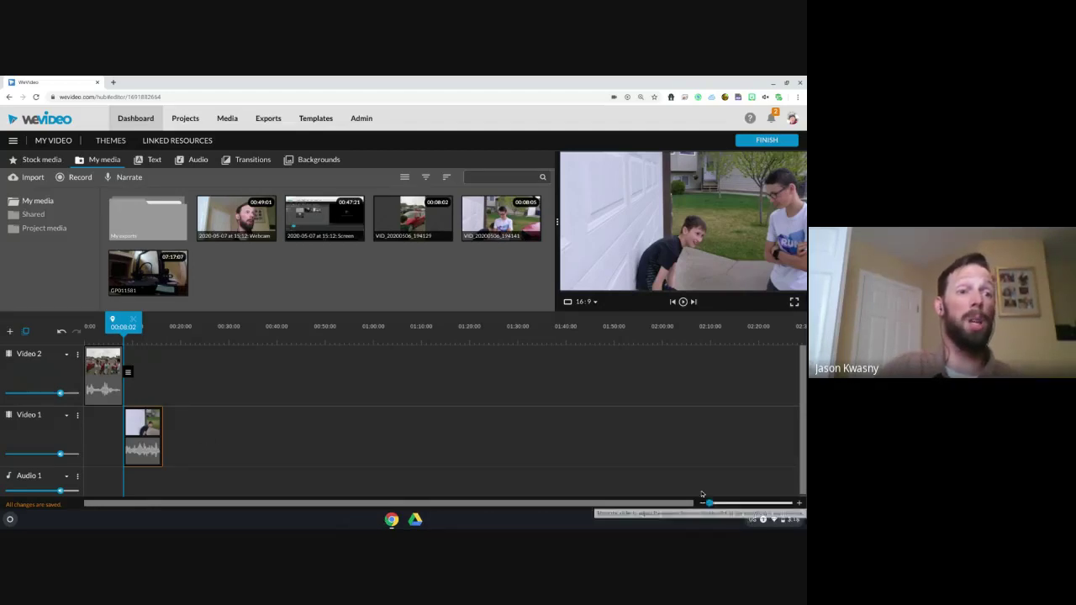
Zoom the timeline to about a 19-second span so both phone clips show as wide strips.
{"action": "left_click_drag", "start_coordinate": [709, 503], "coordinate": [714, 503]}
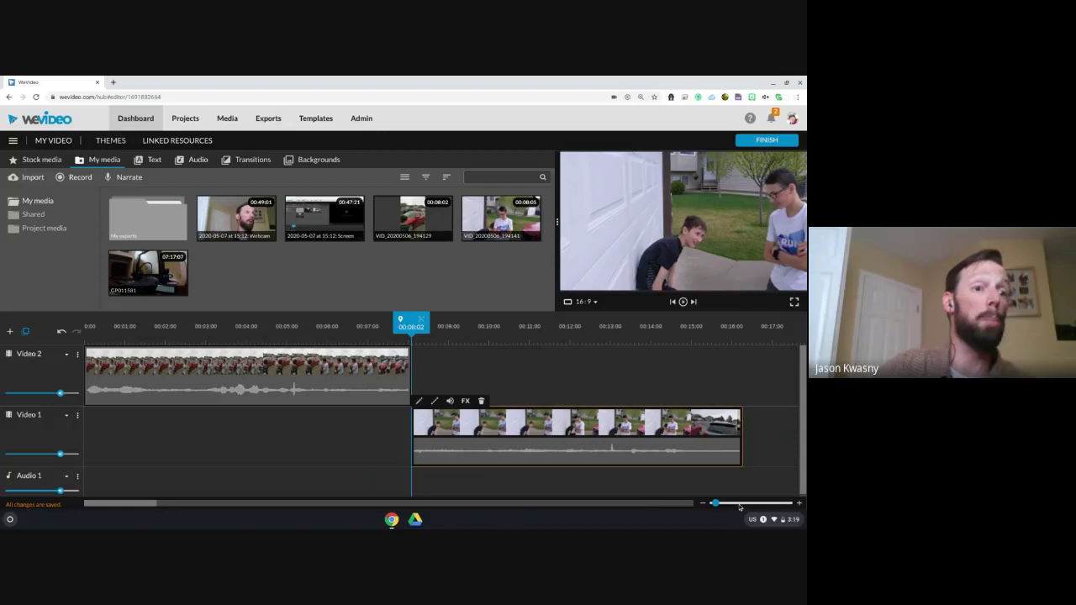
{"action": "left_click_drag", "start_coordinate": [715, 503], "coordinate": [709, 503]}
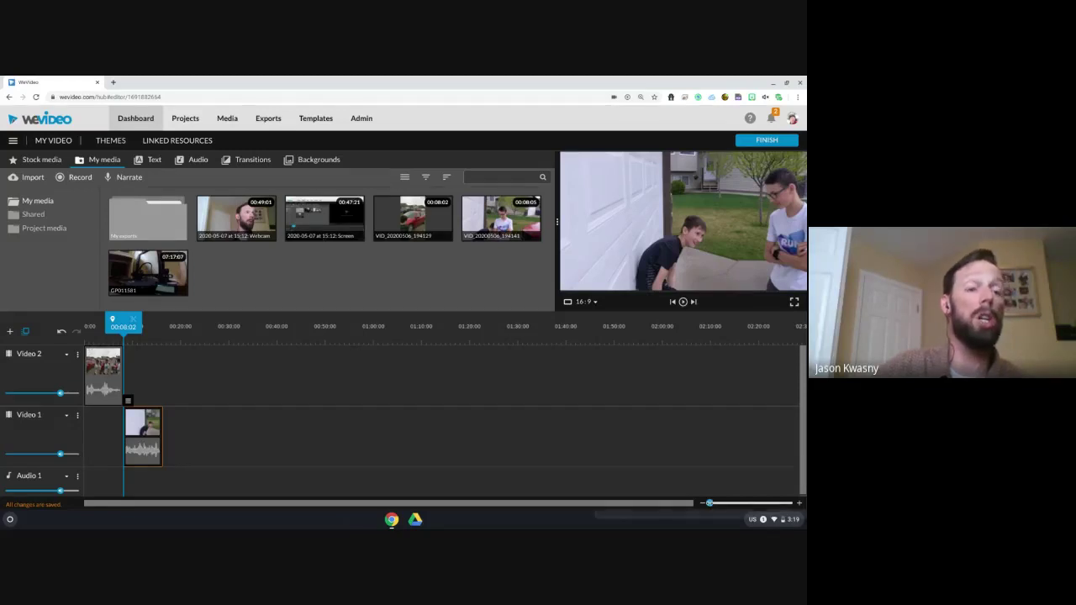
{"action": "left_click_drag", "start_coordinate": [710, 503], "coordinate": [715, 503]}
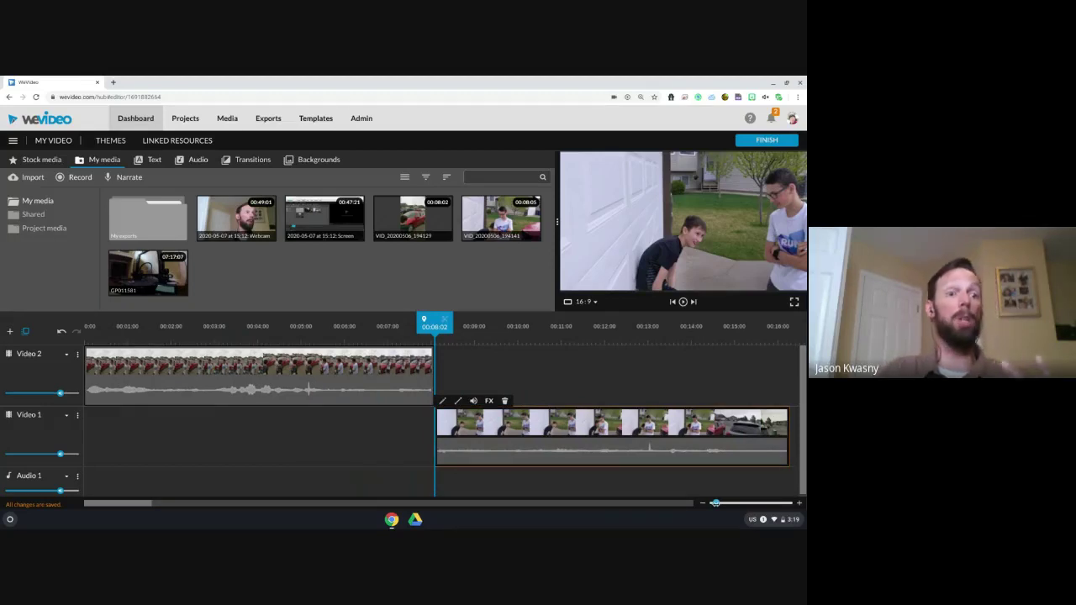
{"action": "left_click_drag", "start_coordinate": [716, 503], "coordinate": [791, 503]}
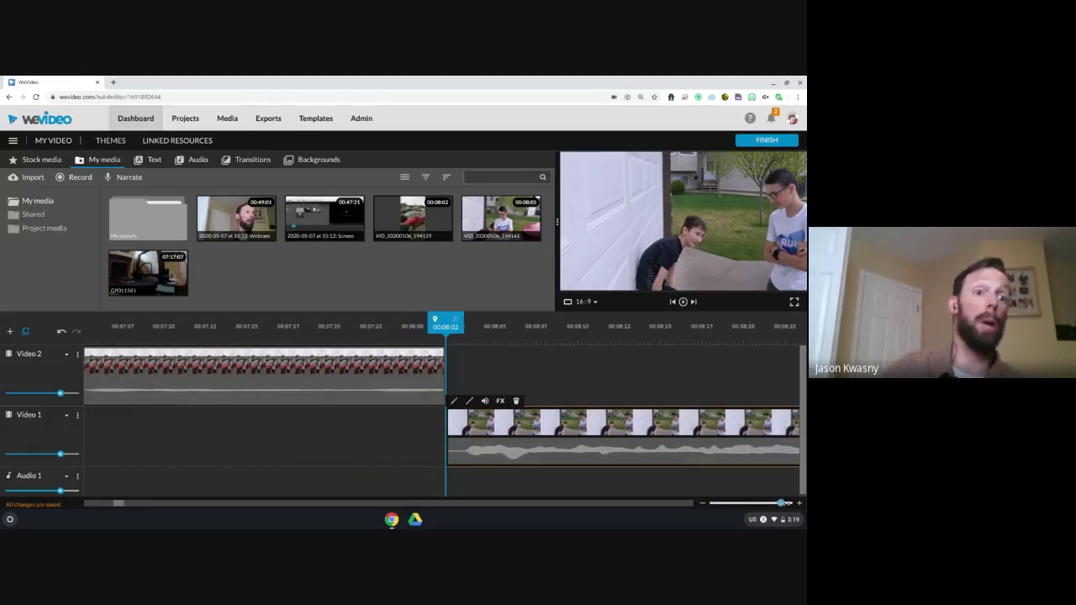
{"action": "left_click", "coordinate": [715, 506]}
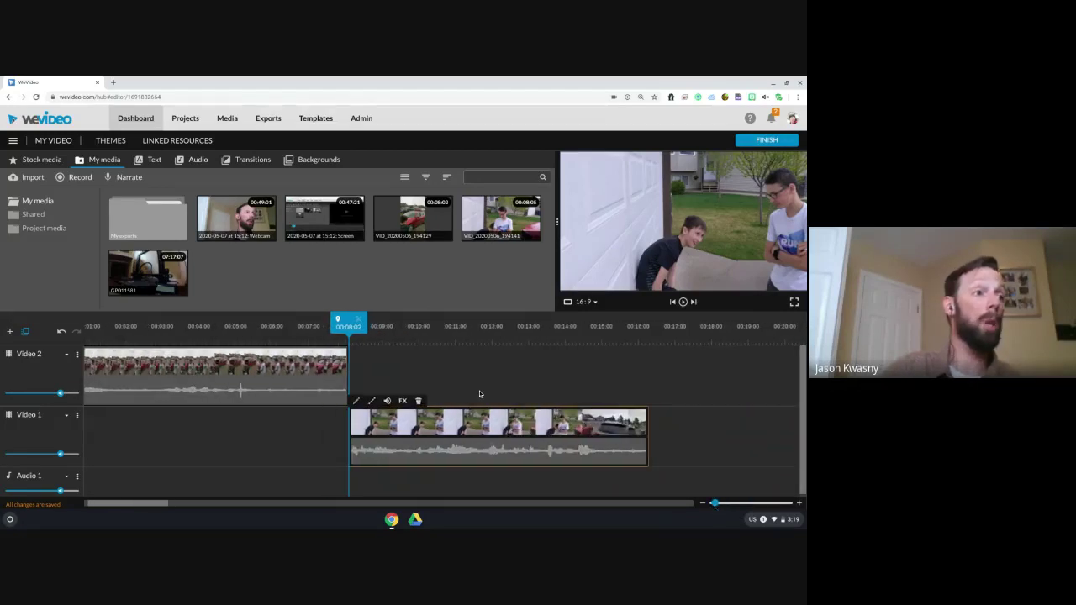
Scrub the playhead to preview frames between about 00:03 and 00:05.
{"action": "left_click_drag", "start_coordinate": [336, 320], "coordinate": [80, 322]}
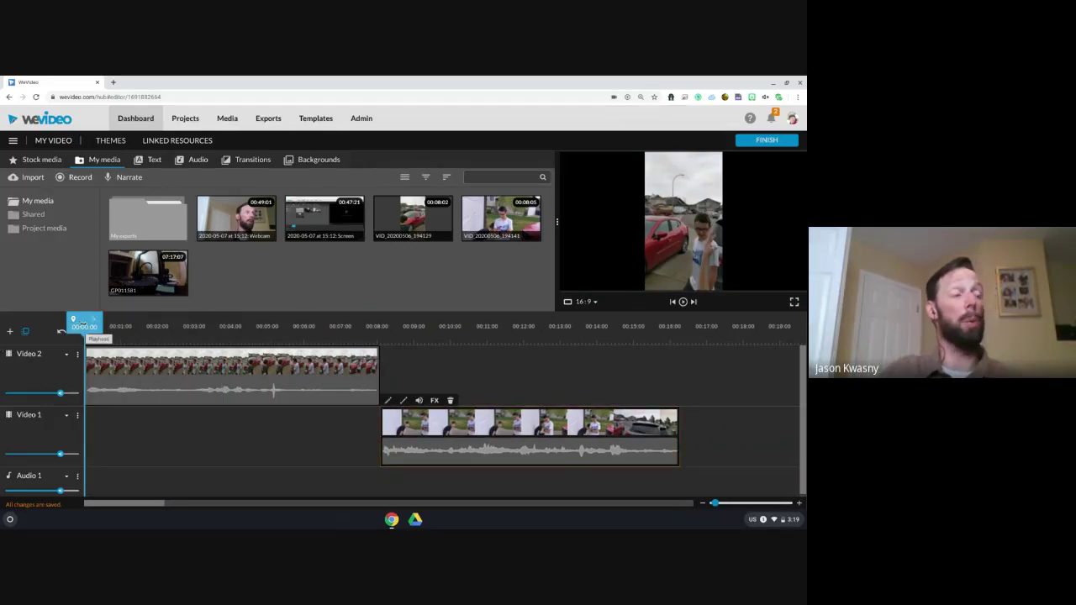
{"action": "mouse_move", "coordinate": [84, 322]}
{"action": "left_mouse_down"}
{"action": "mouse_move", "coordinate": [383, 318]}
{"action": "mouse_move", "coordinate": [84, 323]}
{"action": "left_mouse_up"}
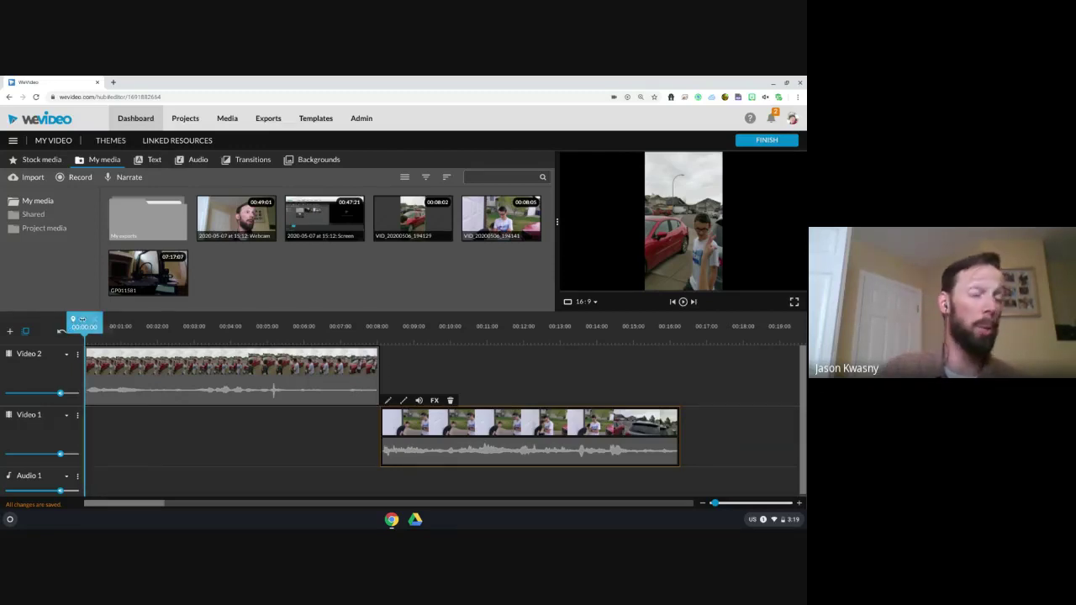
{"action": "left_click_drag", "start_coordinate": [82, 320], "coordinate": [221, 324]}
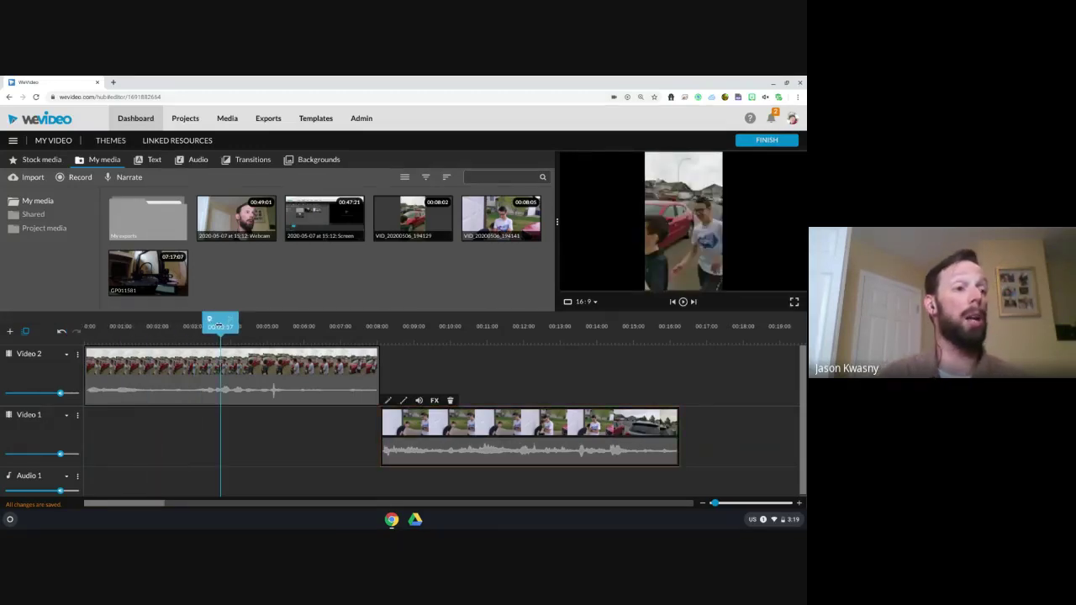
{"action": "left_click", "coordinate": [240, 379]}
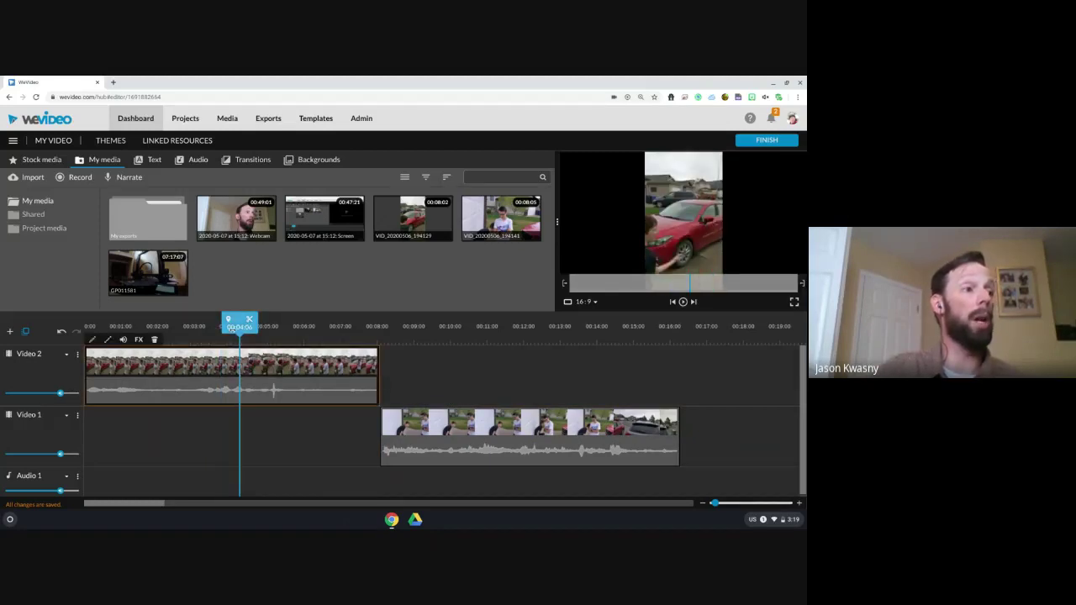
{"action": "left_click_drag", "start_coordinate": [232, 328], "coordinate": [215, 328]}
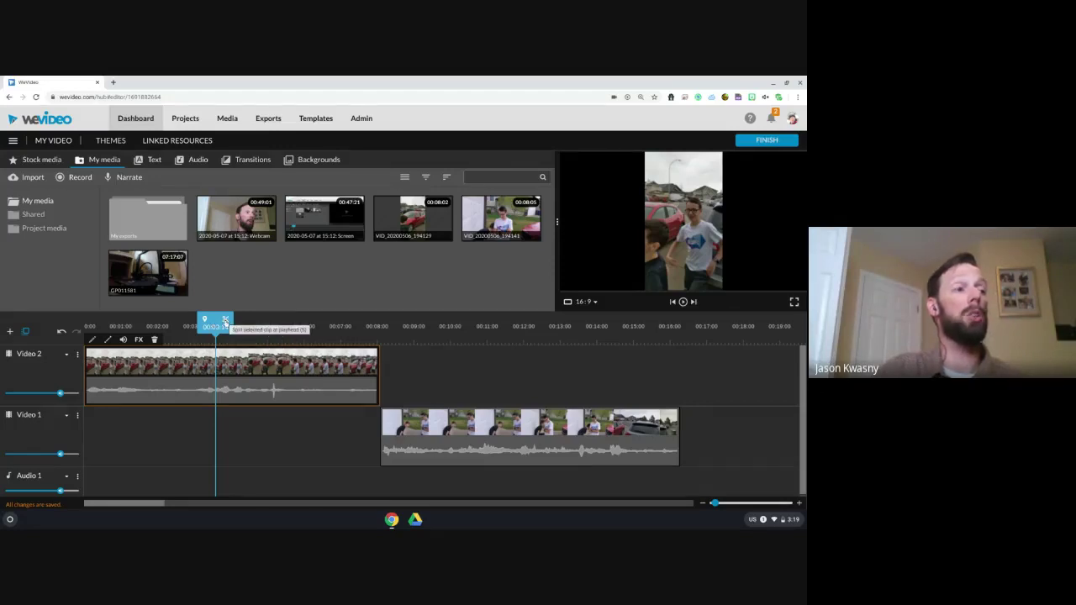
{"action": "left_click", "coordinate": [225, 320]}
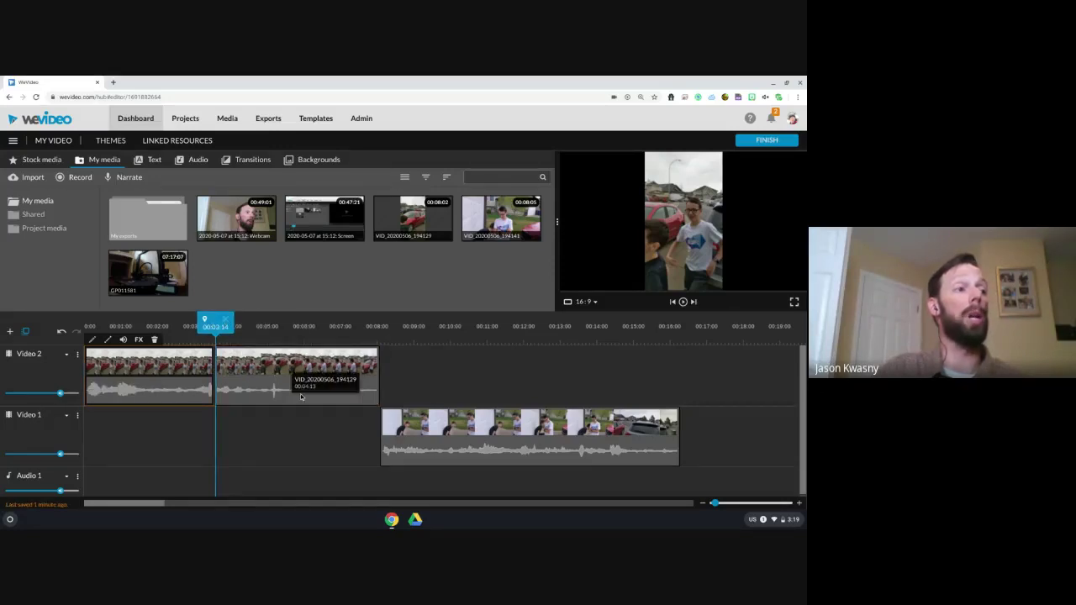
{"action": "left_click_drag", "start_coordinate": [316, 395], "coordinate": [316, 441]}
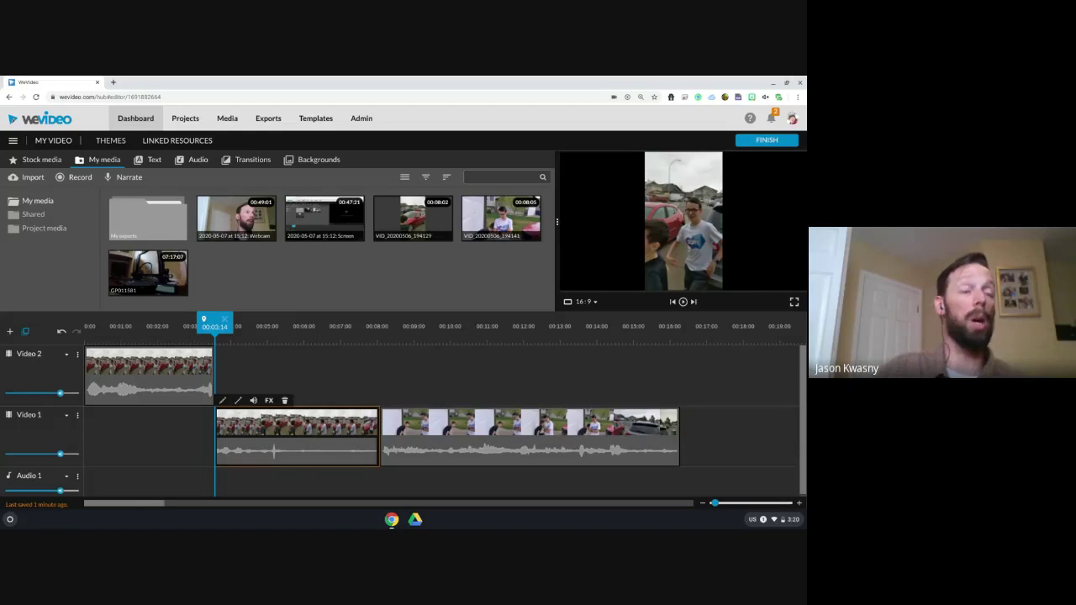
{"action": "mouse_move", "coordinate": [313, 437]}
{"action": "left_mouse_down"}
{"action": "mouse_move", "coordinate": [312, 390]}
{"action": "mouse_move", "coordinate": [311, 451]}
{"action": "left_mouse_up"}
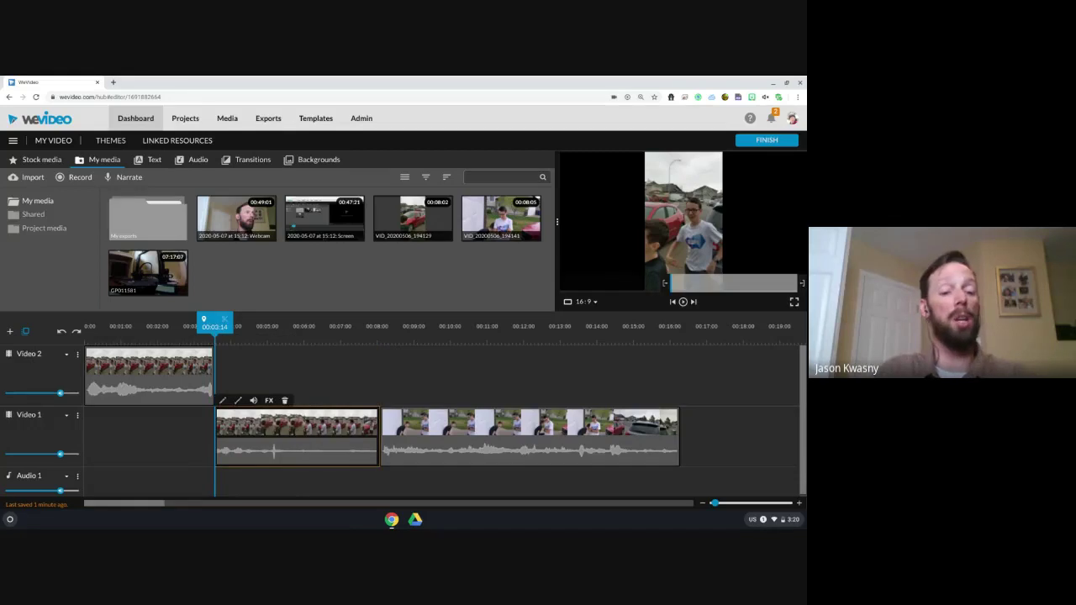
{"action": "key", "text": "ctrl+z"}
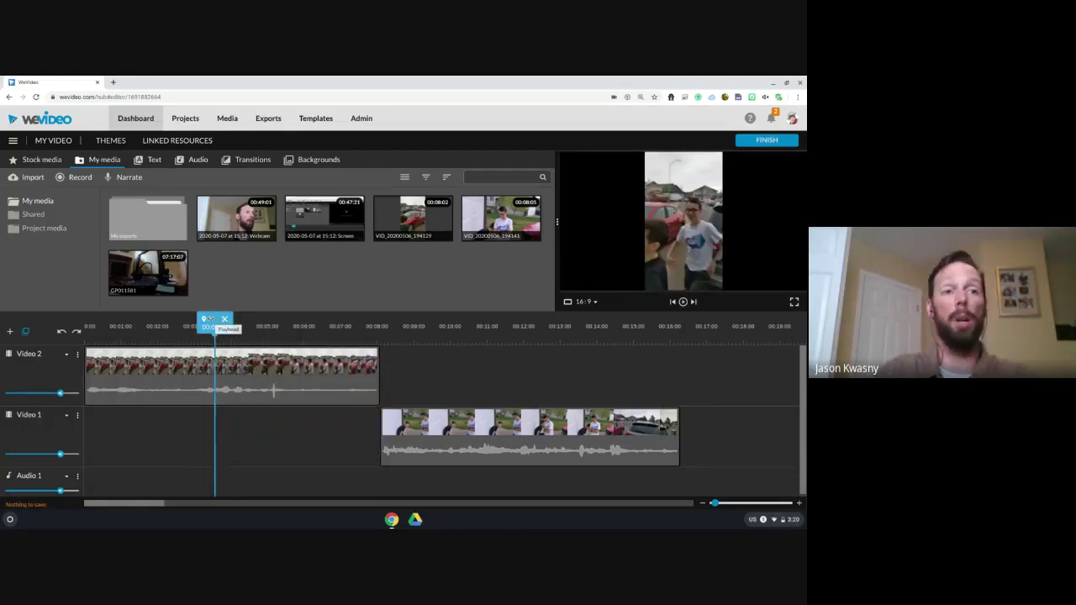
{"action": "left_click_drag", "start_coordinate": [208, 320], "coordinate": [80, 322]}
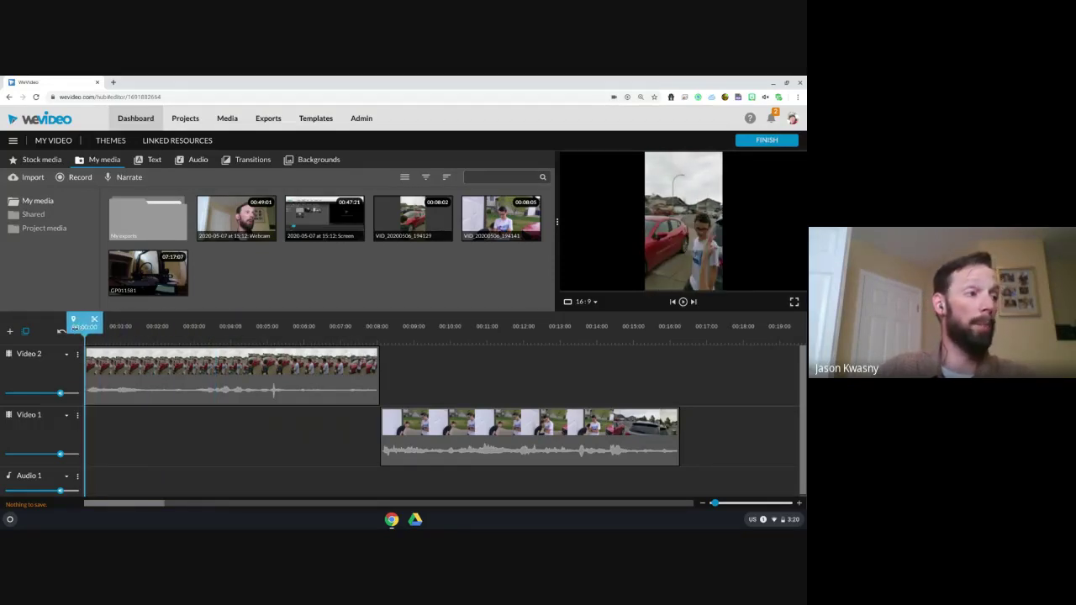
Add volume keyframes to the Video 2 clip that dip its opening audio to about 22%.
{"action": "left_click", "coordinate": [193, 375]}
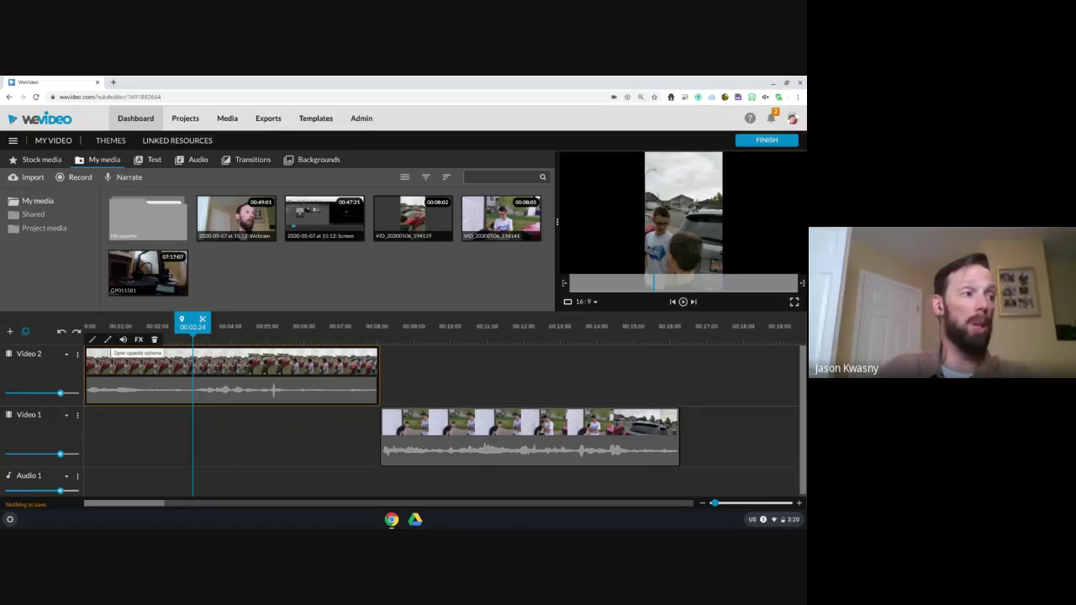
{"action": "left_click", "coordinate": [123, 340]}
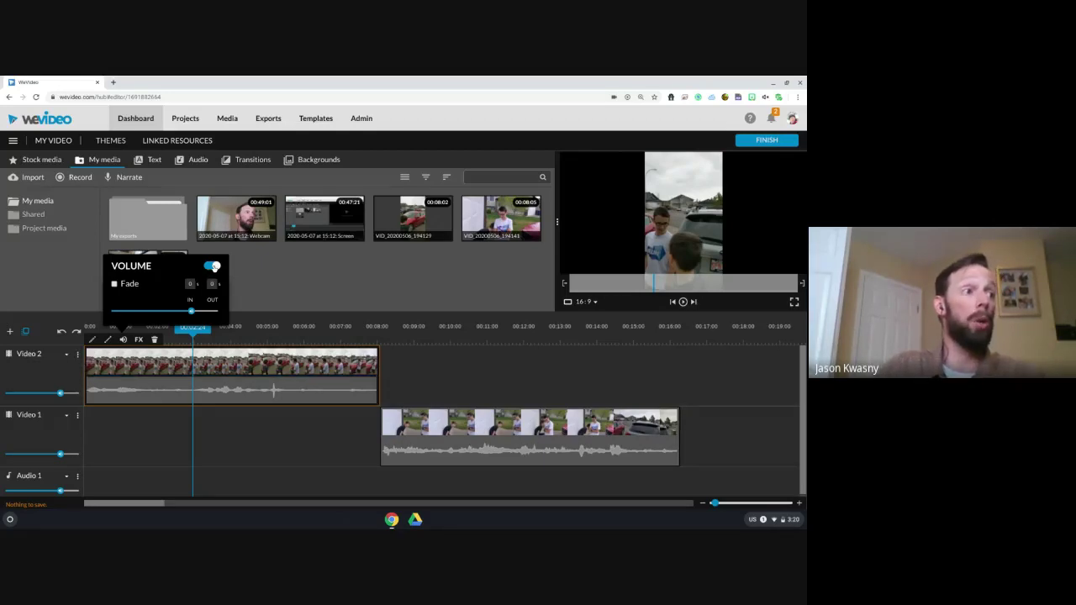
{"action": "left_click", "coordinate": [213, 266]}
{"action": "left_click", "coordinate": [213, 267]}
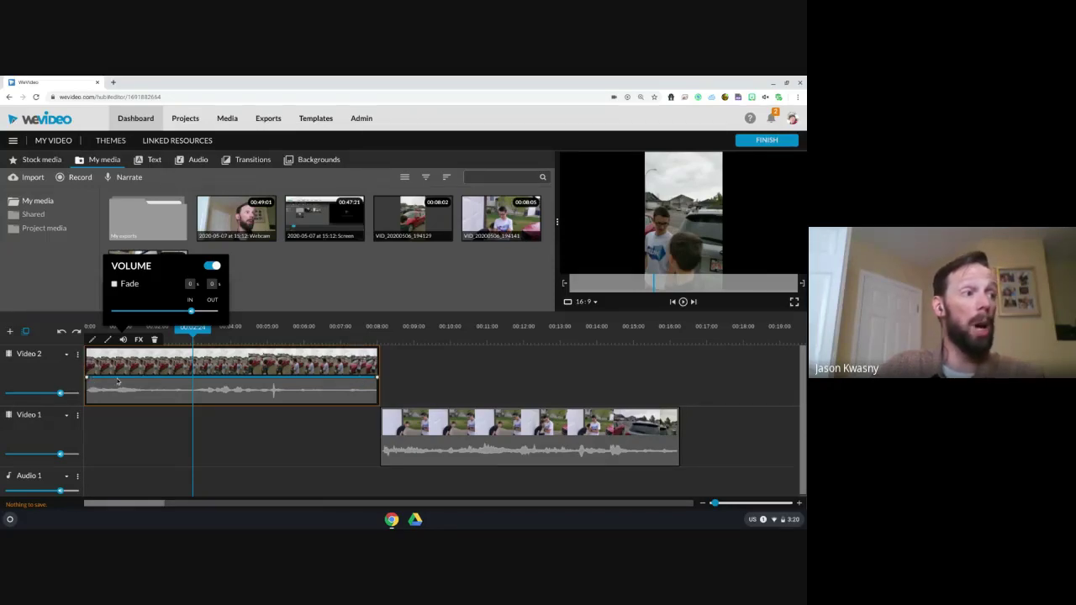
{"action": "left_click_drag", "start_coordinate": [114, 380], "coordinate": [140, 383]}
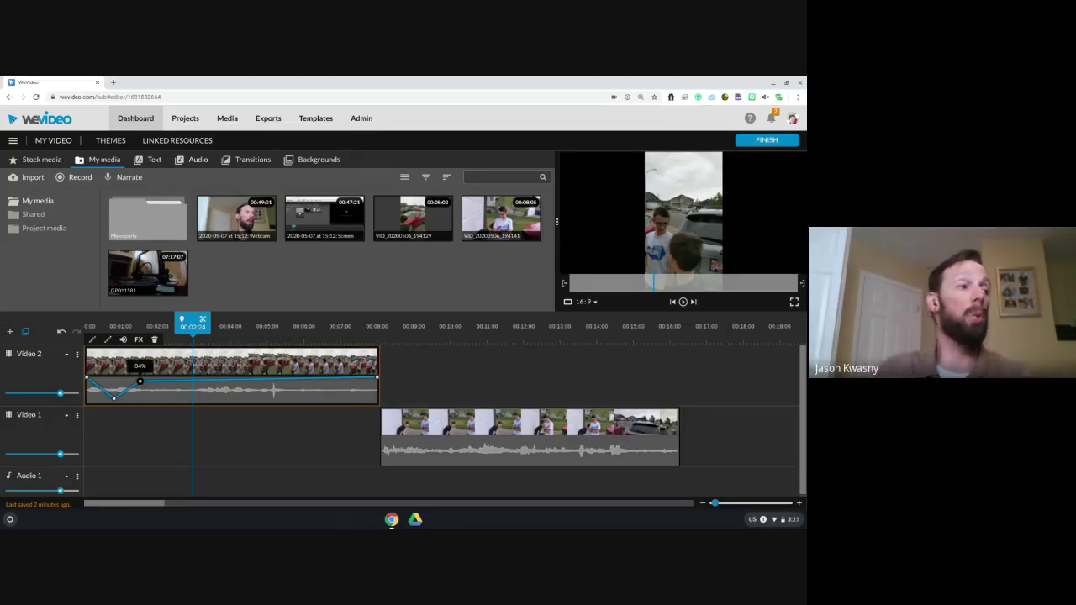
{"action": "mouse_move", "coordinate": [87, 380]}
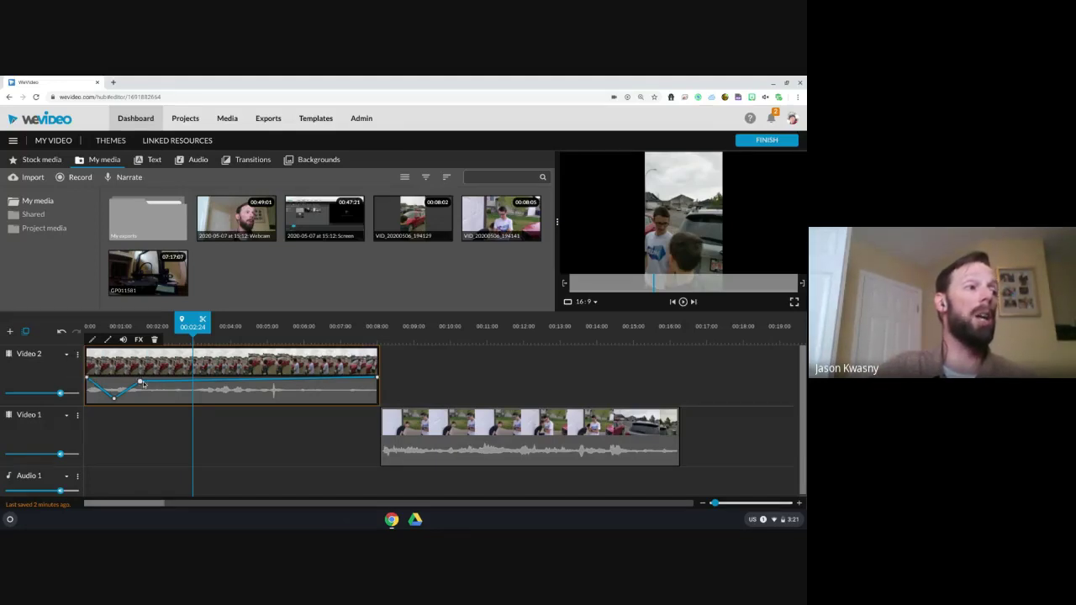
{"action": "left_click_drag", "start_coordinate": [141, 382], "coordinate": [215, 384]}
{"action": "left_click", "coordinate": [215, 385]}
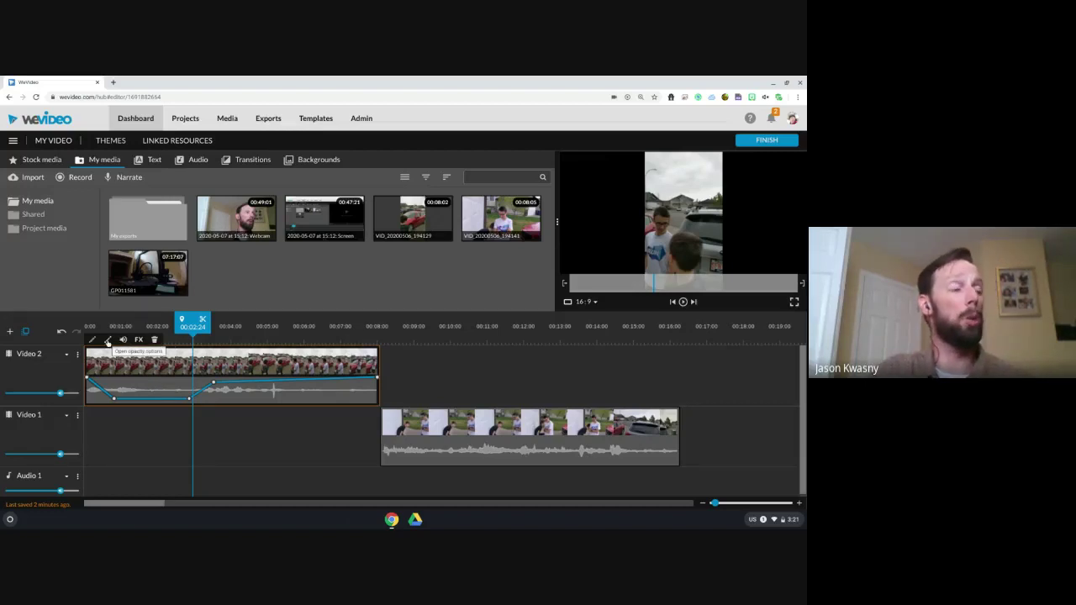
Add an opacity keyframe on the Video 2 clip, dip it, then restore full opacity.
{"action": "left_click", "coordinate": [107, 340]}
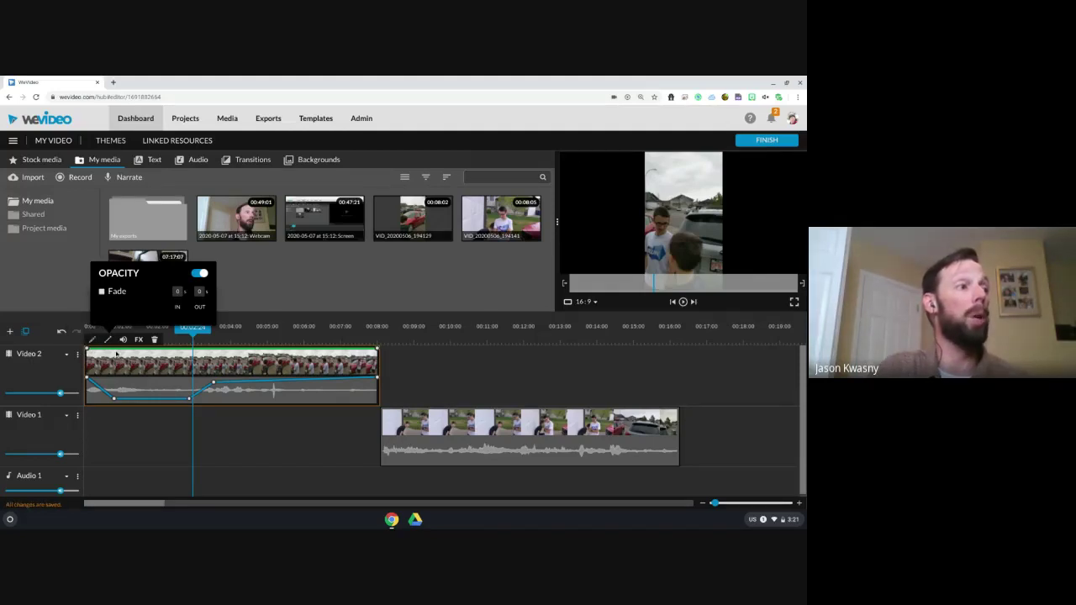
{"action": "left_click", "coordinate": [126, 353]}
{"action": "left_click_drag", "start_coordinate": [127, 353], "coordinate": [126, 385]}
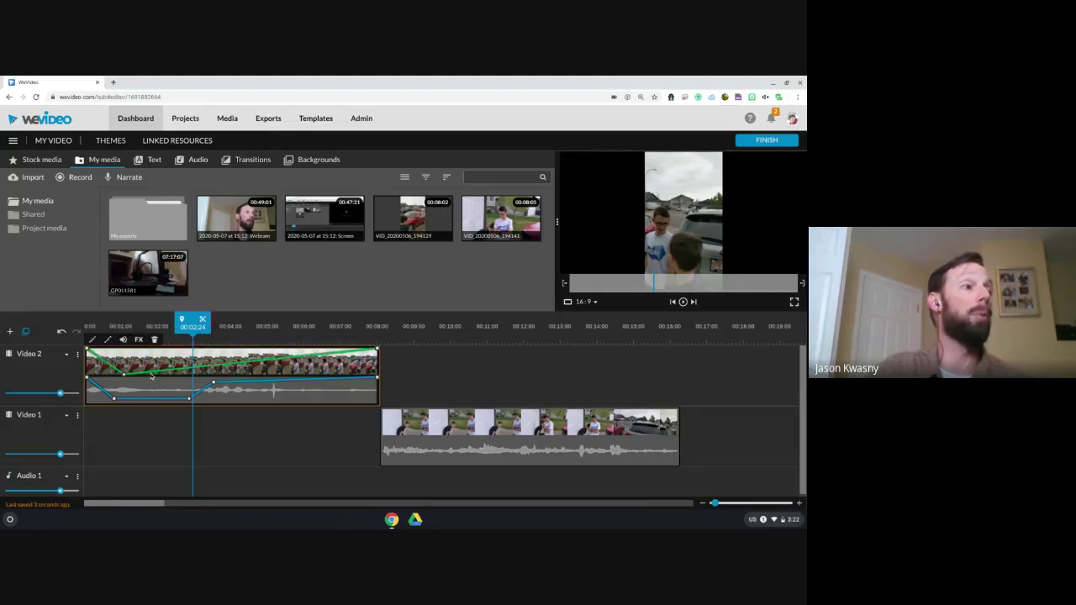
{"action": "left_click_drag", "start_coordinate": [152, 372], "coordinate": [150, 352]}
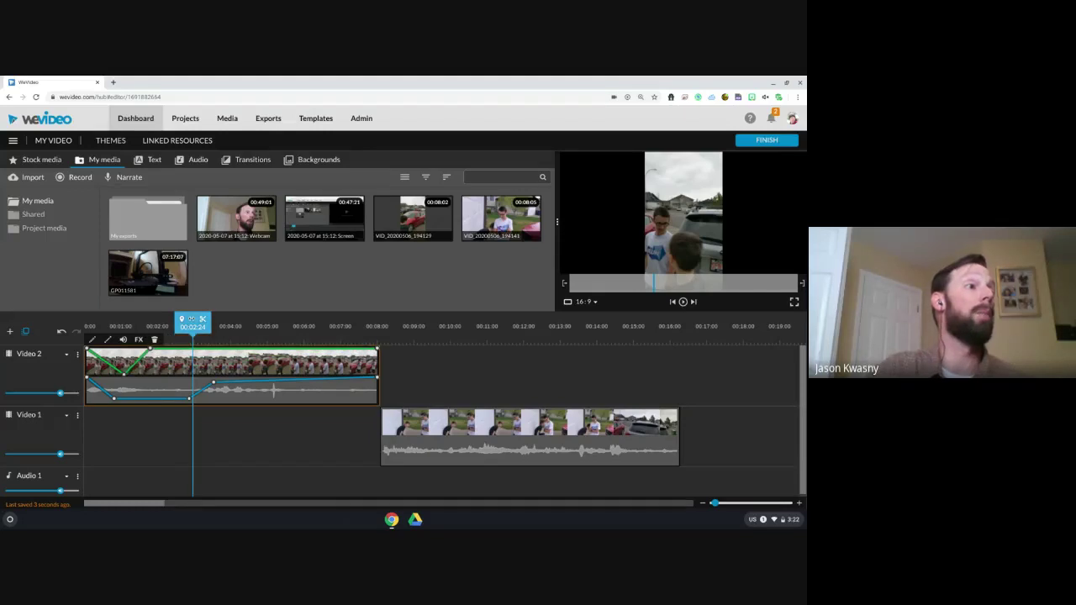
Enlarge the preview panel and play the edited clip from the start.
{"action": "left_click_drag", "start_coordinate": [192, 319], "coordinate": [88, 322]}
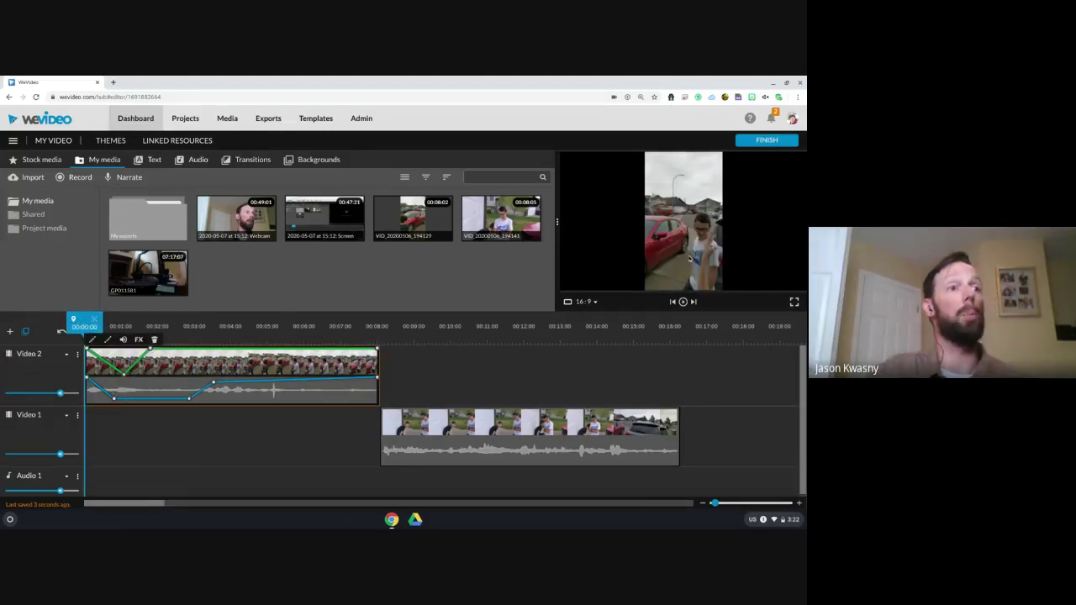
{"action": "left_click_drag", "start_coordinate": [557, 223], "coordinate": [371, 243]}
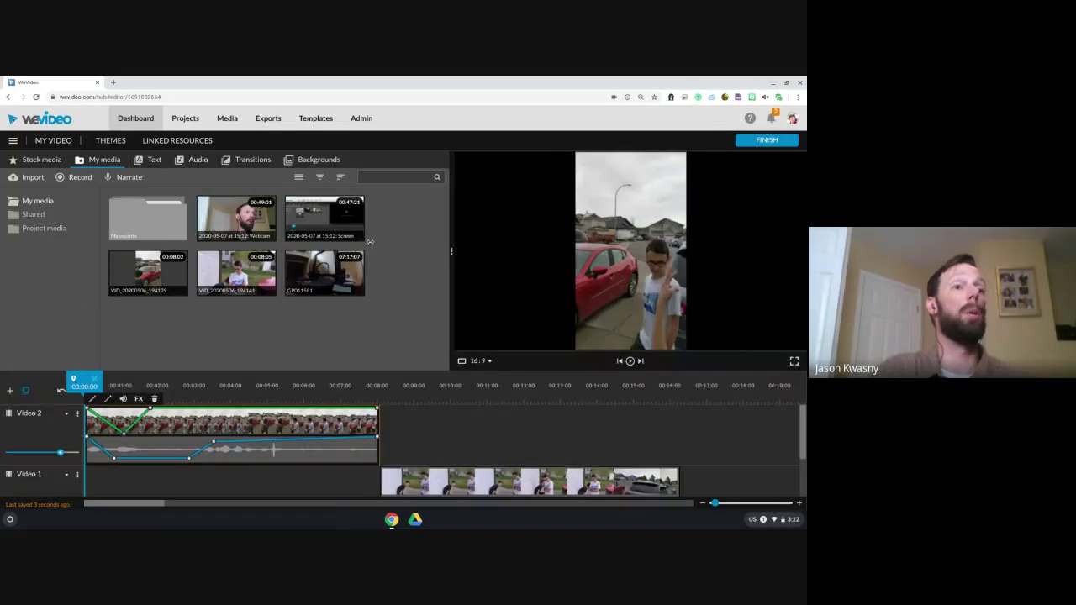
{"action": "left_click", "coordinate": [631, 361]}
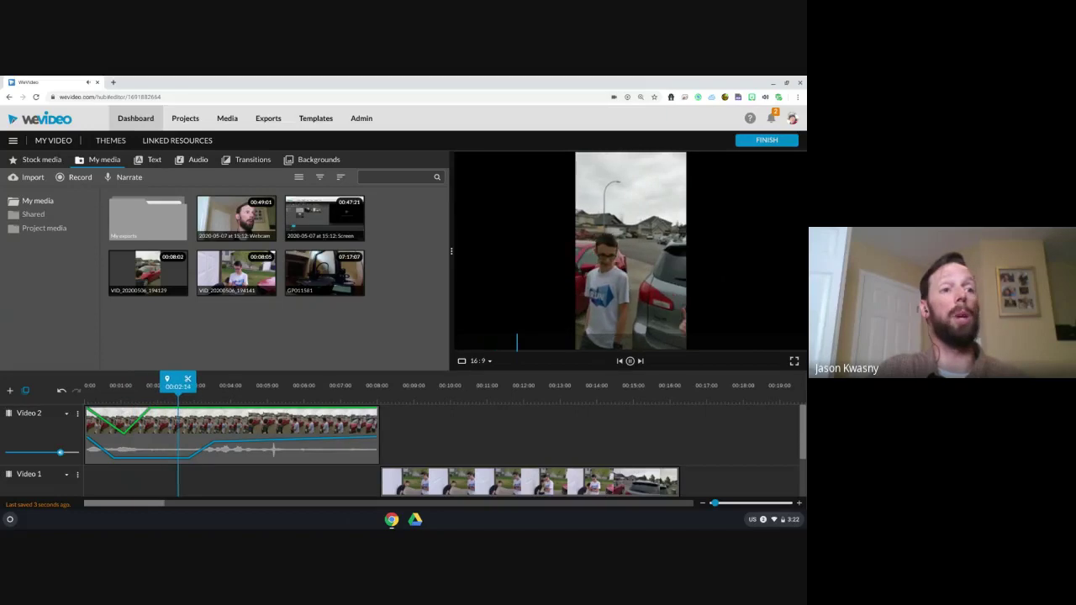
{"action": "left_click", "coordinate": [630, 362]}
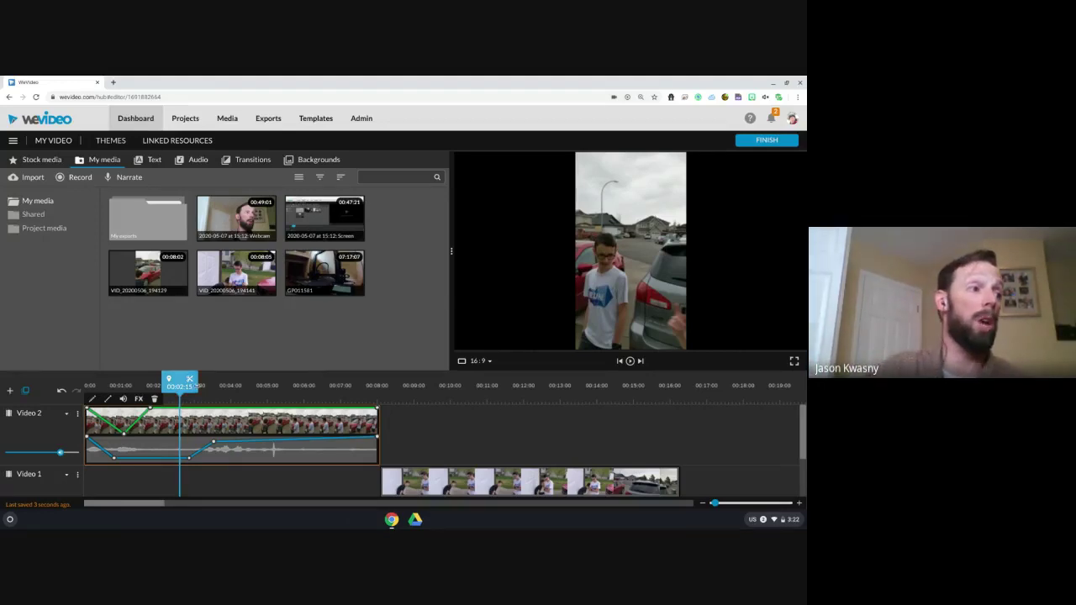
{"action": "left_click_drag", "start_coordinate": [179, 380], "coordinate": [84, 380]}
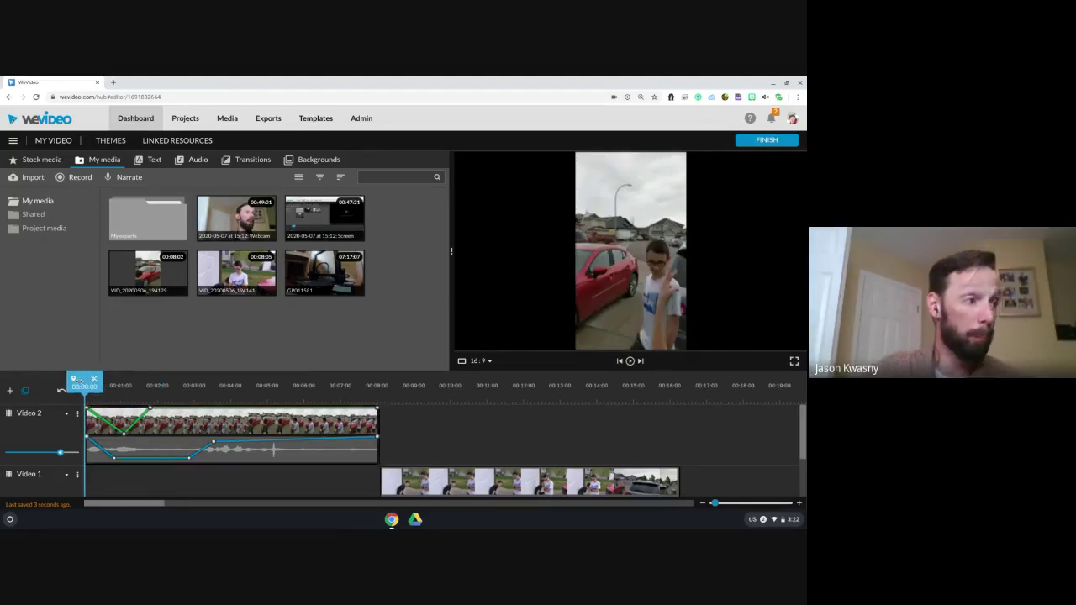
Raise the Video 2 clip's opacity keyframe back to full and open the effects gallery.
{"action": "left_click", "coordinate": [126, 430]}
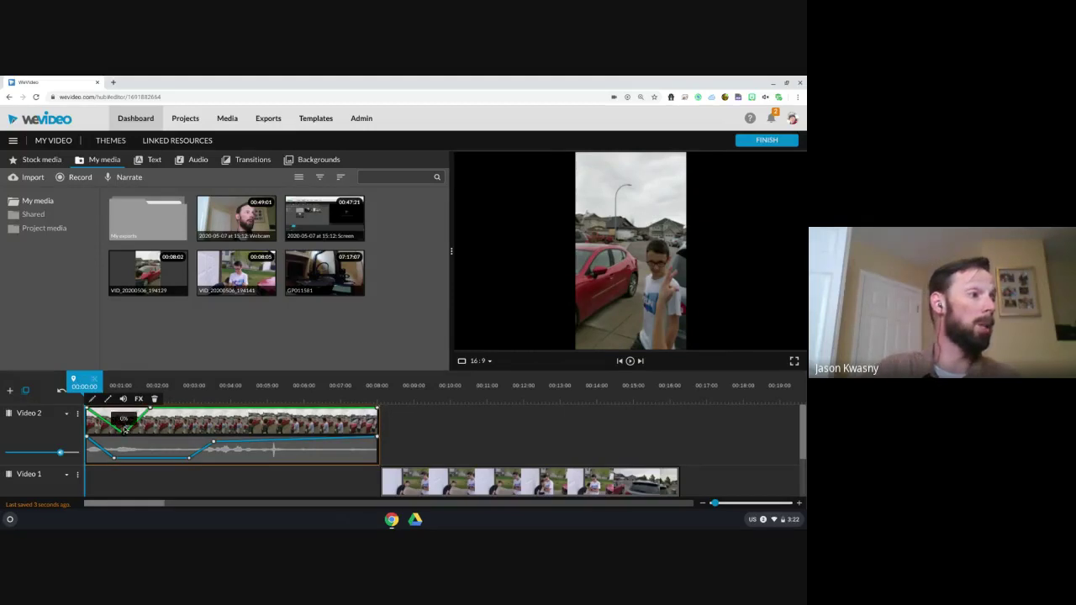
{"action": "mouse_move", "coordinate": [124, 431]}
{"action": "left_click_drag", "start_coordinate": [124, 430], "coordinate": [120, 401]}
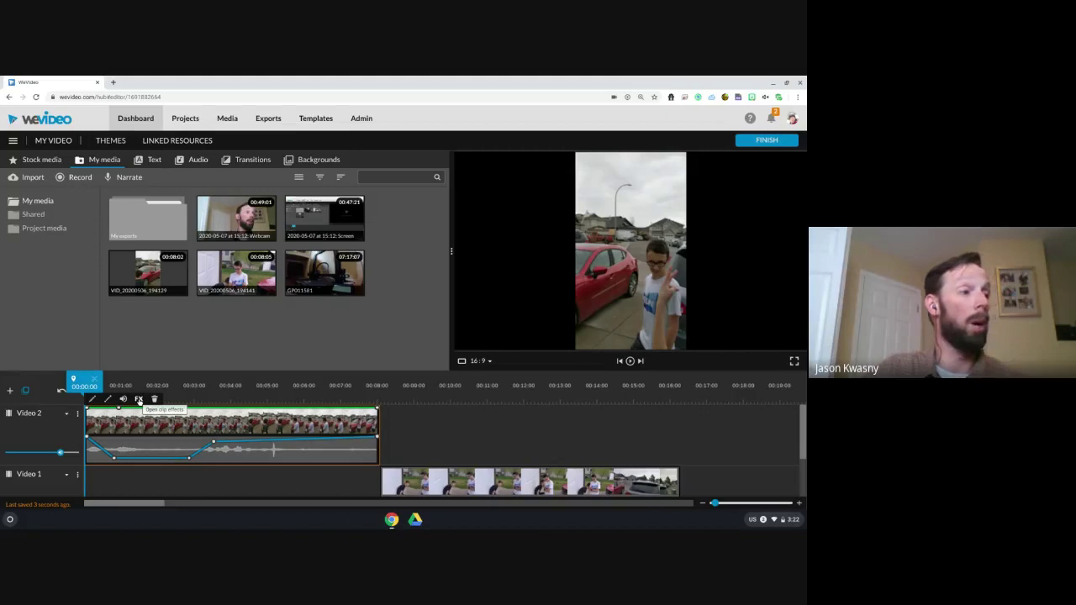
{"action": "left_click", "coordinate": [139, 400]}
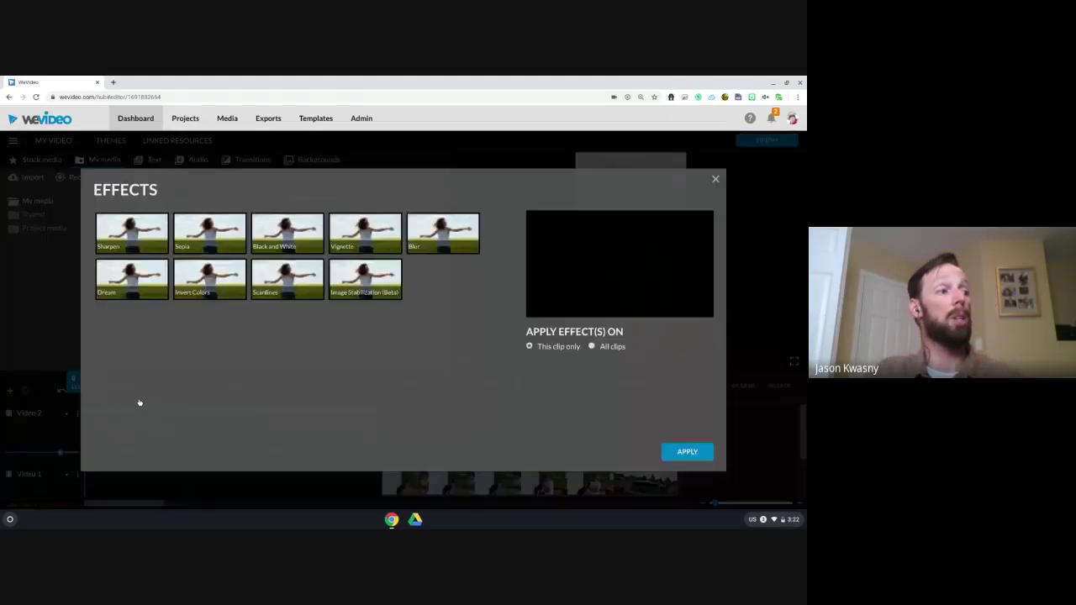
Apply the Black and White effect to this clip only and play it to check.
{"action": "left_click", "coordinate": [714, 180]}
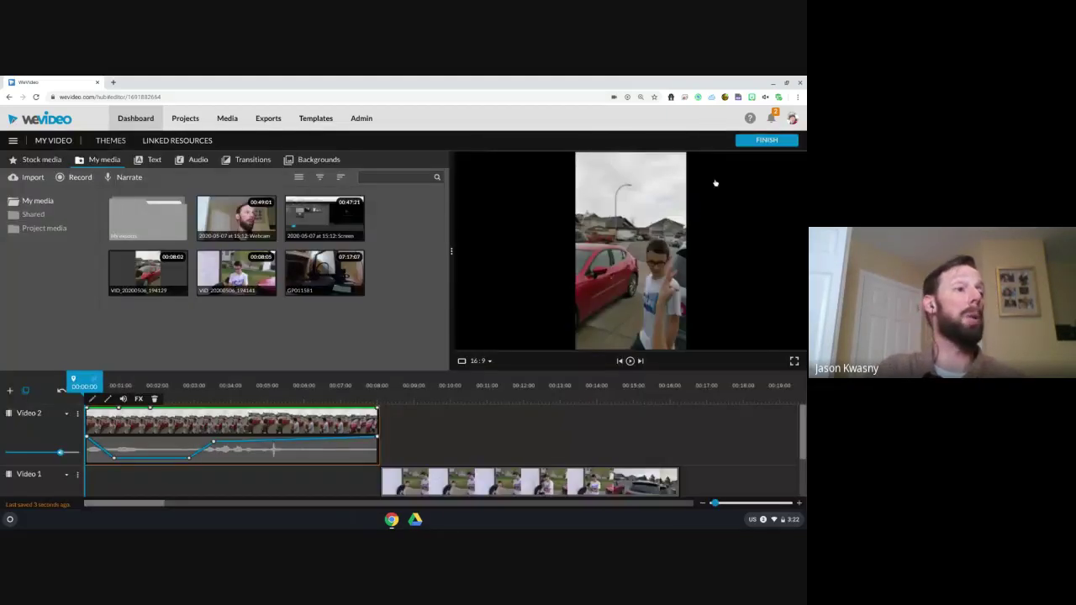
{"action": "left_click", "coordinate": [139, 400]}
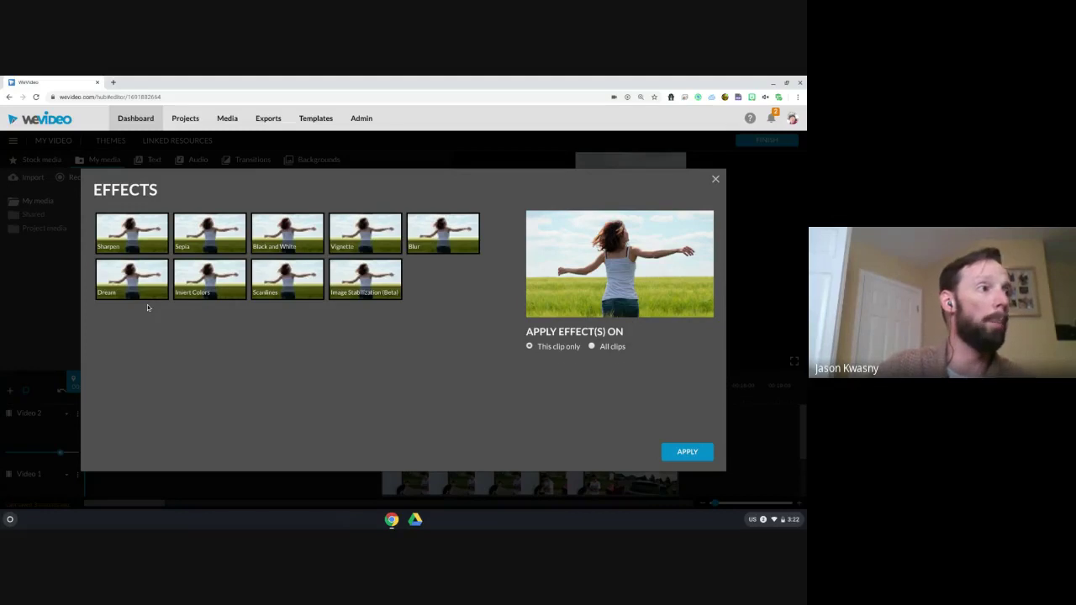
{"action": "left_click", "coordinate": [286, 234]}
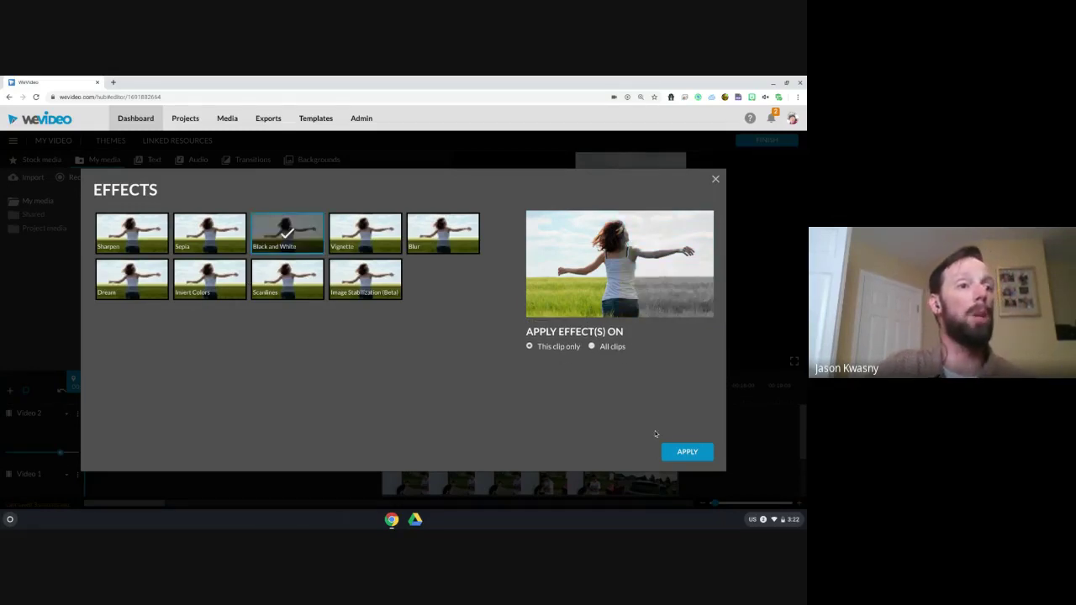
{"action": "left_click", "coordinate": [706, 451]}
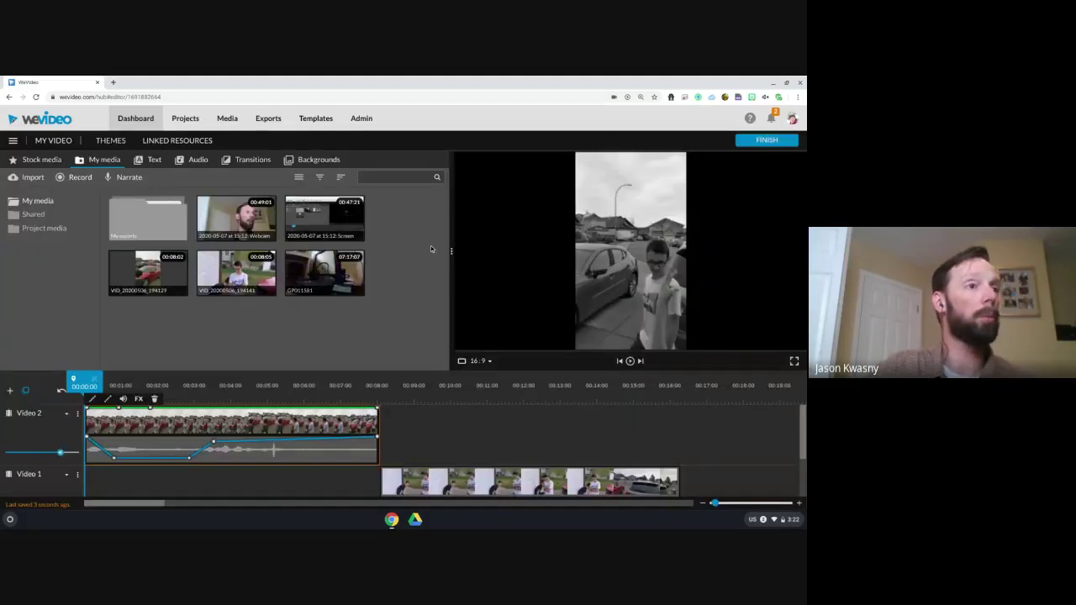
{"action": "left_click", "coordinate": [631, 360]}
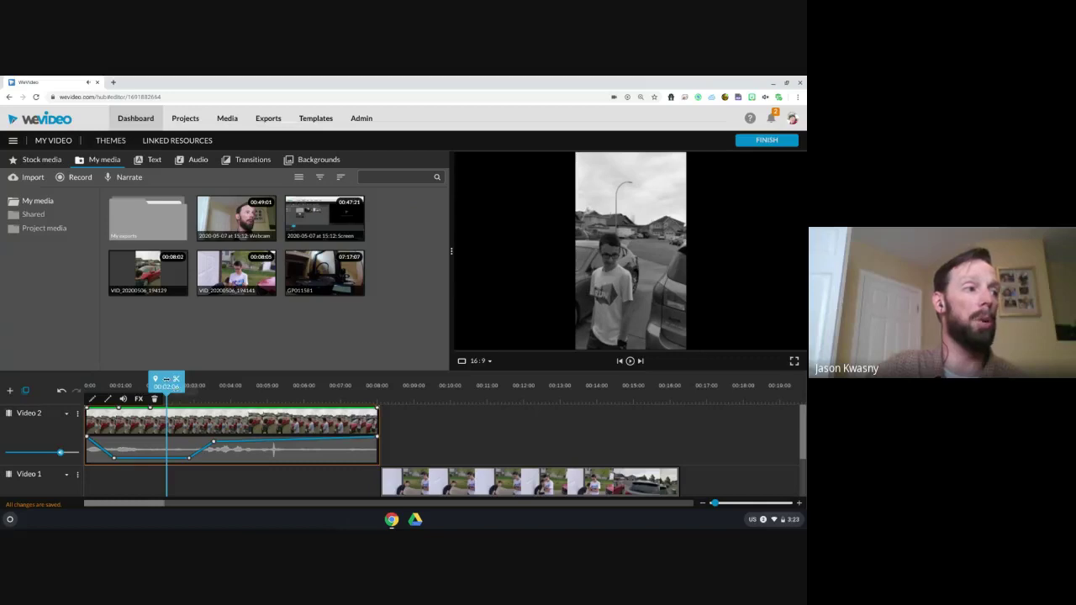
Add the Sepia effect alongside Black and White on the Video 2 clip and preview it.
{"action": "left_click_drag", "start_coordinate": [167, 379], "coordinate": [84, 381]}
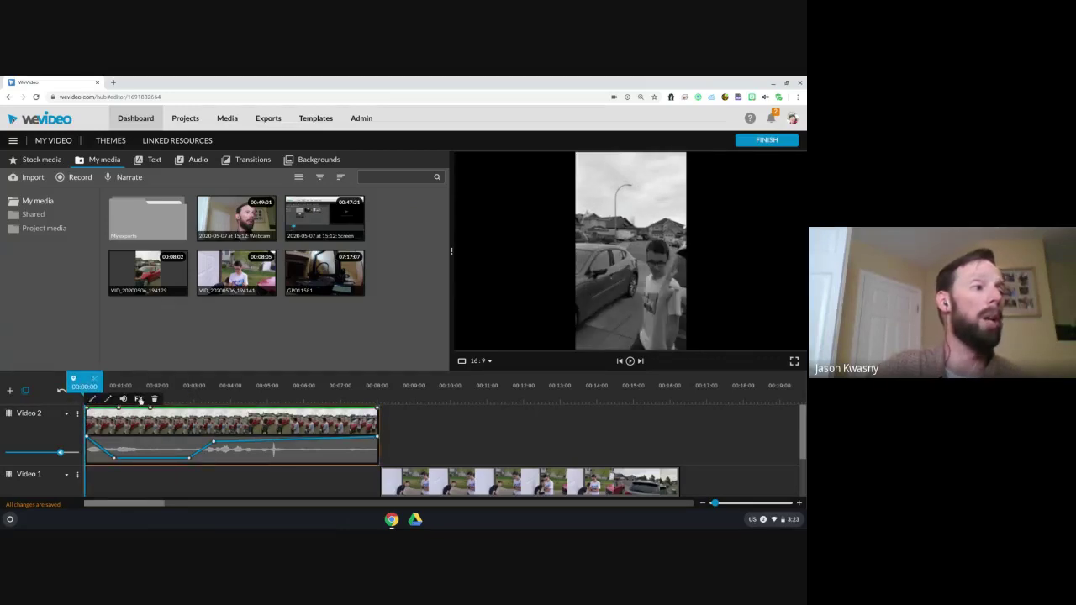
{"action": "left_click", "coordinate": [139, 400]}
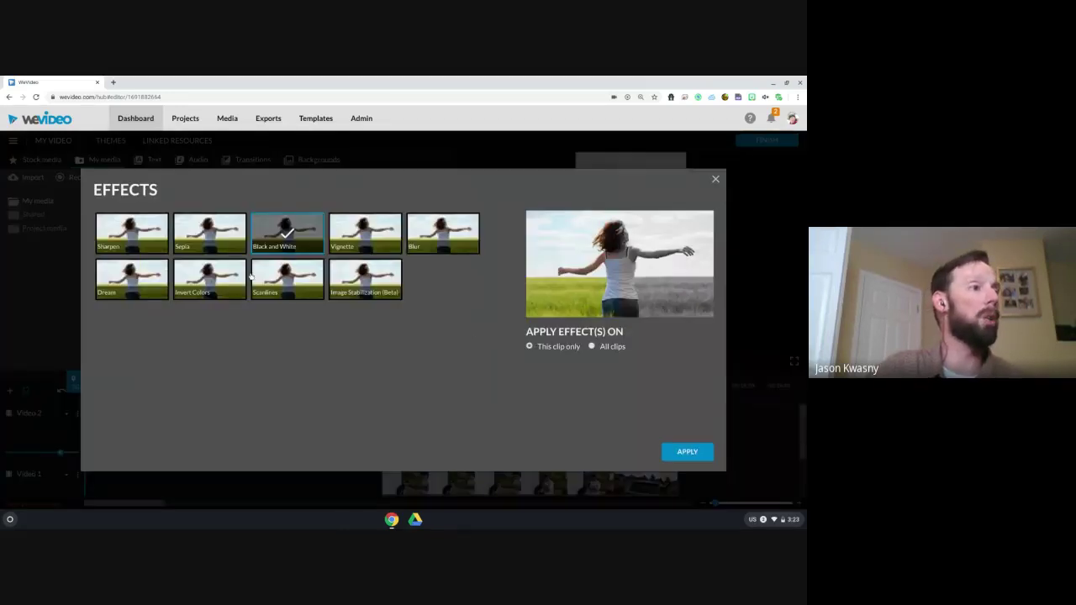
{"action": "left_click", "coordinate": [212, 240]}
{"action": "left_click", "coordinate": [686, 454]}
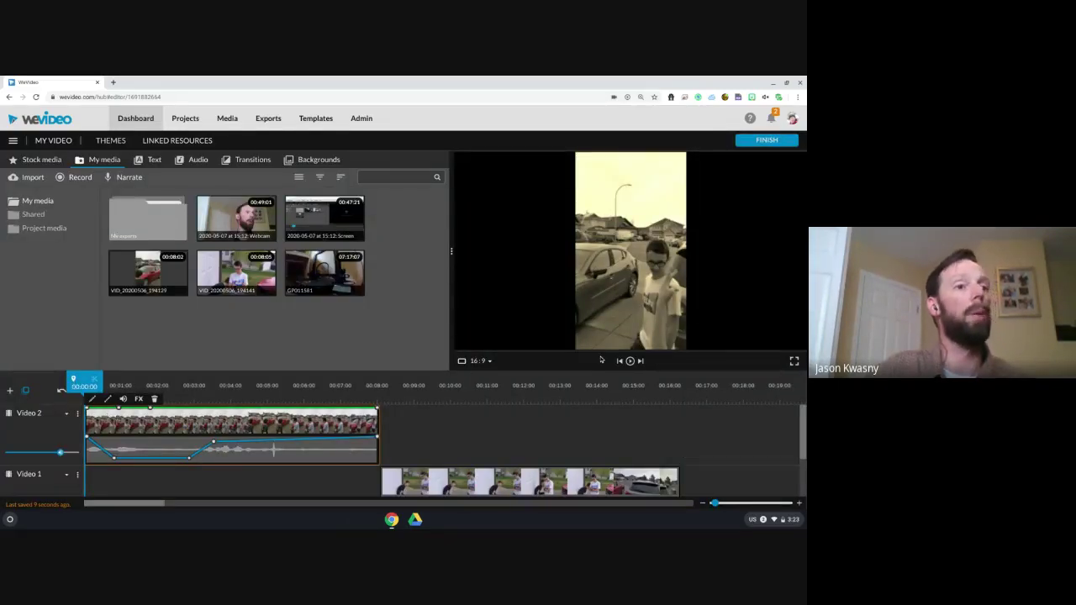
{"action": "left_click", "coordinate": [630, 361]}
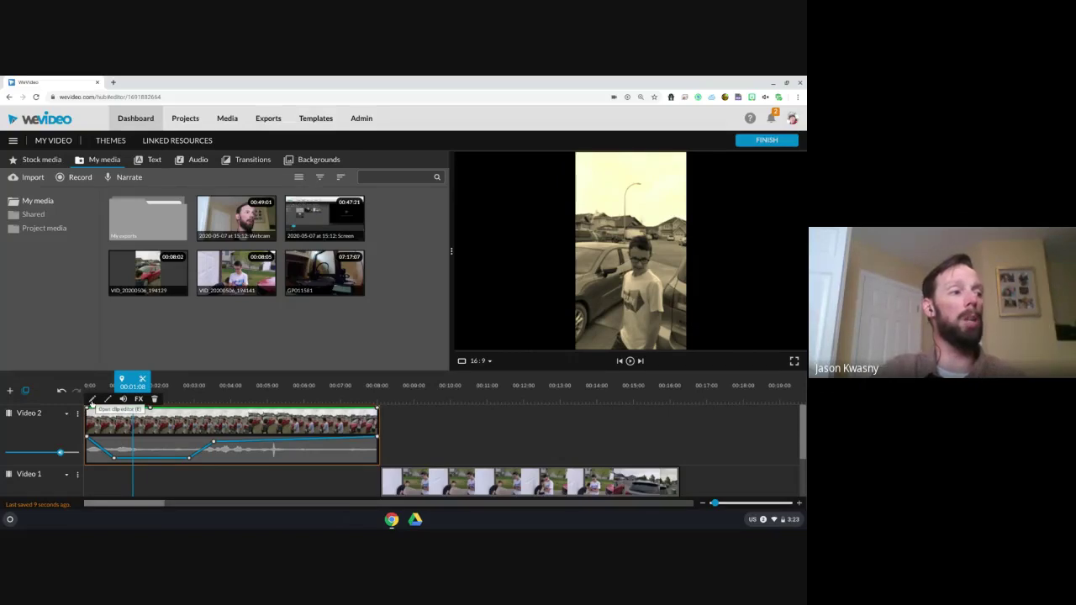
Open the Video 1 clip's editor and add a caption in Lower Third style.
{"action": "left_click", "coordinate": [92, 401]}
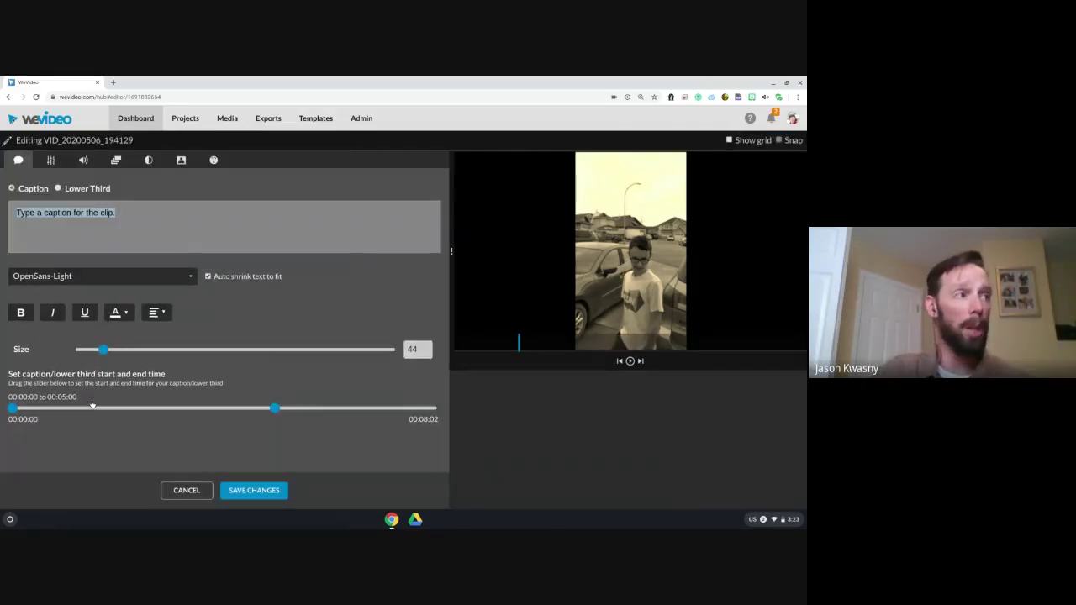
{"action": "left_click", "coordinate": [187, 490]}
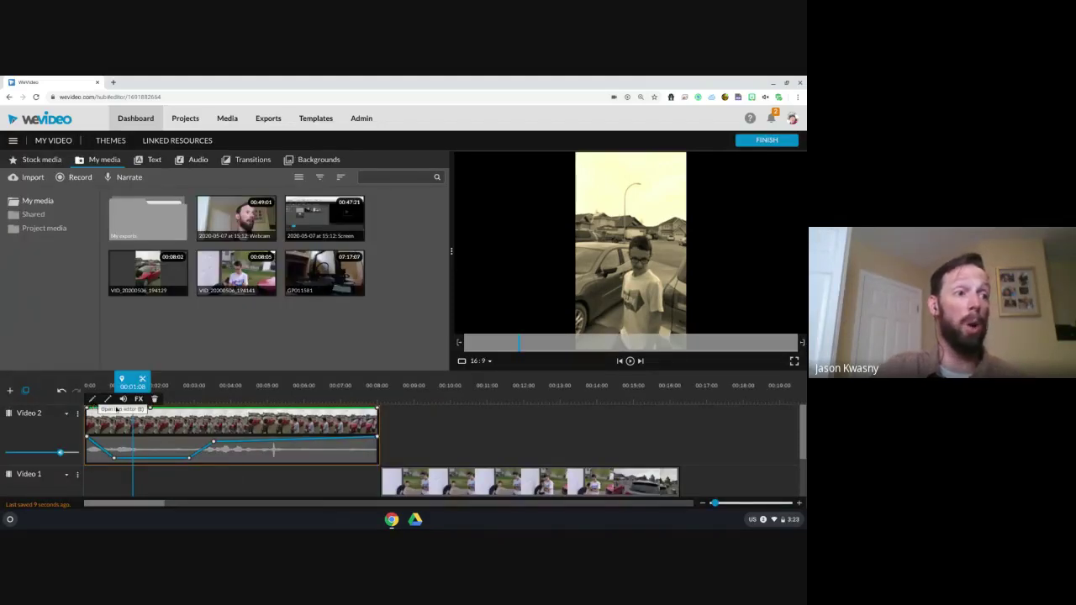
{"action": "double_click", "coordinate": [456, 475]}
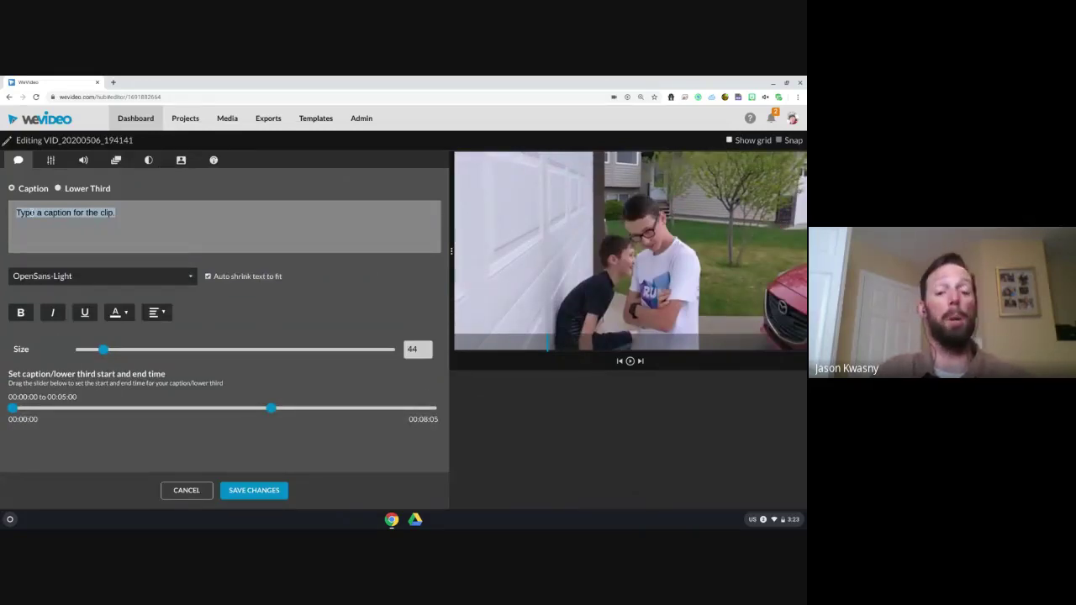
{"action": "type", "text": "Caption"}
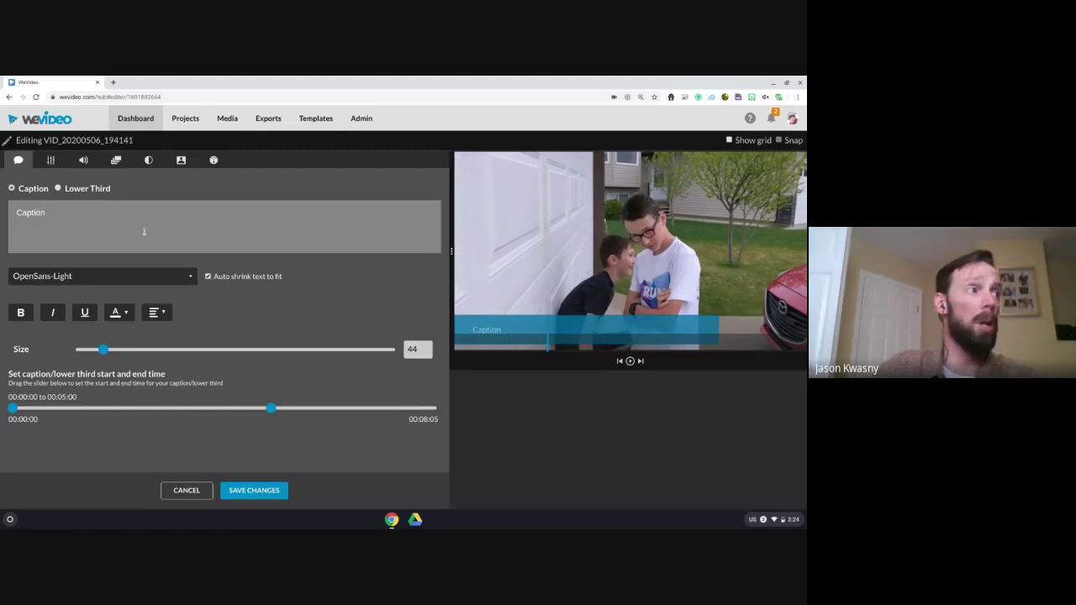
{"action": "left_click", "coordinate": [60, 192]}
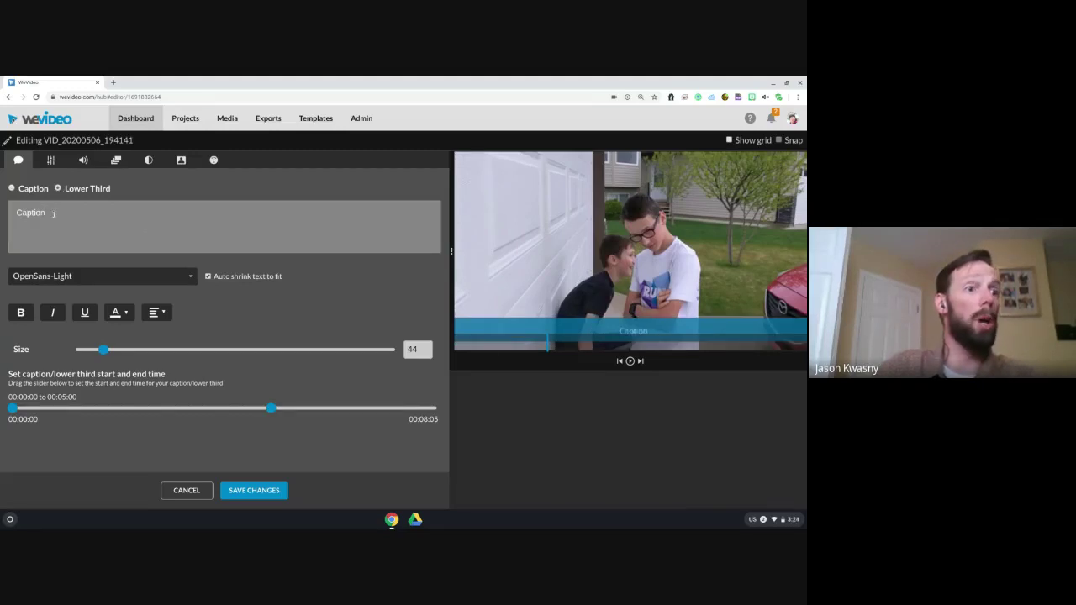
Replace the caption with a person's name above 'Local Fool', as a regular caption.
{"action": "left_click_drag", "start_coordinate": [53, 215], "coordinate": [1, 209]}
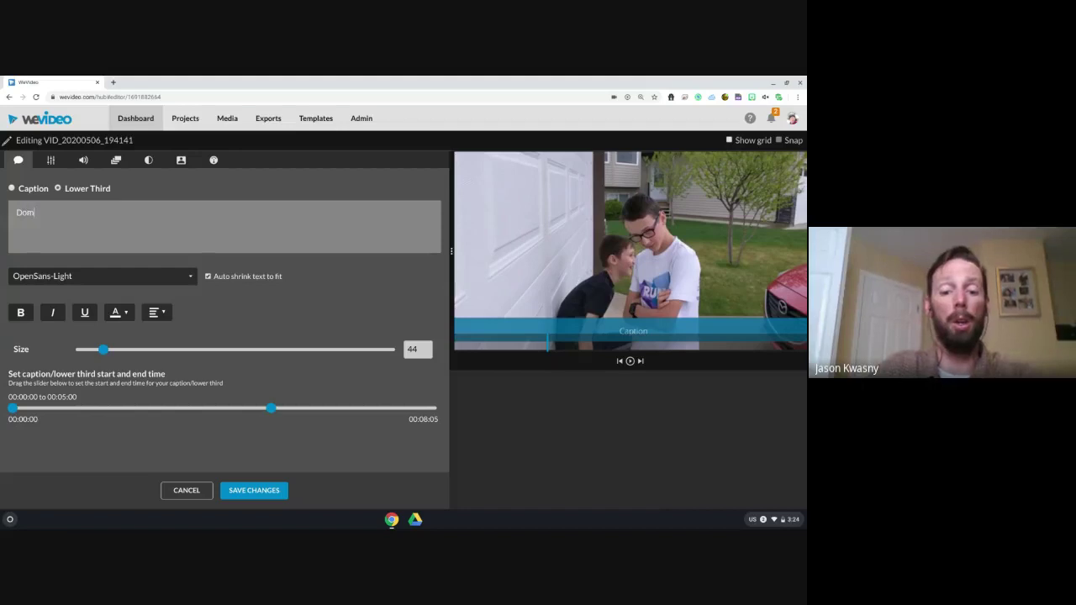
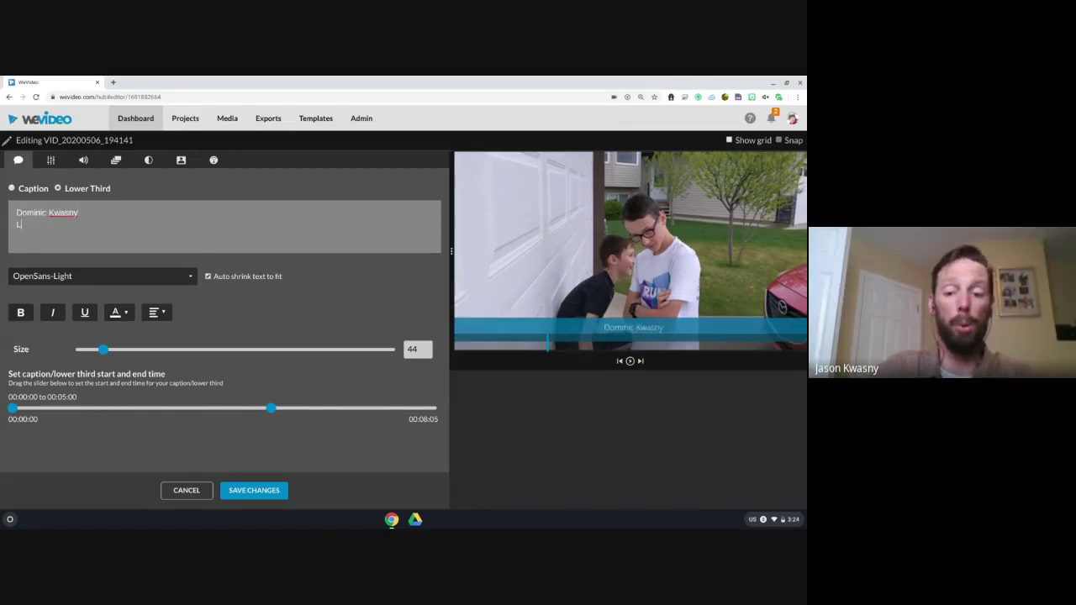
{"action": "key", "text": "Return"}
{"action": "type", "text": "Local Fool"}
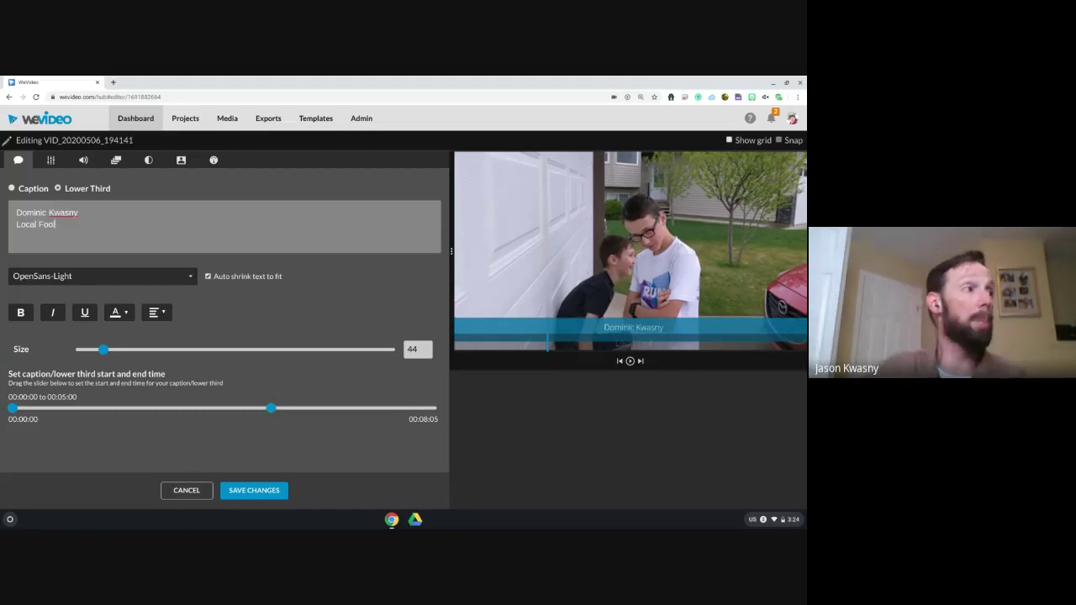
{"action": "left_click", "coordinate": [11, 188]}
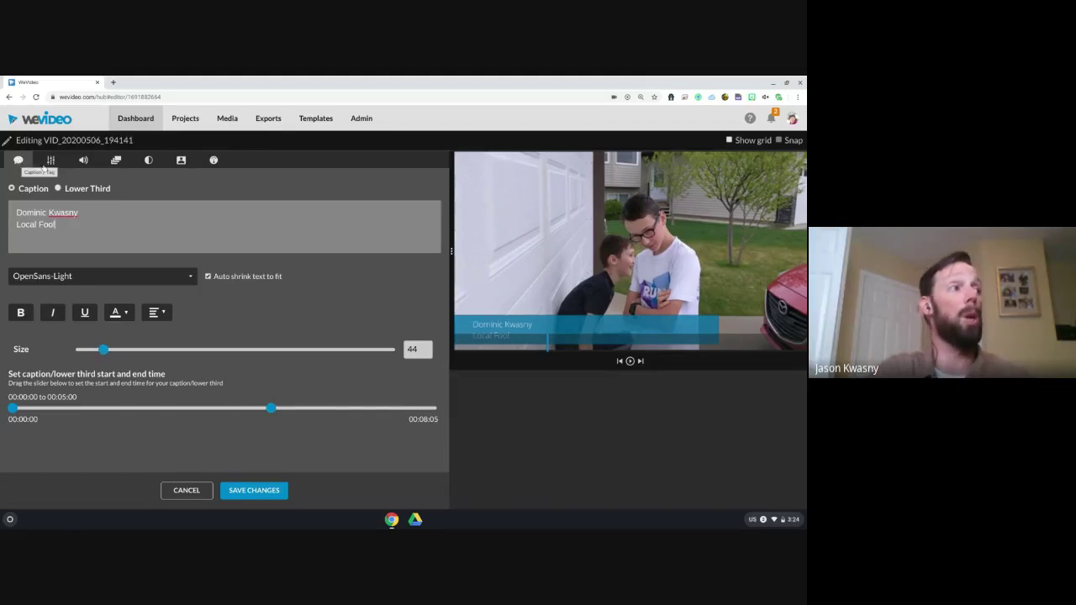
{"action": "left_click", "coordinate": [51, 161]}
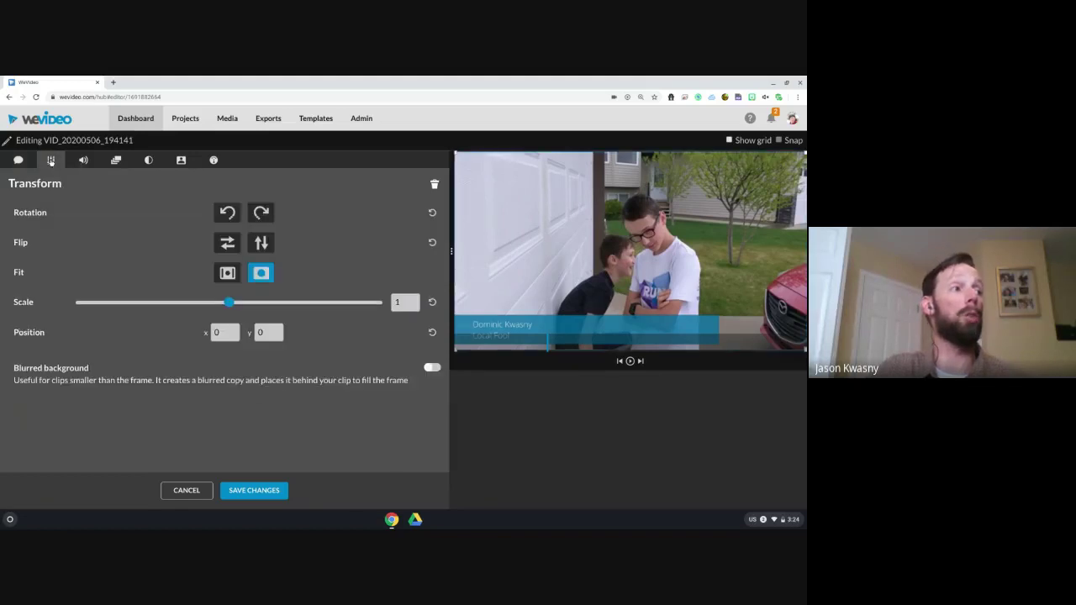
{"action": "left_click", "coordinate": [260, 215]}
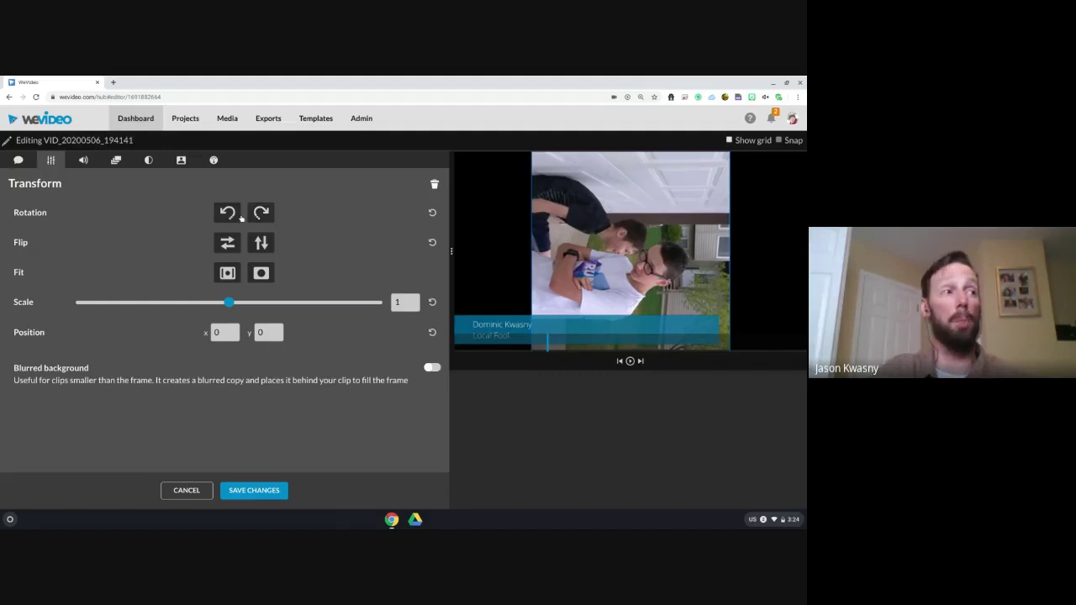
{"action": "left_click", "coordinate": [228, 213]}
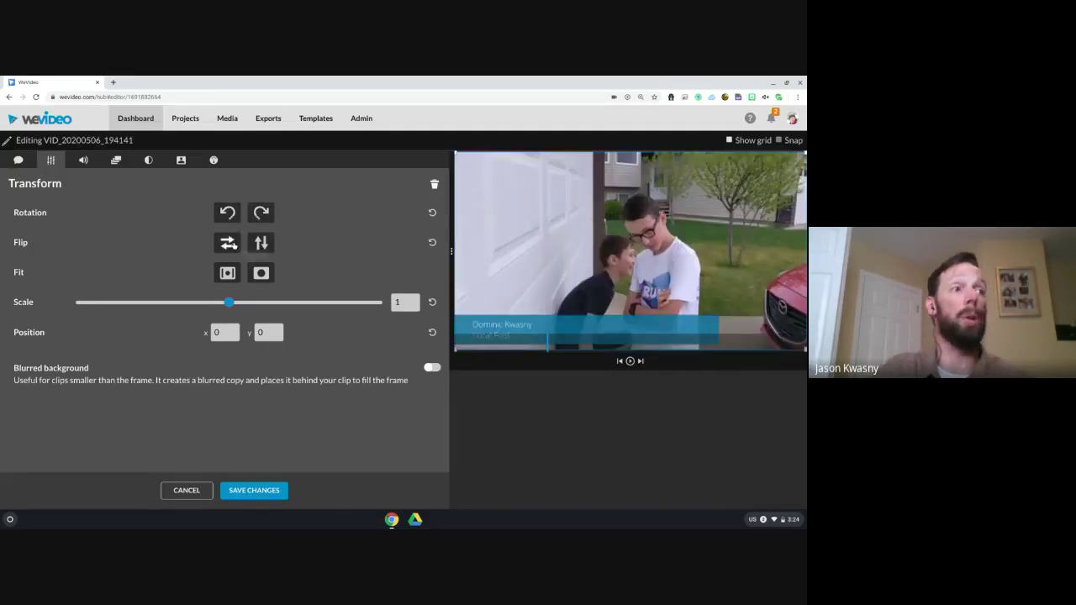
{"action": "left_click", "coordinate": [228, 243]}
{"action": "left_click", "coordinate": [228, 243]}
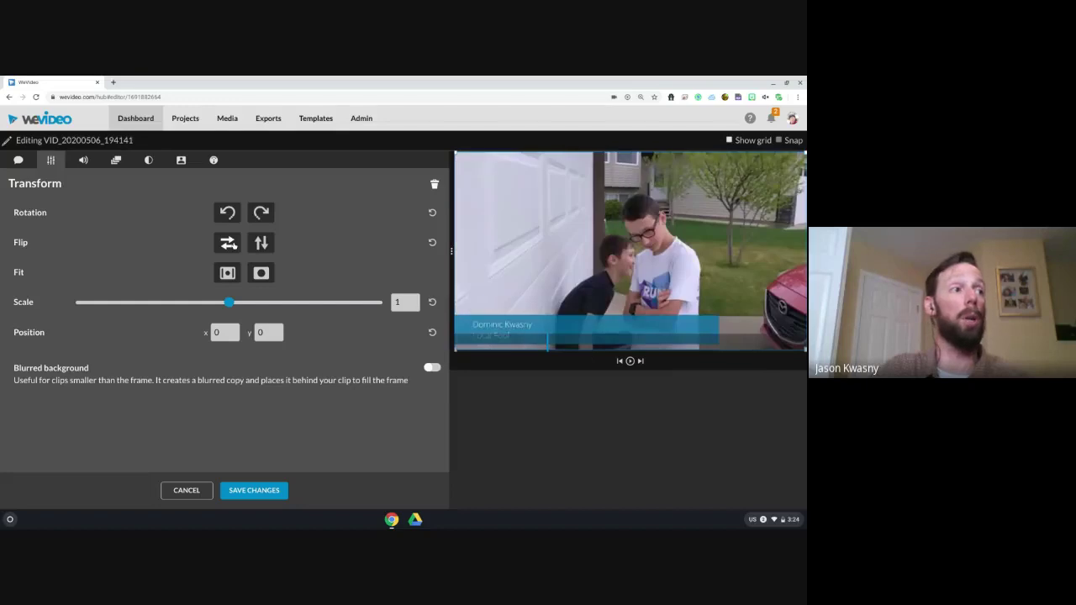
{"action": "left_click", "coordinate": [261, 243]}
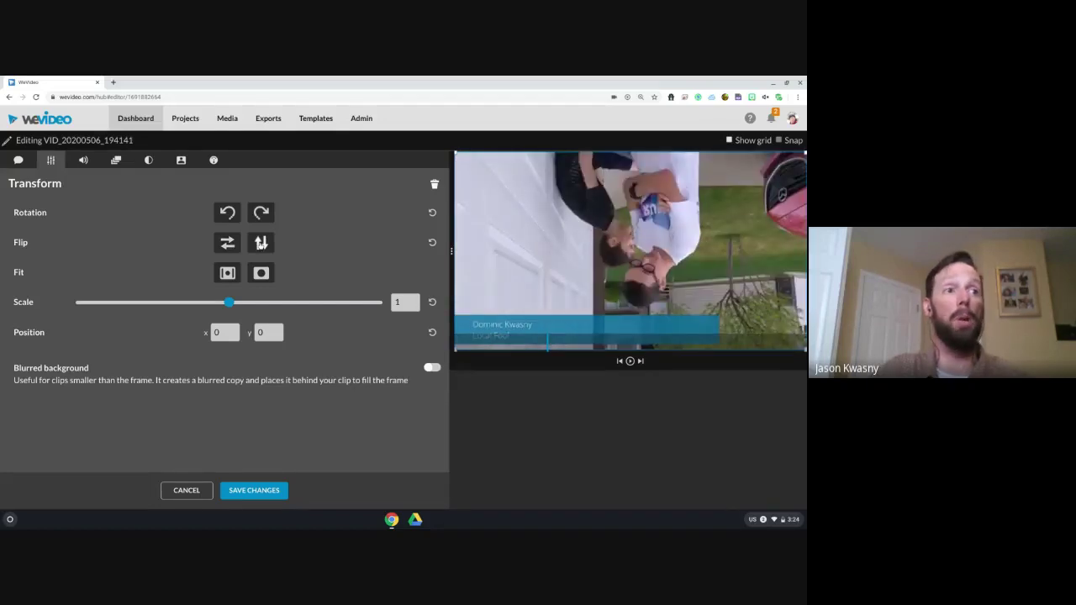
{"action": "left_click", "coordinate": [262, 243]}
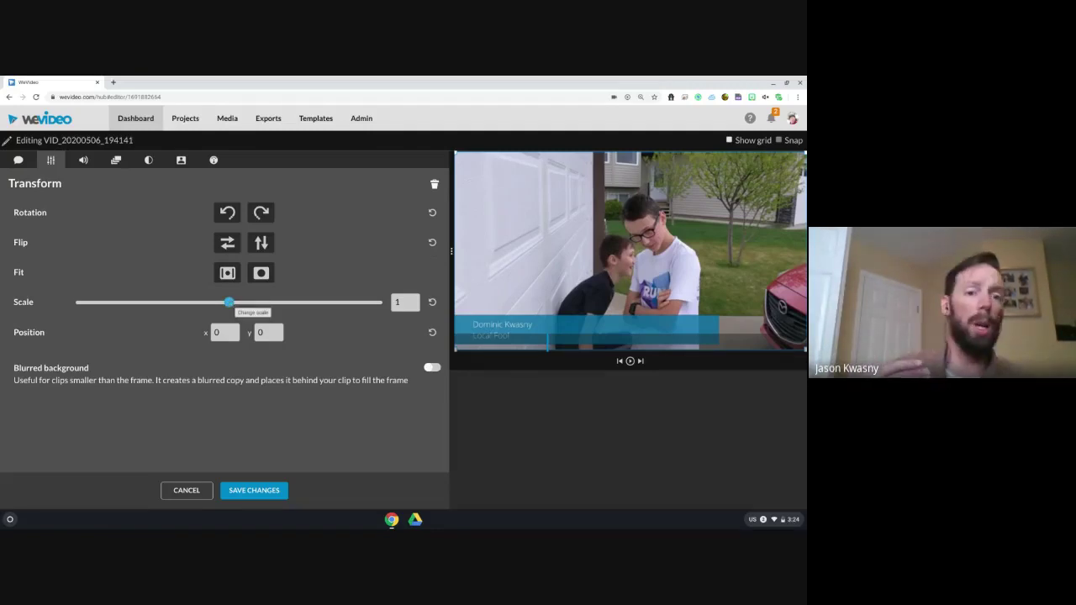
Shrink the Video 1 clip to scale 0.21 and place it as an inset at the bottom-right.
{"action": "left_click_drag", "start_coordinate": [229, 303], "coordinate": [131, 301]}
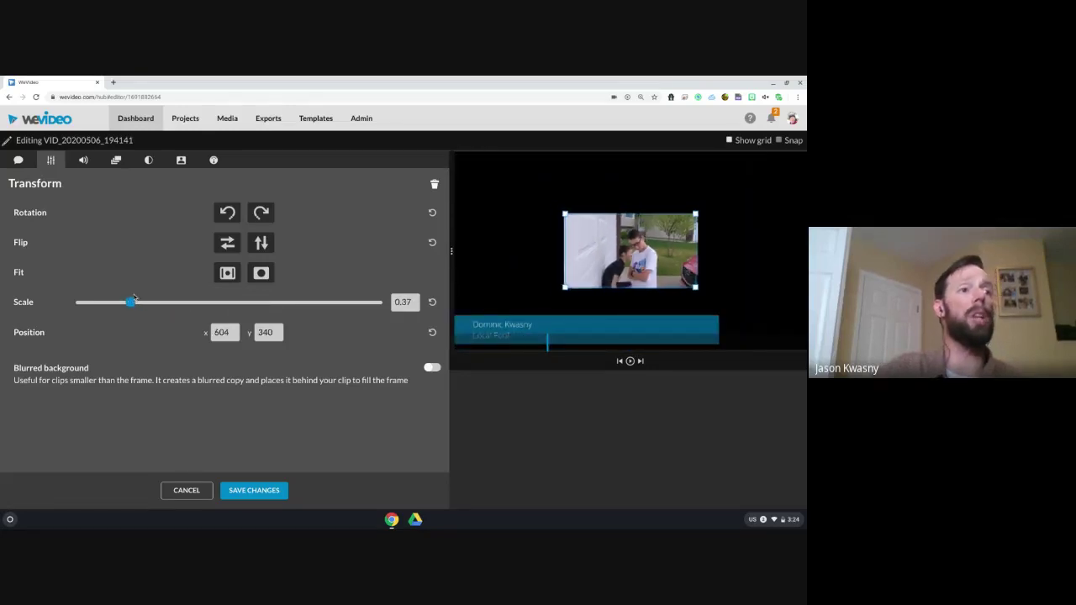
{"action": "right_click", "coordinate": [618, 255]}
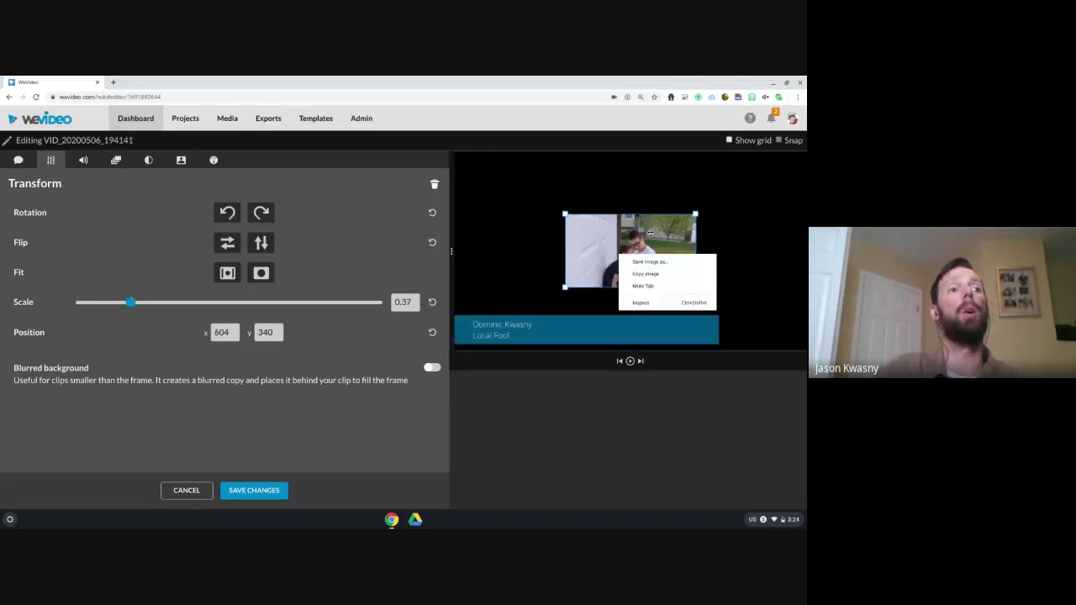
{"action": "left_click", "coordinate": [506, 193]}
{"action": "left_click_drag", "start_coordinate": [606, 246], "coordinate": [750, 182]}
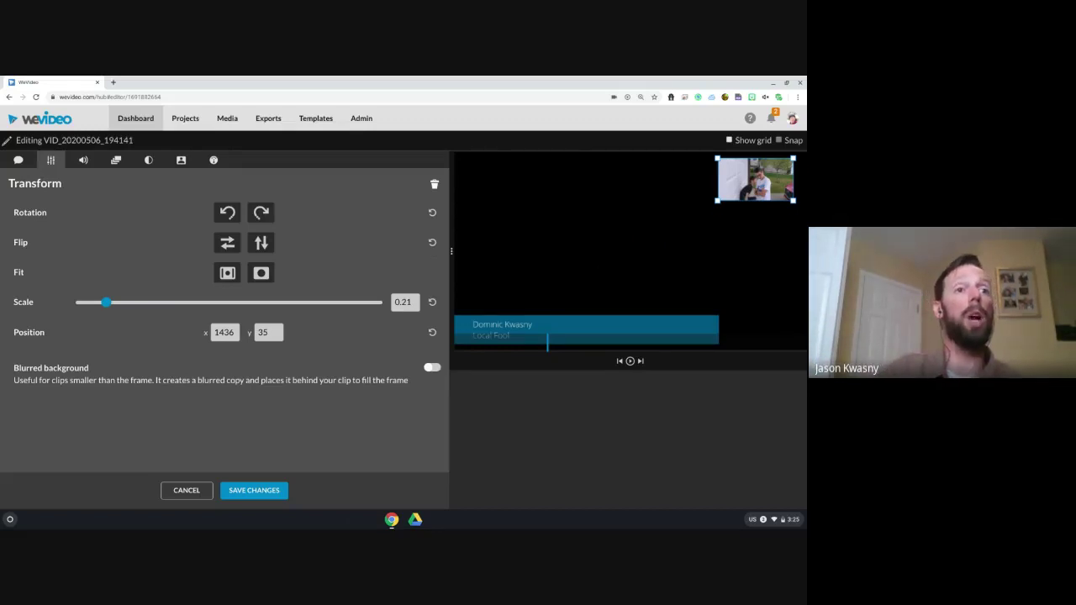
{"action": "left_click_drag", "start_coordinate": [748, 181], "coordinate": [753, 326]}
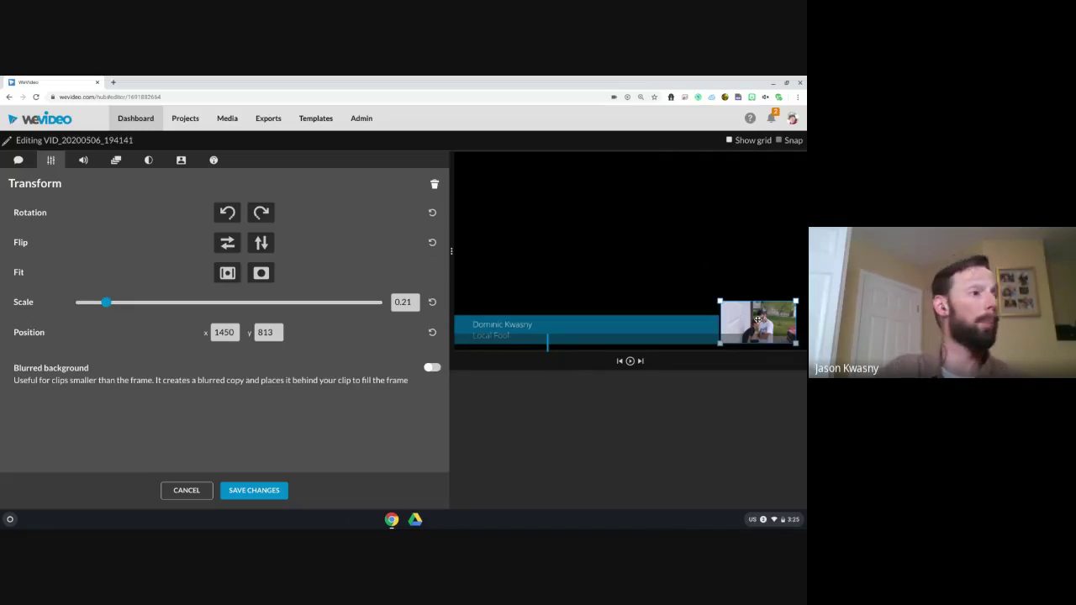
Discard the inset resizing, then turn on Blurred background for the vertical Video 2 clip and preview it.
{"action": "left_click", "coordinate": [179, 497]}
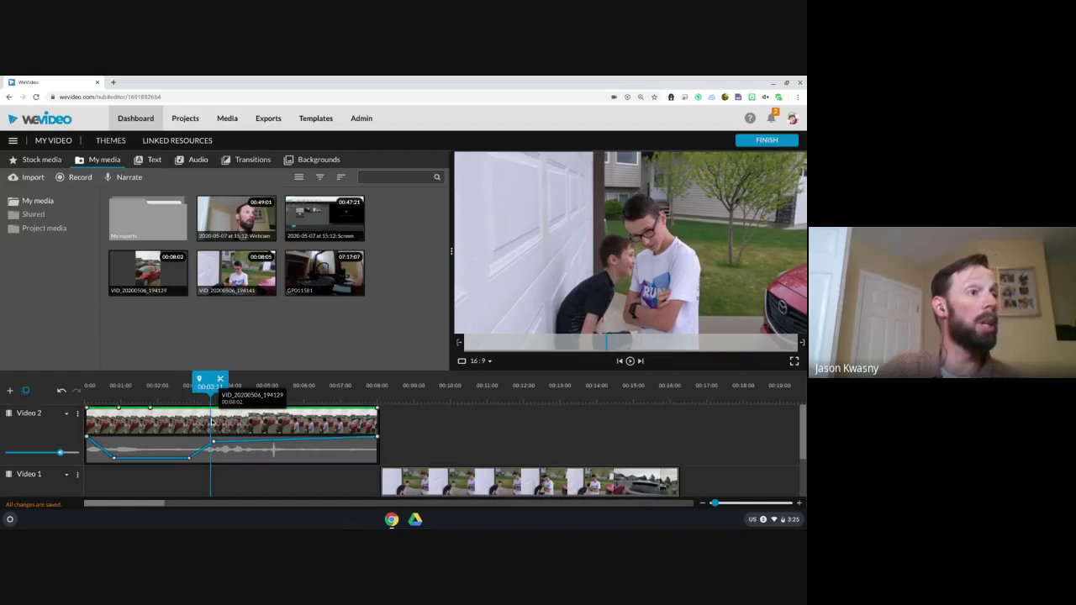
{"action": "double_click", "coordinate": [211, 418]}
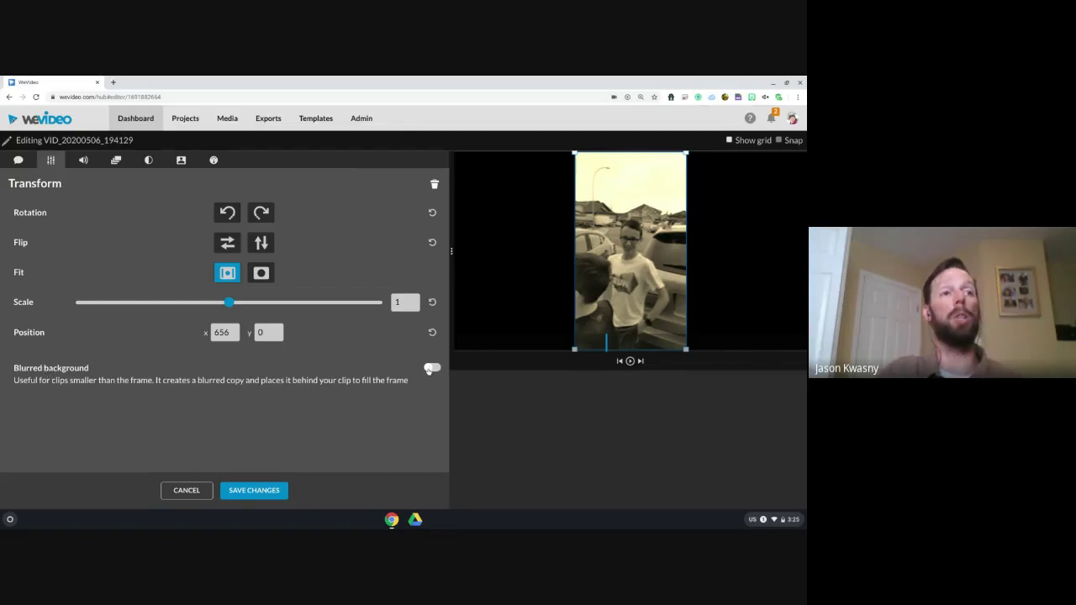
{"action": "left_click", "coordinate": [431, 368]}
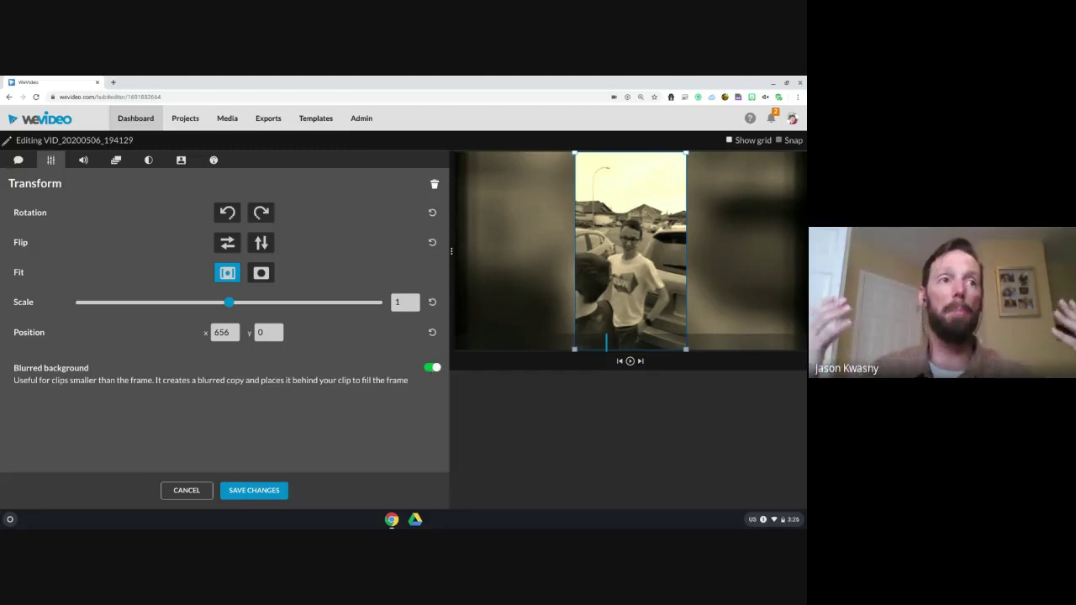
{"action": "left_click", "coordinate": [634, 362]}
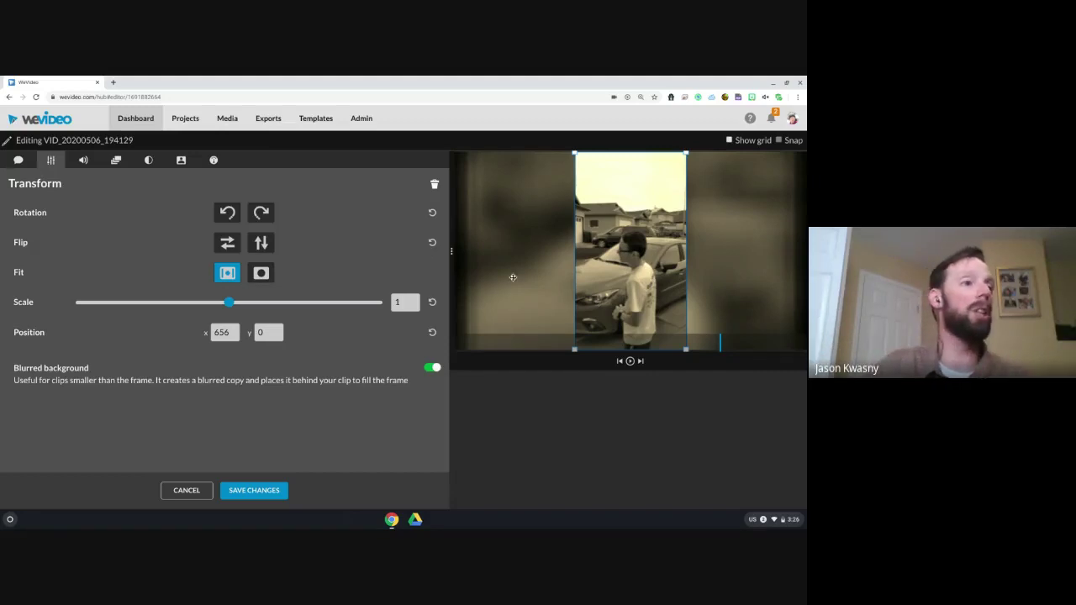
Browse the Volume, Animation, Color and Color Keying tabs of VID_20200506_194129, ending on Speed at 1x.
{"action": "left_click", "coordinate": [78, 162]}
{"action": "mouse_move", "coordinate": [321, 219]}
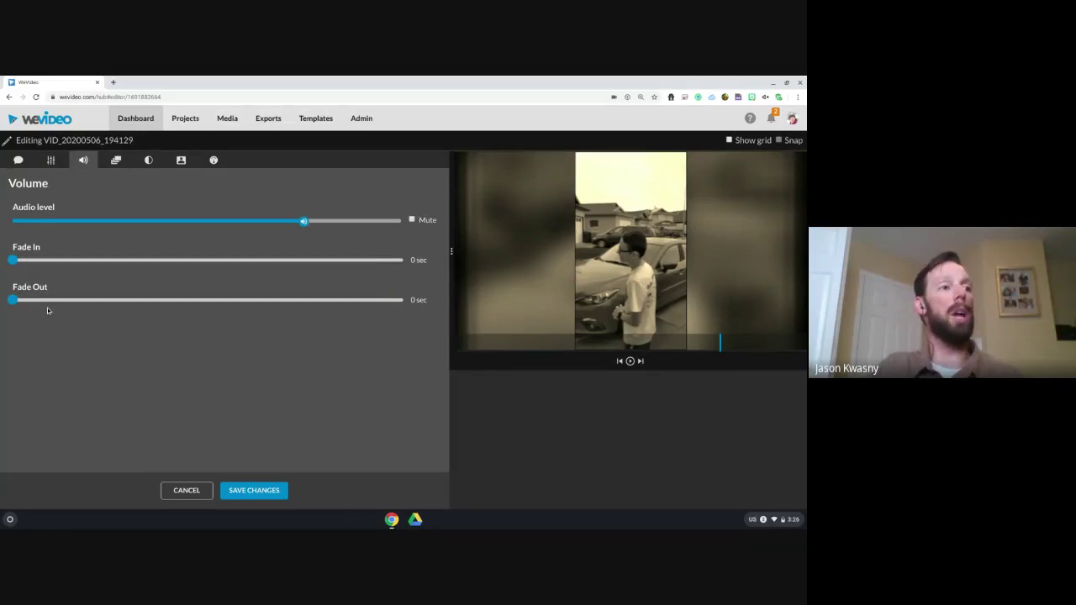
{"action": "left_click", "coordinate": [116, 161]}
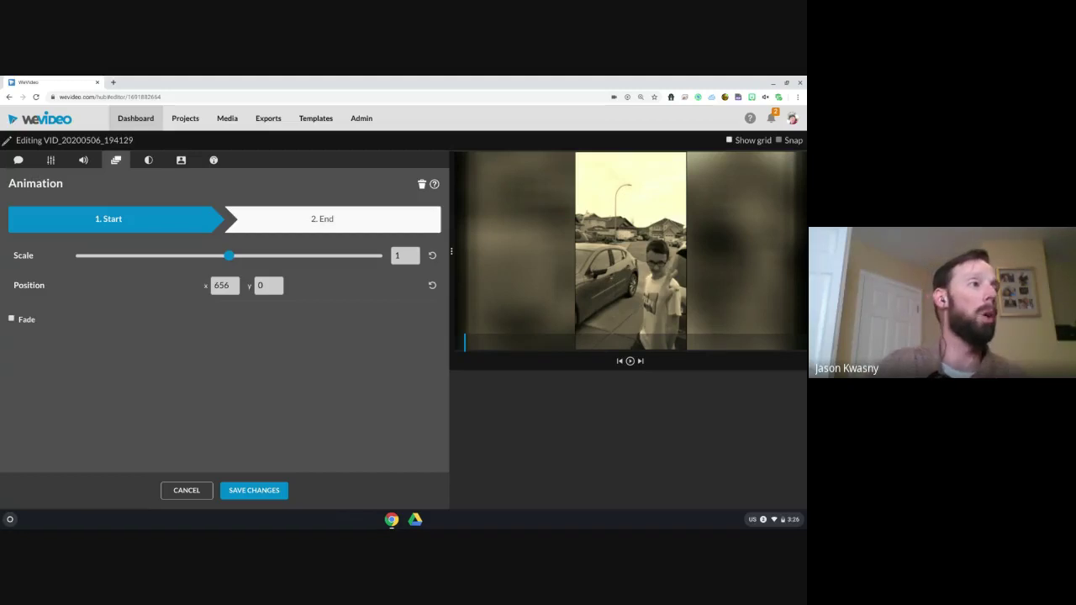
{"action": "left_click", "coordinate": [149, 162]}
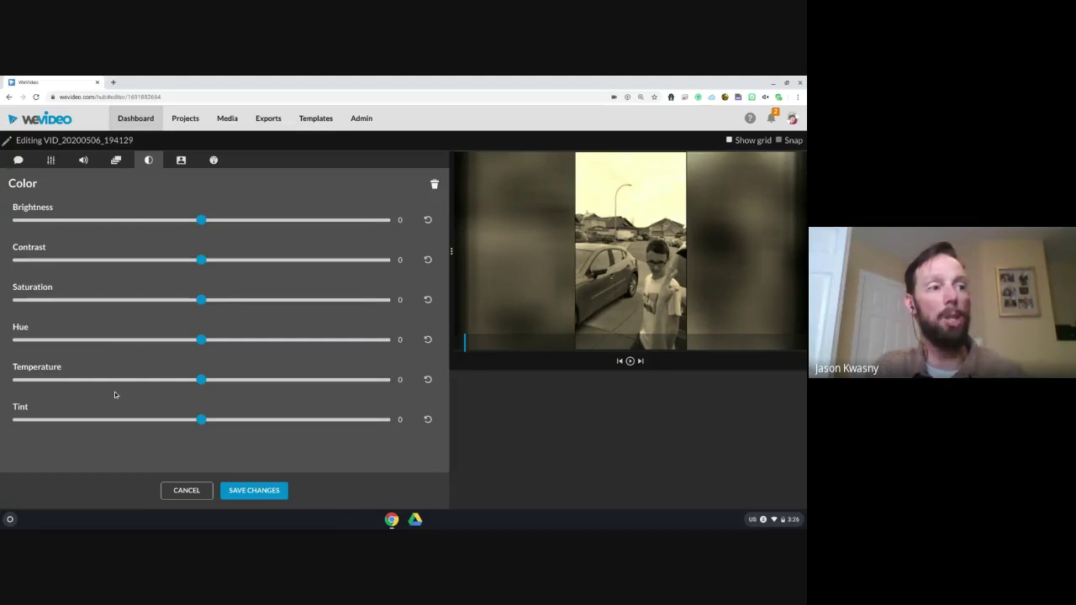
{"action": "left_click", "coordinate": [182, 162]}
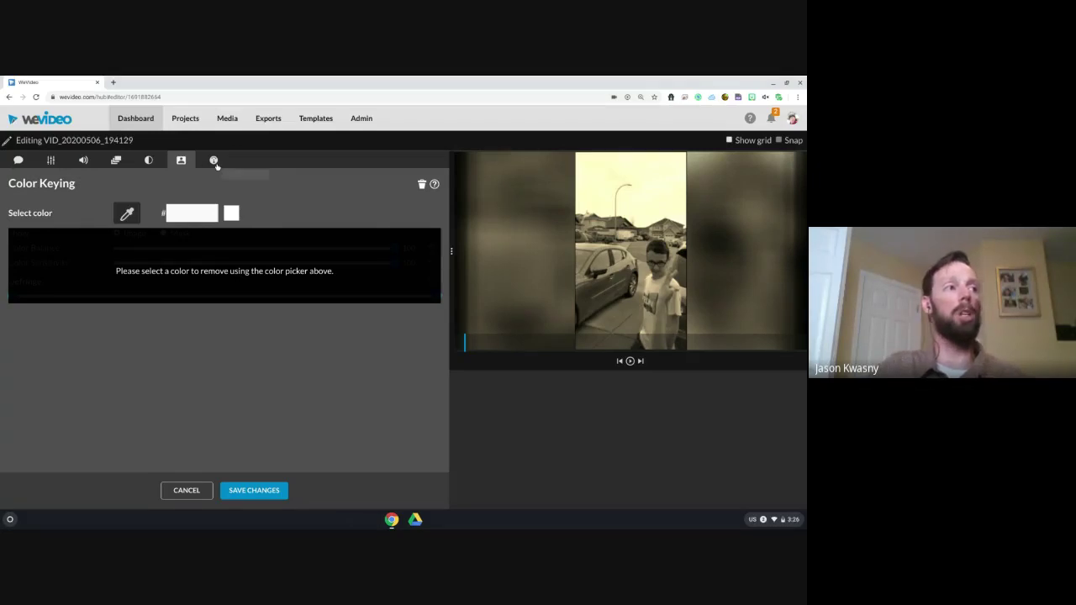
{"action": "left_click", "coordinate": [214, 160]}
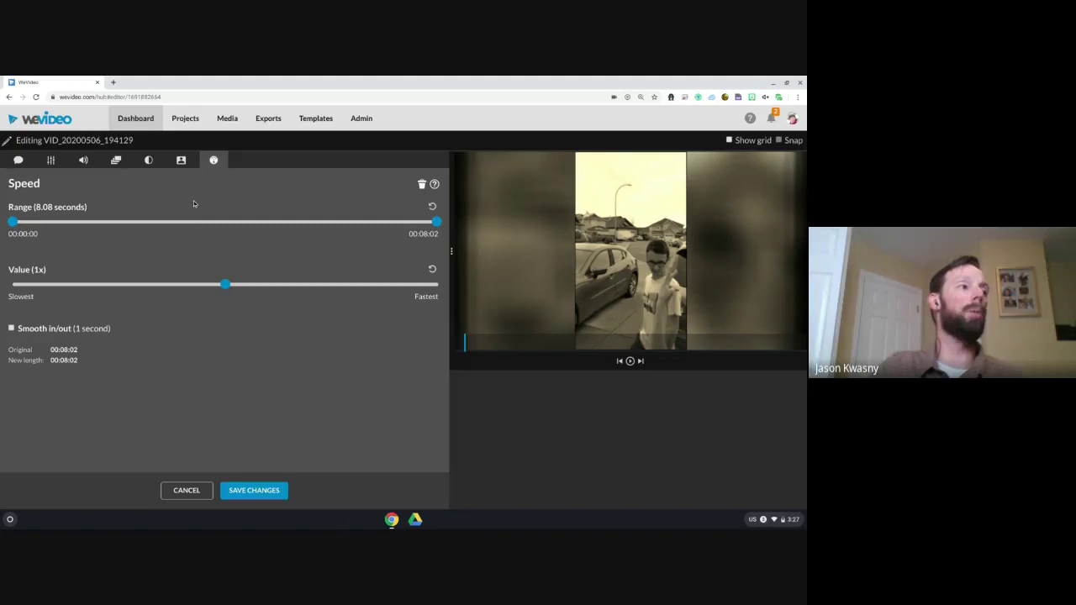
Try the clip at 10x and -2x speed, then reset it to 1x and save the changes.
{"action": "left_click_drag", "start_coordinate": [231, 289], "coordinate": [435, 291]}
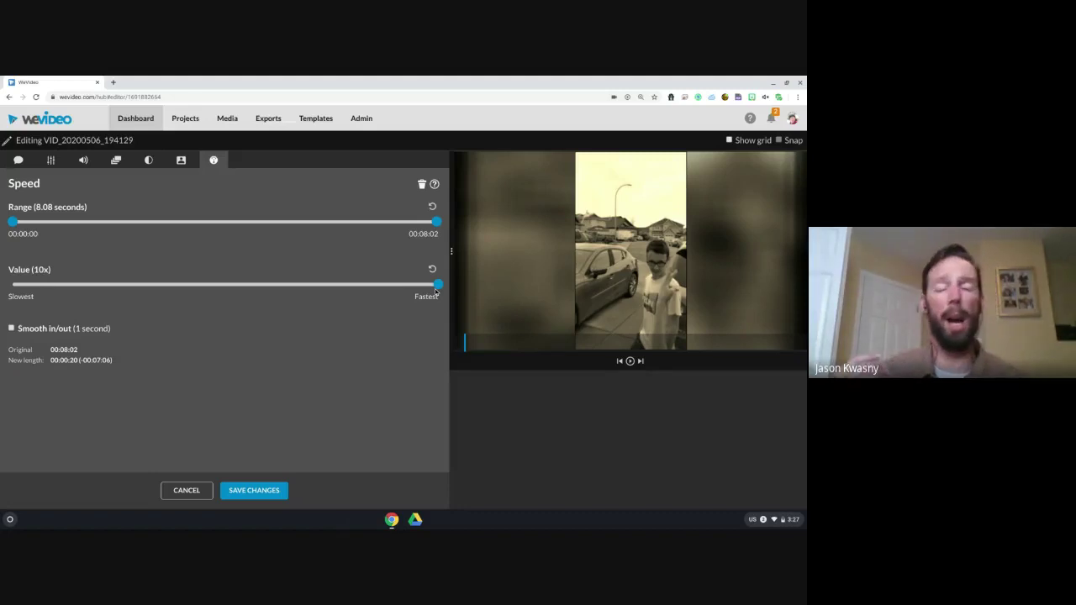
{"action": "left_click", "coordinate": [631, 360]}
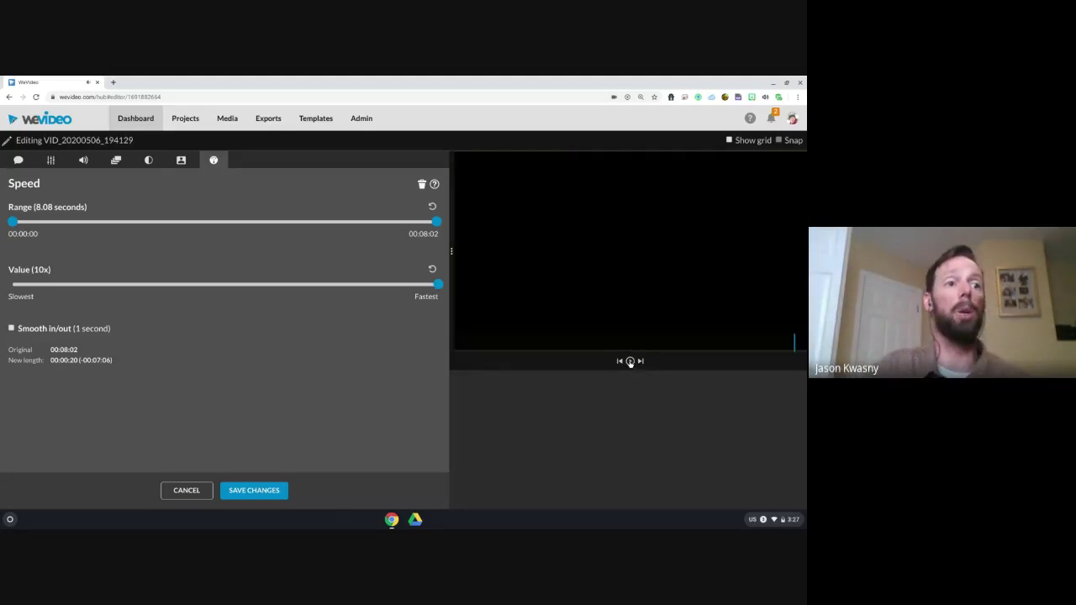
{"action": "left_click", "coordinate": [631, 361]}
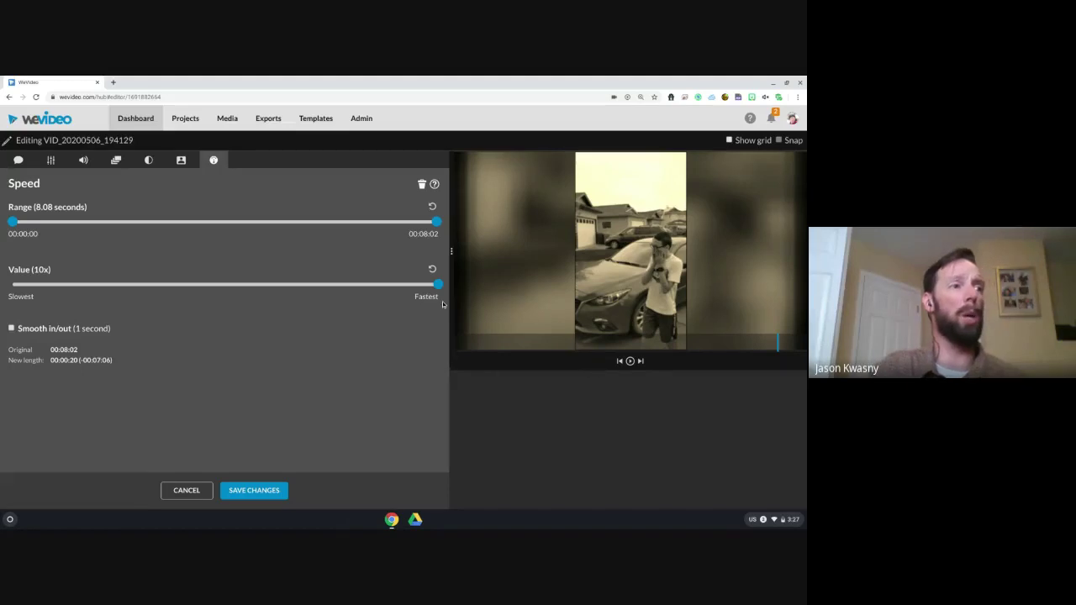
{"action": "left_click_drag", "start_coordinate": [438, 284], "coordinate": [210, 289]}
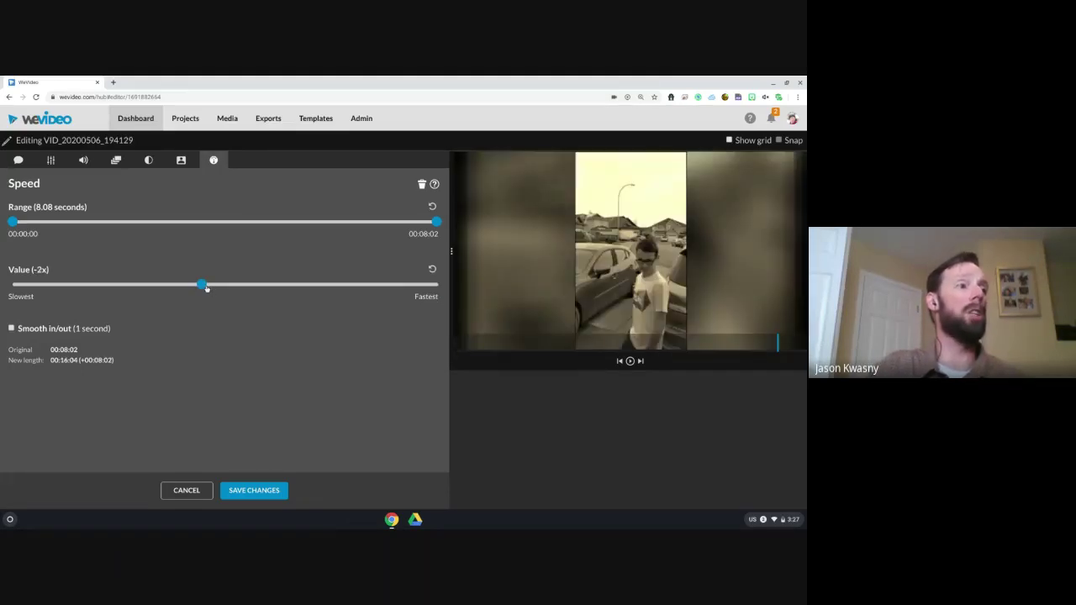
{"action": "left_click_drag", "start_coordinate": [202, 286], "coordinate": [225, 289]}
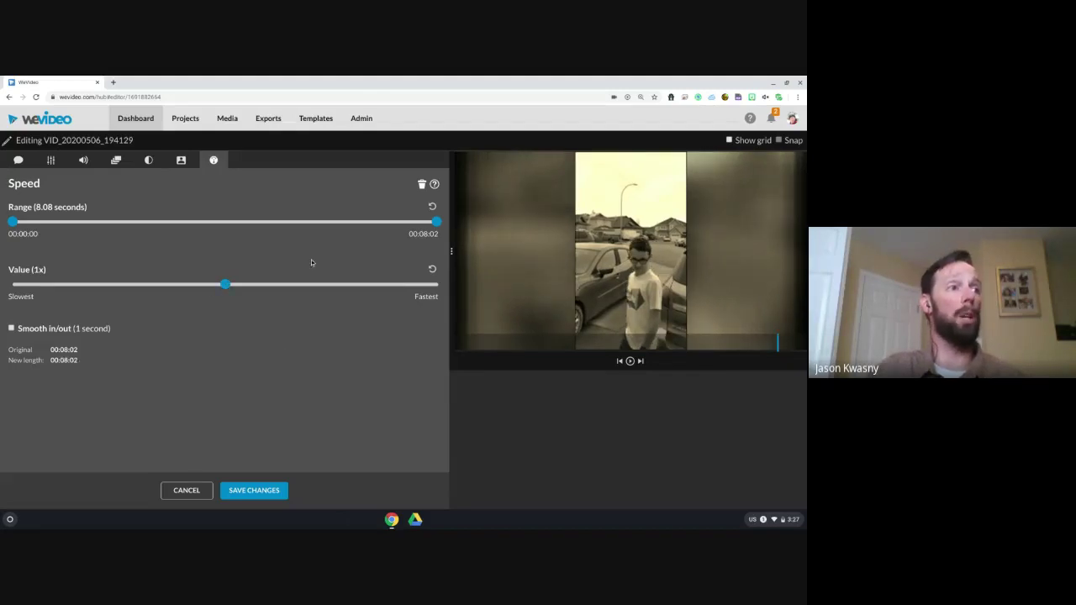
{"action": "left_click", "coordinate": [262, 491]}
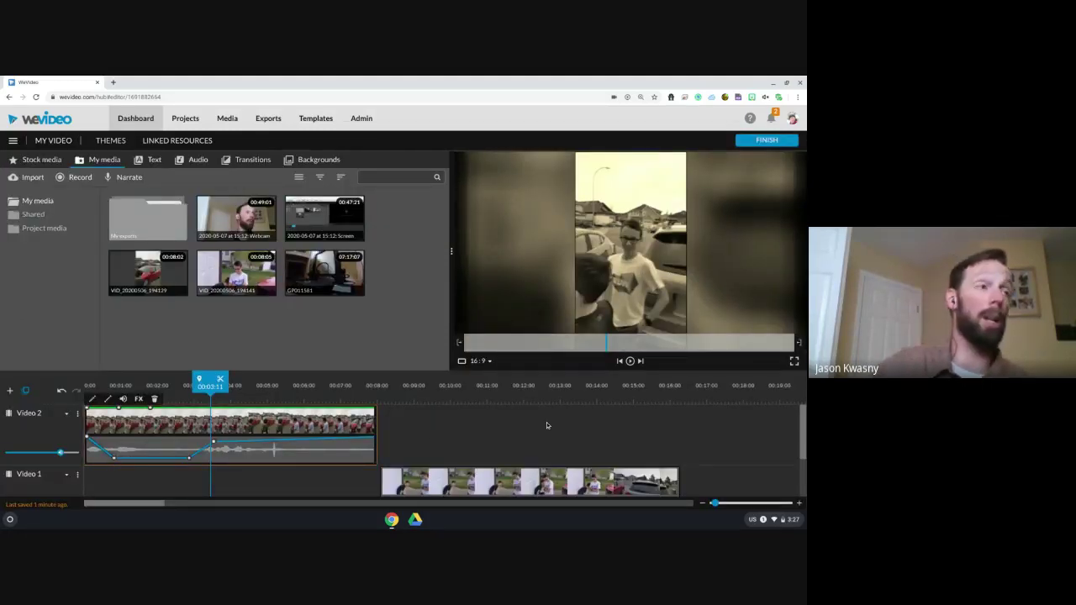
Search Stock media for 'canyons' and drag the snowcapped winter landscape clip onto Video 2.
{"action": "left_click", "coordinate": [35, 160]}
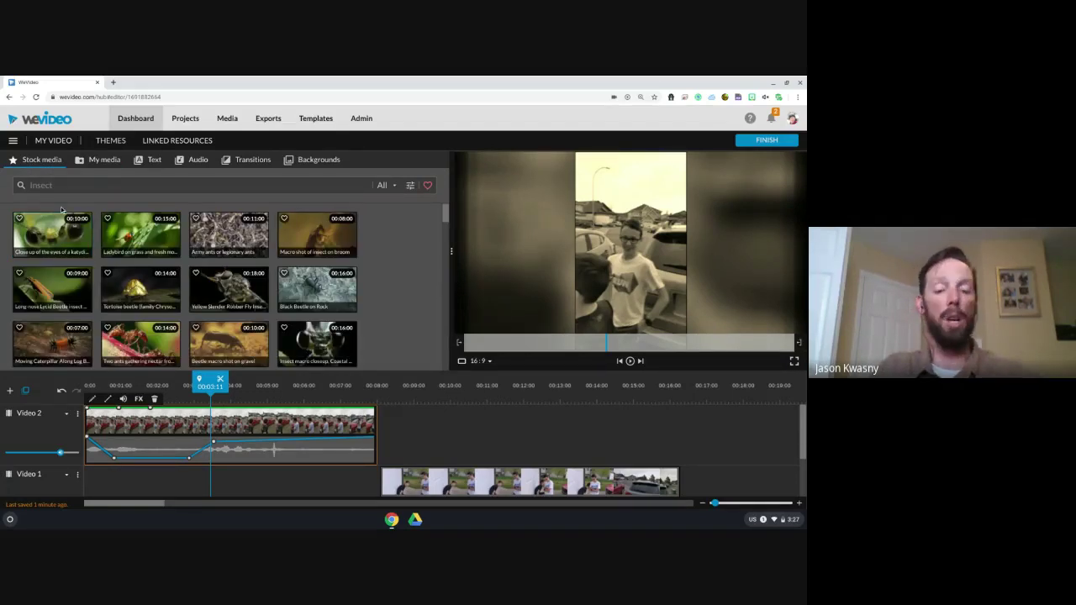
{"action": "left_click", "coordinate": [51, 185]}
{"action": "type", "text": "canyons"}
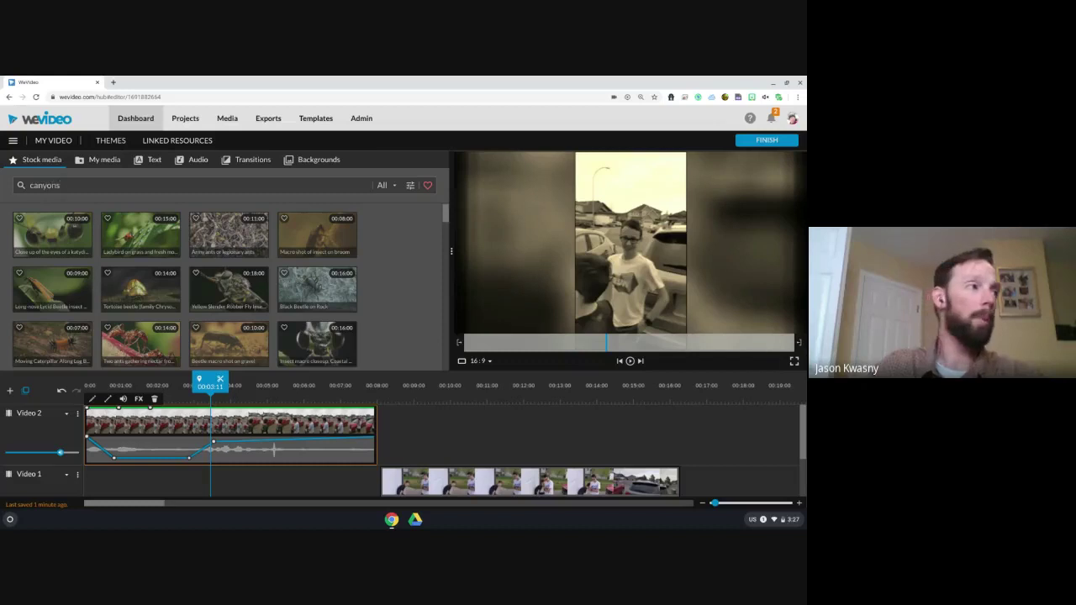
{"action": "key", "text": "Return"}
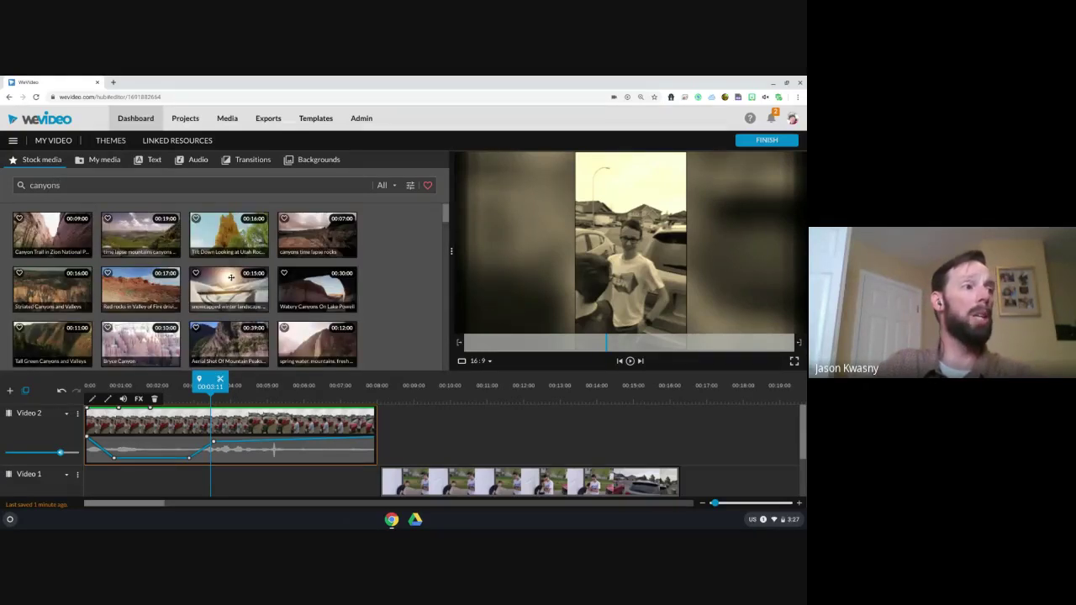
{"action": "left_click_drag", "start_coordinate": [231, 278], "coordinate": [391, 423]}
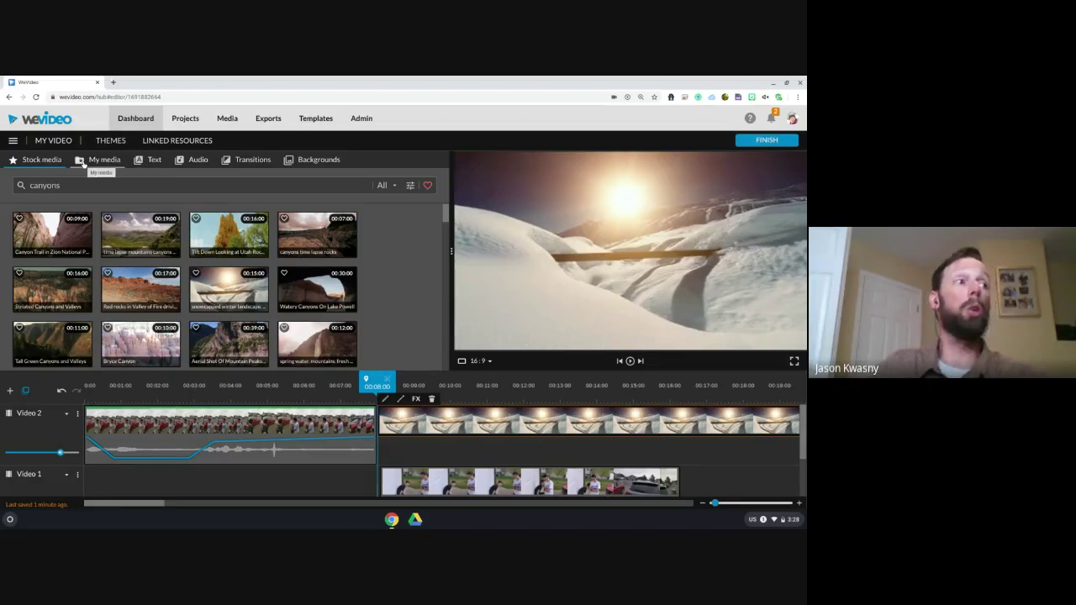
Browse the Audio library's sound effects folders and free music tracks.
{"action": "left_click", "coordinate": [189, 161]}
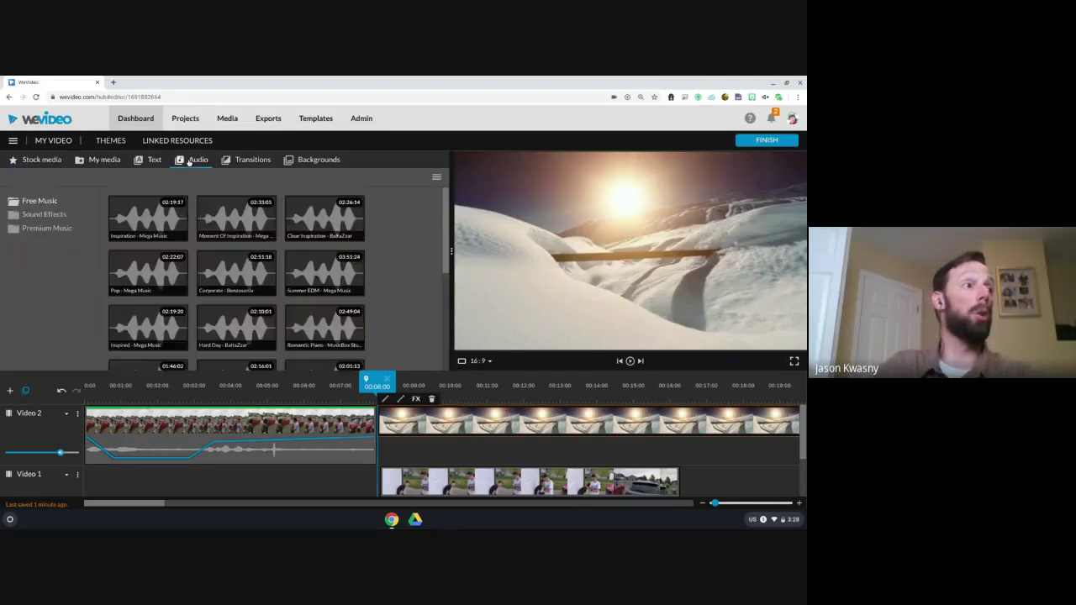
{"action": "left_click", "coordinate": [51, 216]}
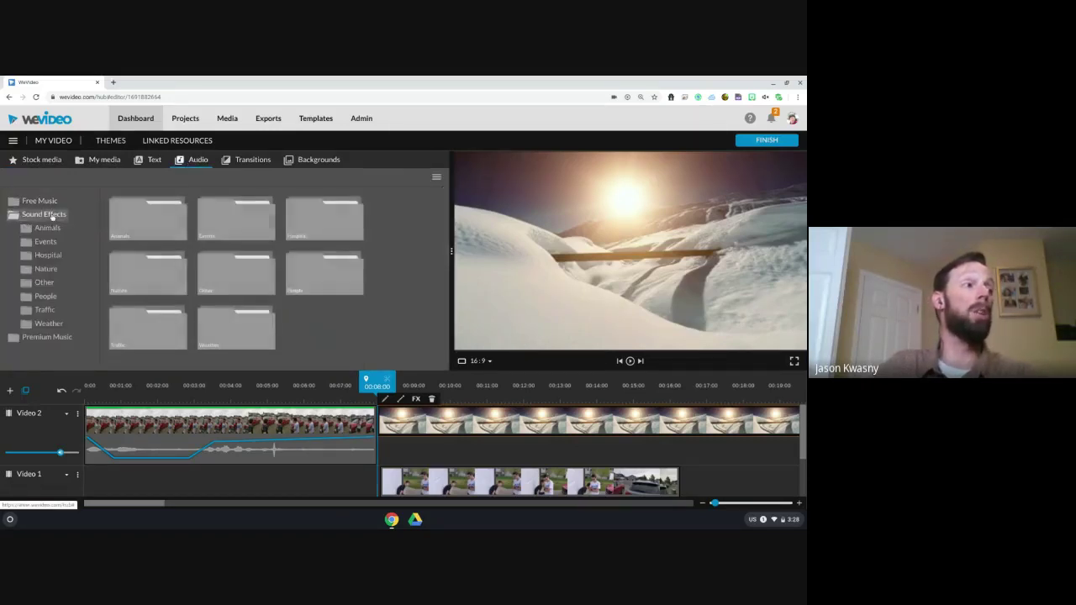
{"action": "left_click", "coordinate": [42, 202]}
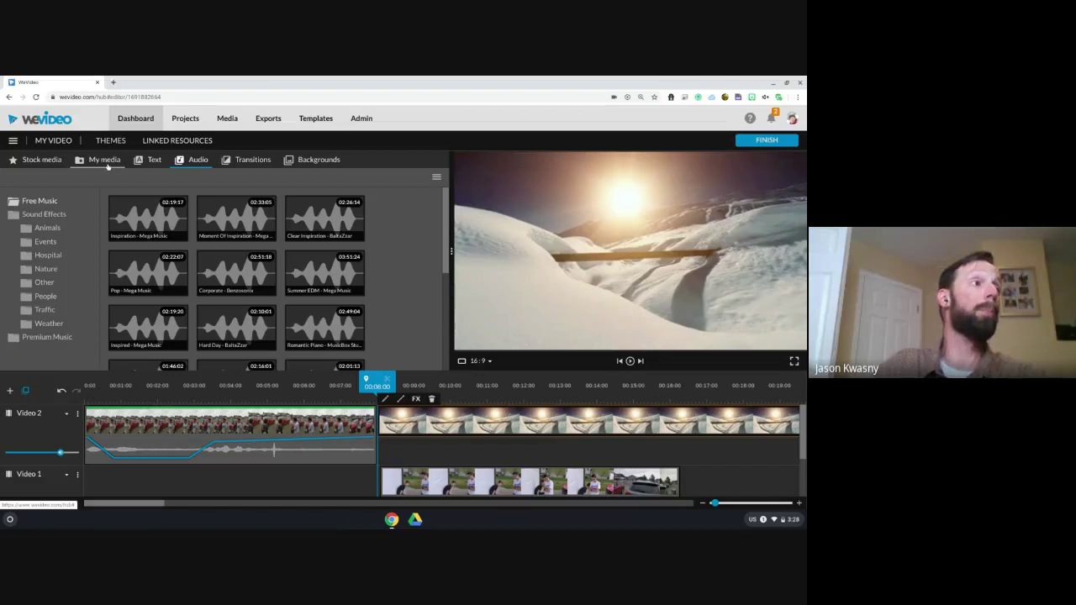
Place the Snippet - Quote title on Video 2 after the first clip, moving the snowy clip to Video 1.
{"action": "left_click", "coordinate": [155, 160]}
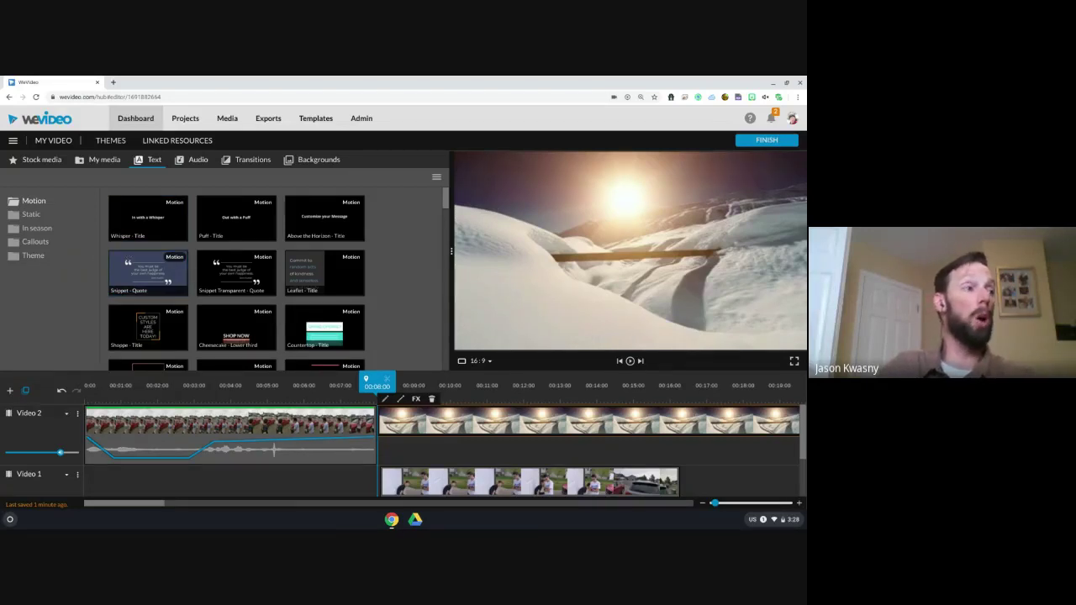
{"action": "left_click_drag", "start_coordinate": [141, 274], "coordinate": [384, 406]}
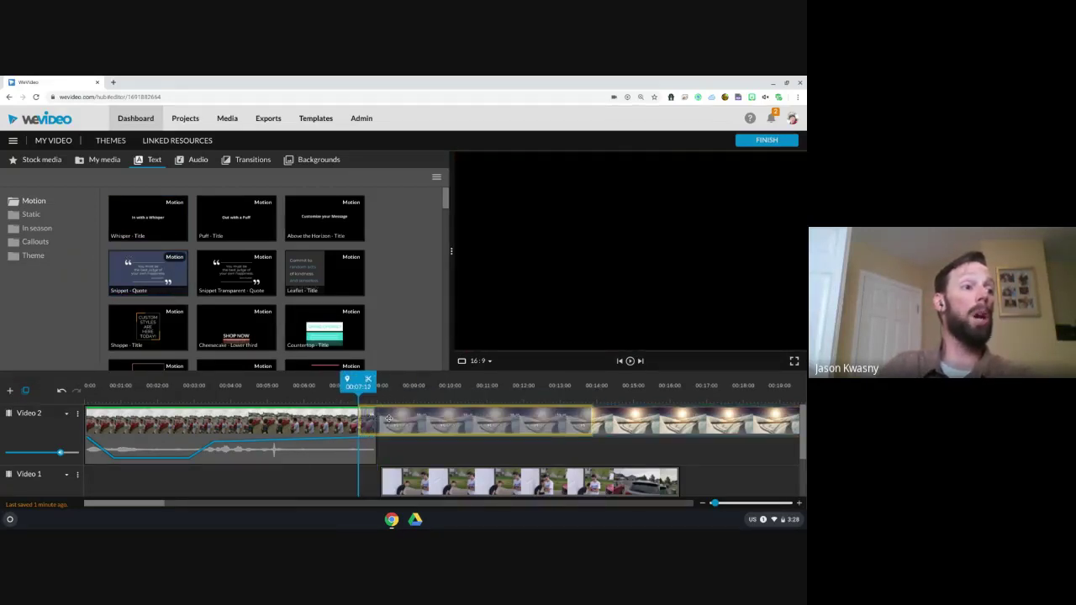
{"action": "left_click_drag", "start_coordinate": [389, 442], "coordinate": [139, 450]}
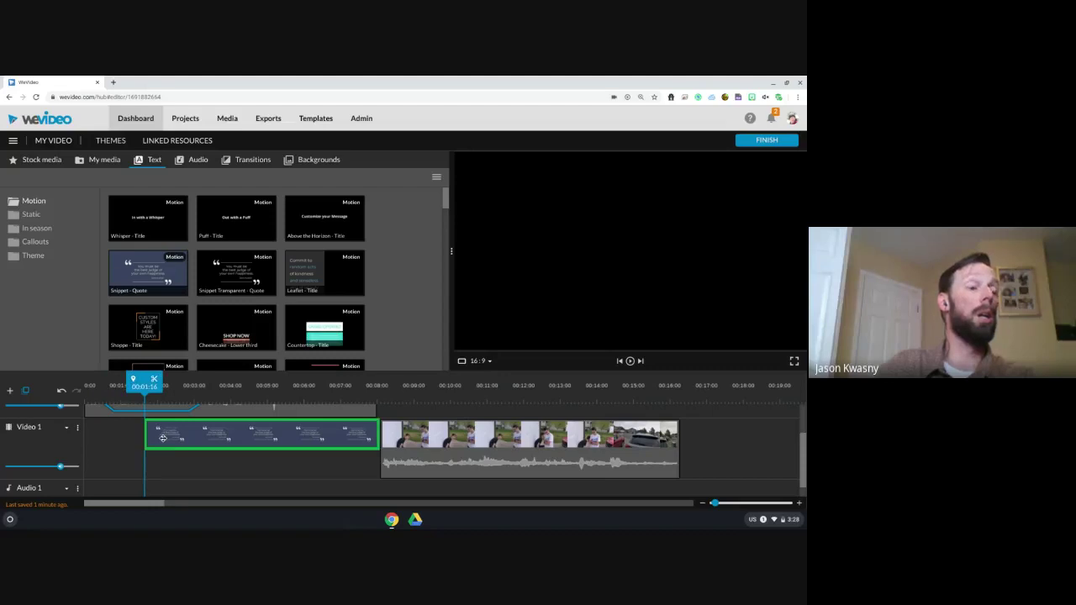
{"action": "left_click", "coordinate": [168, 408]}
{"action": "left_click_drag", "start_coordinate": [424, 460], "coordinate": [708, 477]}
{"action": "left_click_drag", "start_coordinate": [305, 475], "coordinate": [537, 412]}
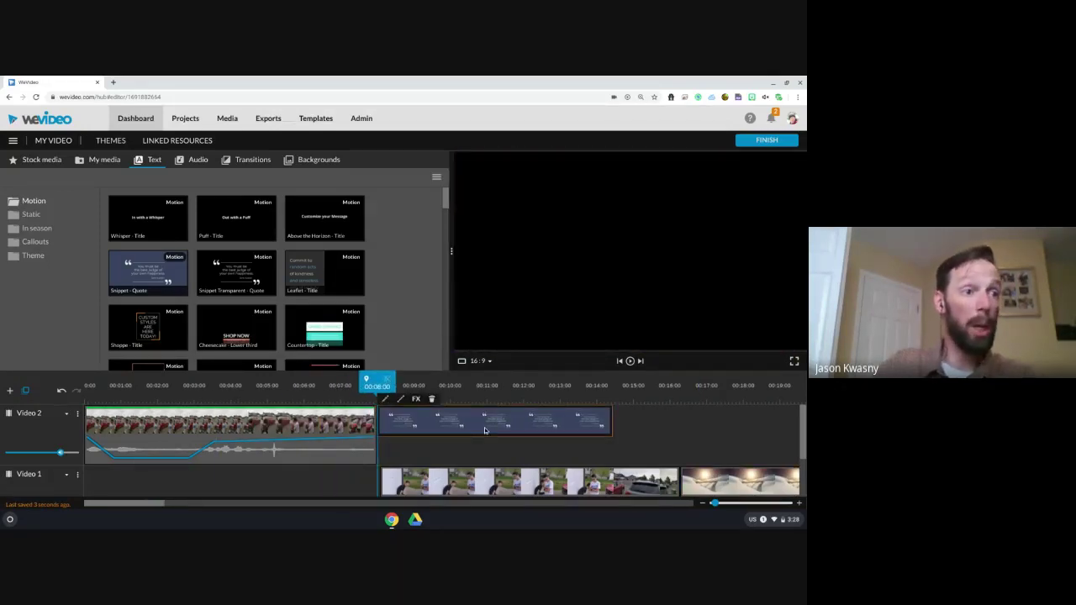
{"action": "double_click", "coordinate": [485, 431]}
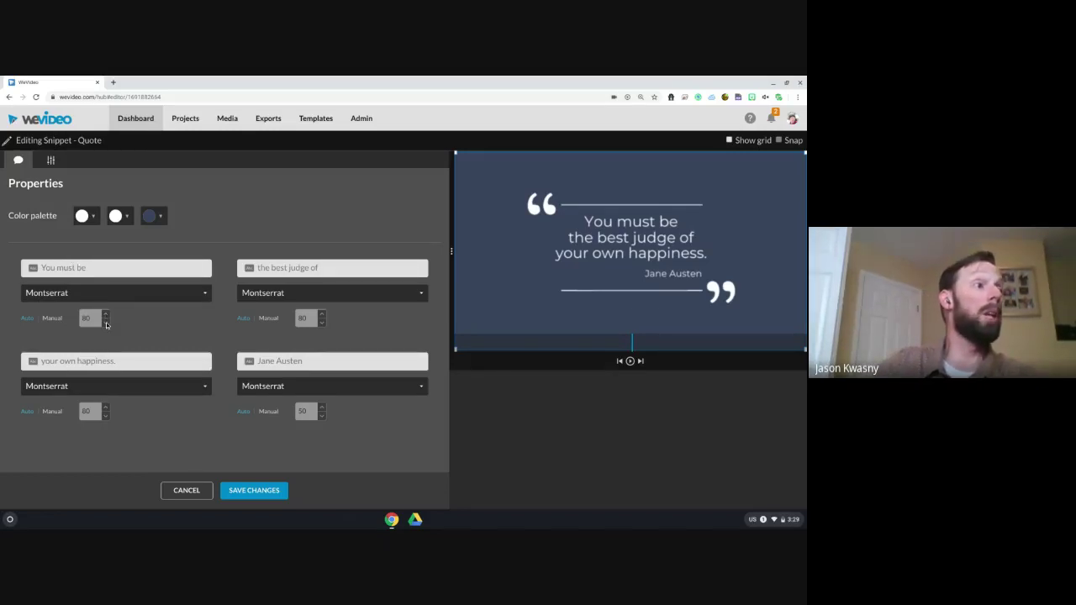
{"action": "left_click", "coordinate": [53, 319]}
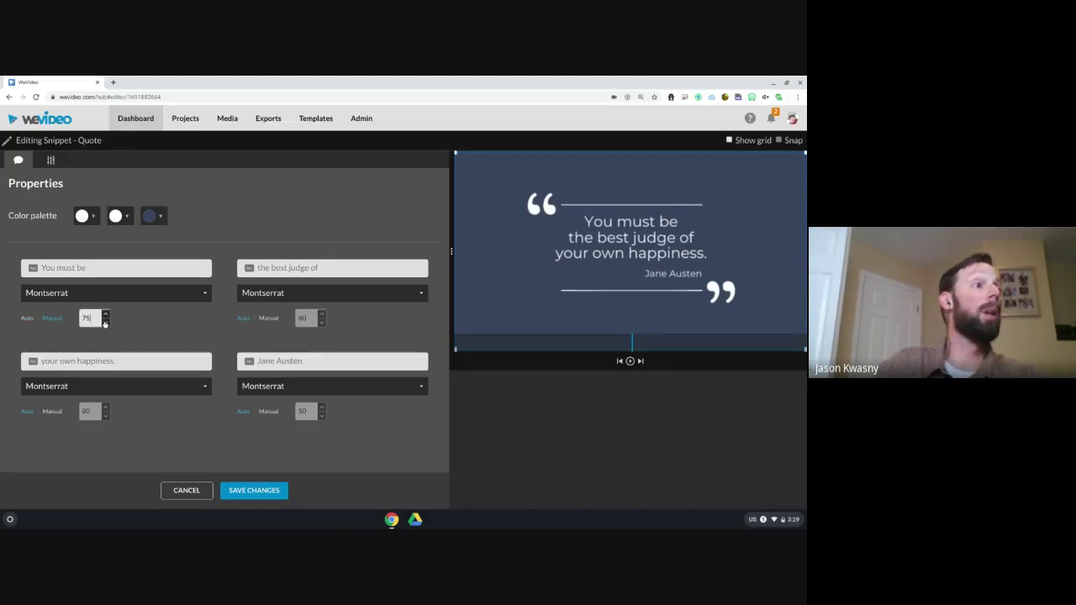
{"action": "left_click", "coordinate": [105, 323]}
{"action": "left_click", "coordinate": [105, 323]}
{"action": "double_click", "coordinate": [86, 317]}
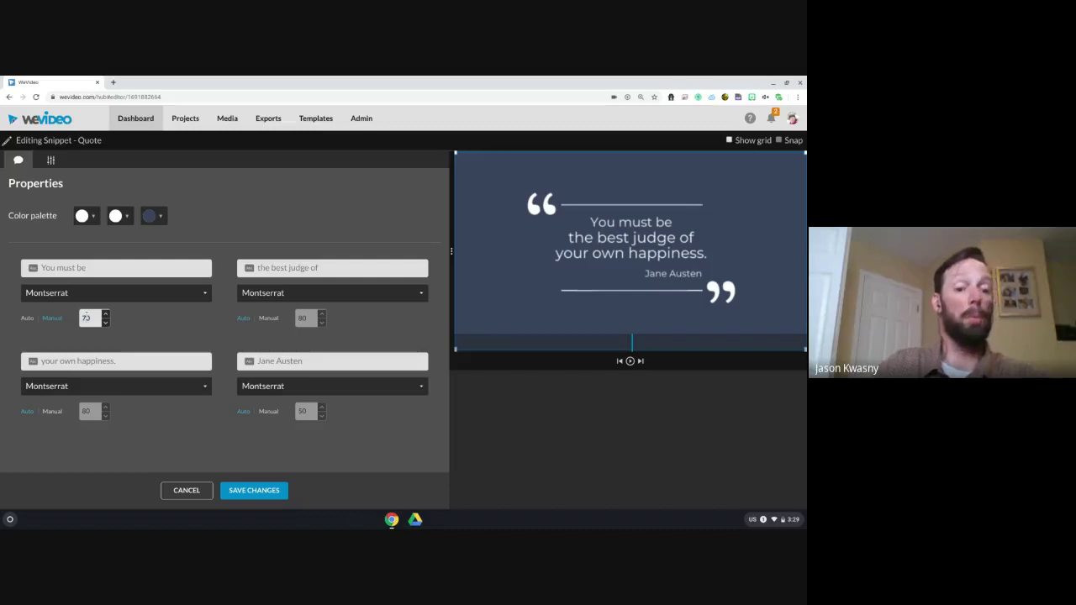
{"action": "type", "text": "10"}
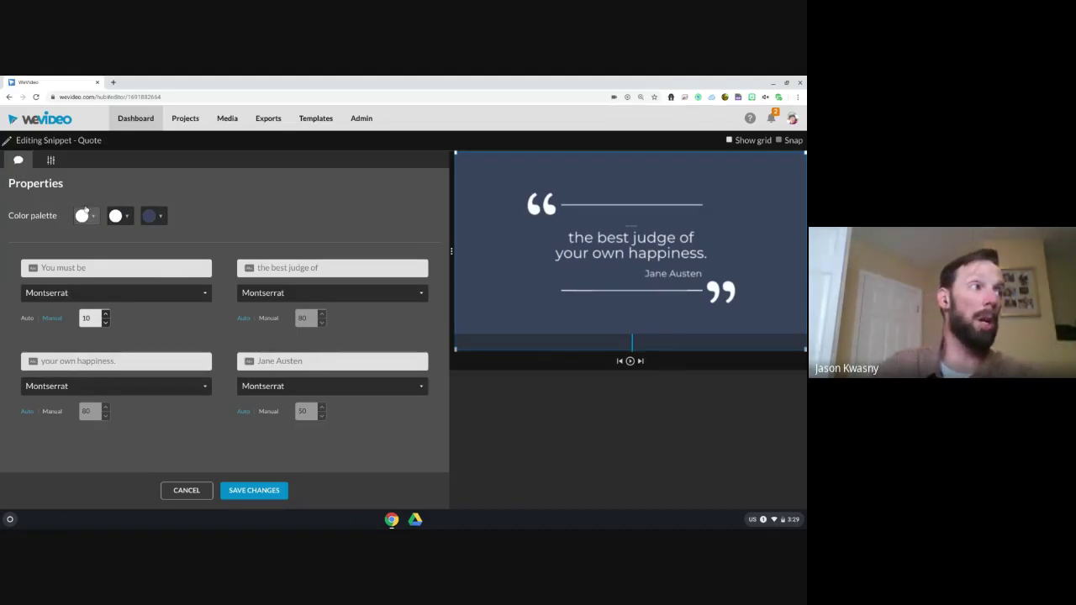
{"action": "left_click", "coordinate": [51, 162]}
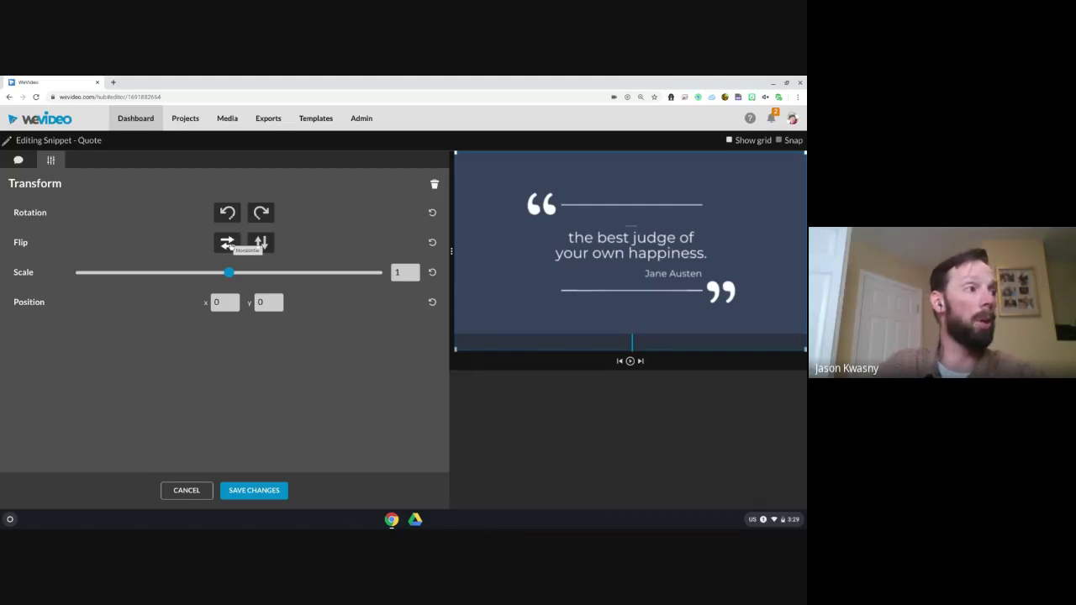
{"action": "mouse_move", "coordinate": [230, 273]}
{"action": "left_mouse_down"}
{"action": "mouse_move", "coordinate": [274, 274]}
{"action": "mouse_move", "coordinate": [228, 274]}
{"action": "mouse_move", "coordinate": [232, 283]}
{"action": "left_mouse_up"}
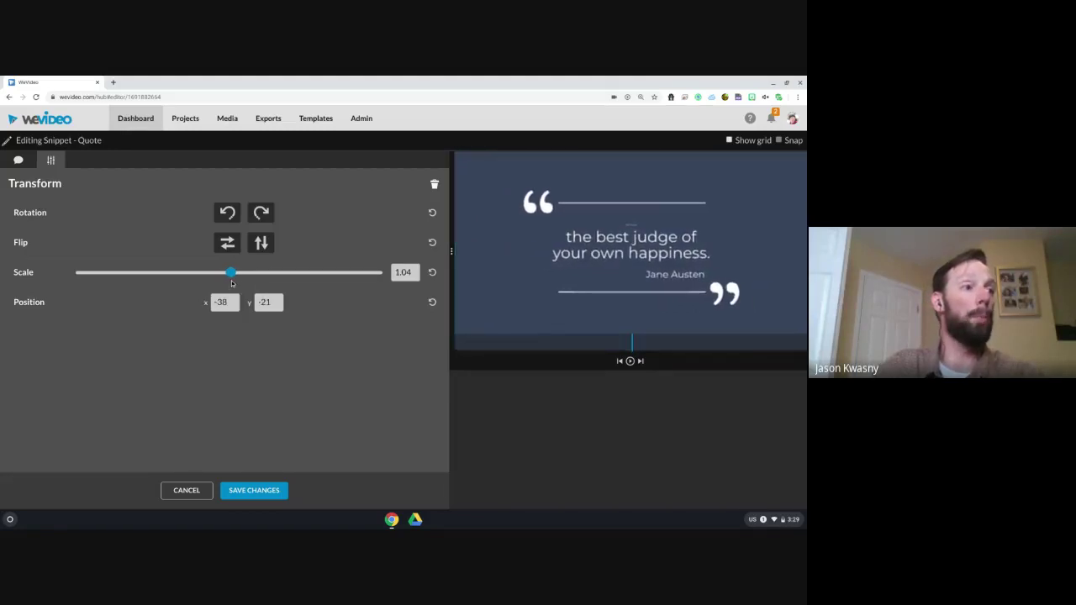
{"action": "left_click", "coordinate": [187, 490]}
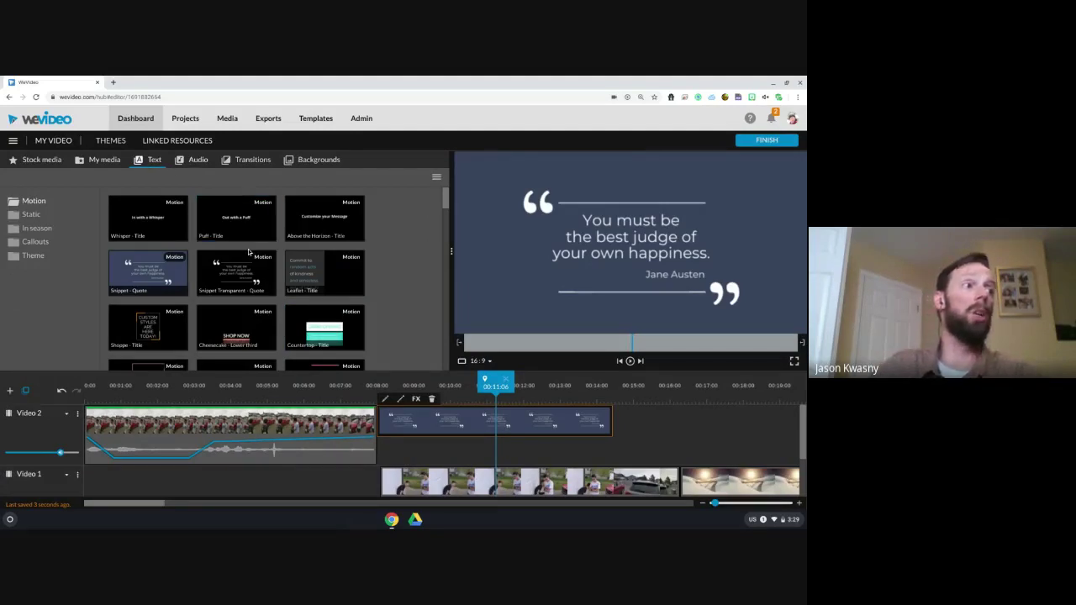
Scroll through the title templates and preview the Sparkle template.
{"action": "scroll", "coordinate": [248, 252], "scroll_direction": "down", "scroll_amount": 1}
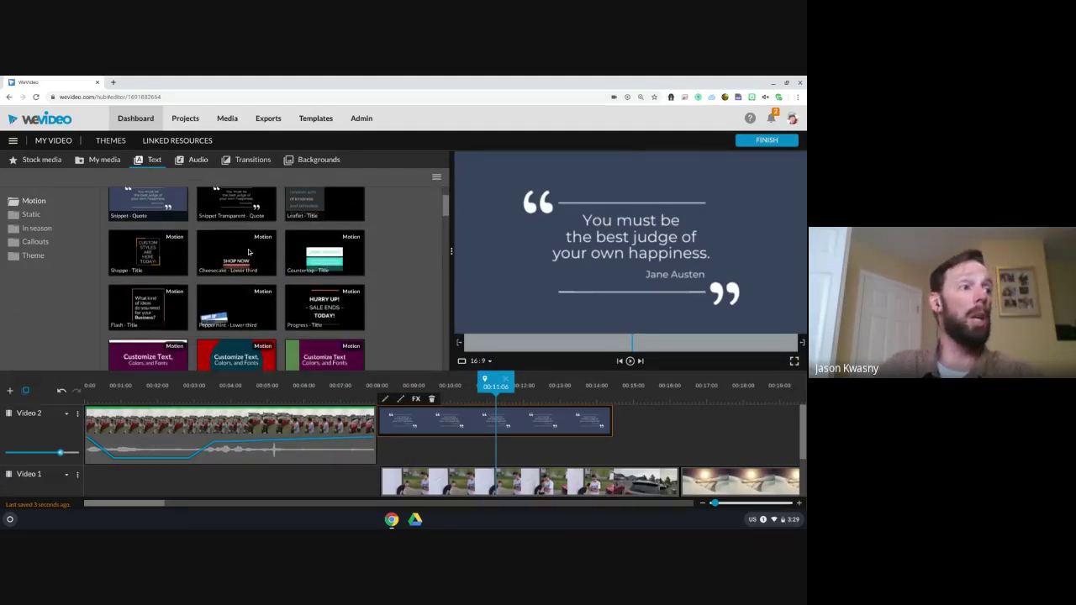
{"action": "scroll", "coordinate": [248, 251], "scroll_direction": "down", "scroll_amount": 5}
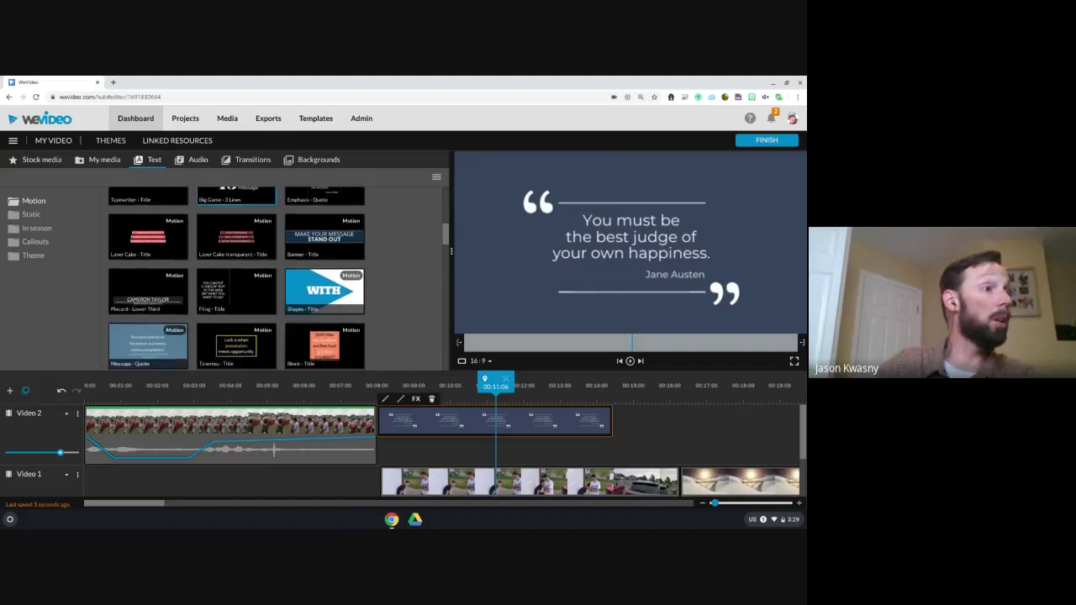
{"action": "scroll", "coordinate": [236, 251], "scroll_direction": "down", "scroll_amount": 5}
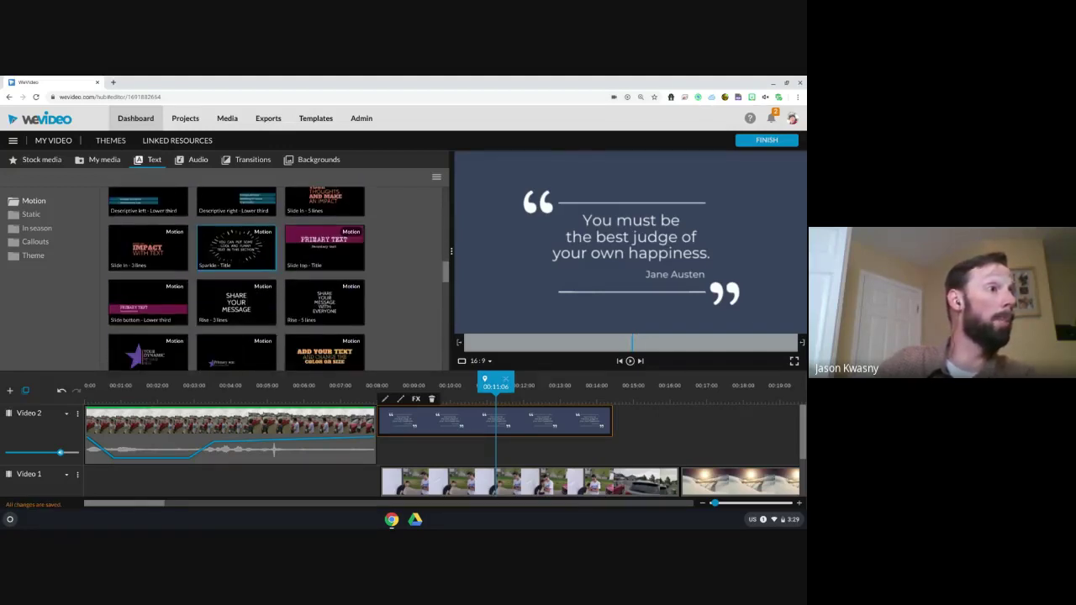
{"action": "left_click", "coordinate": [239, 245]}
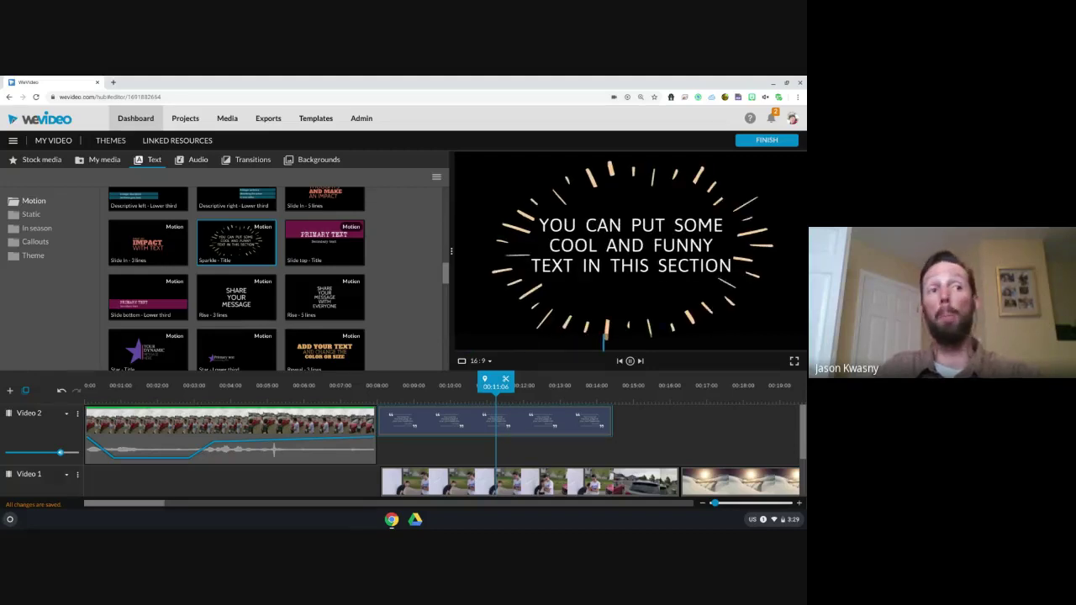
Switch the media library to Backgrounds and scroll through the background clips.
{"action": "scroll", "coordinate": [239, 244], "scroll_direction": "down", "scroll_amount": 1}
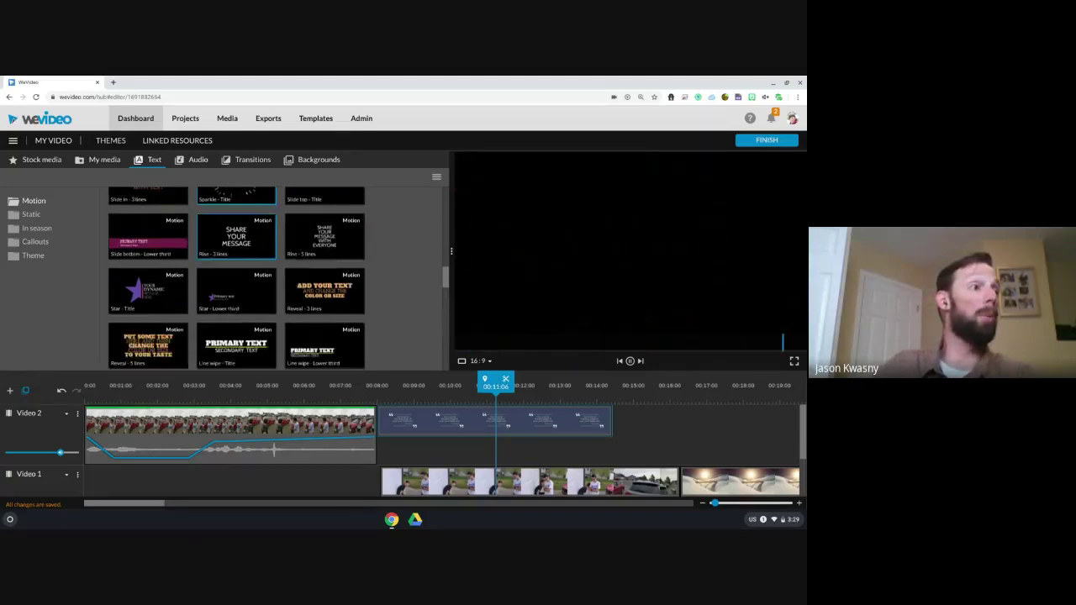
{"action": "scroll", "coordinate": [240, 245], "scroll_direction": "down", "scroll_amount": 2}
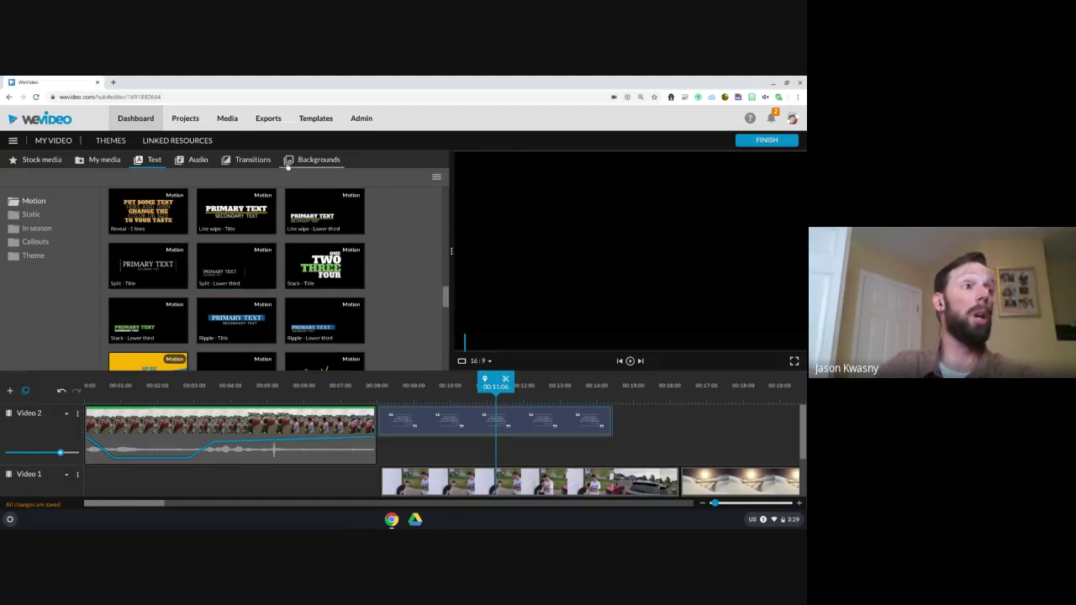
{"action": "left_click", "coordinate": [313, 159]}
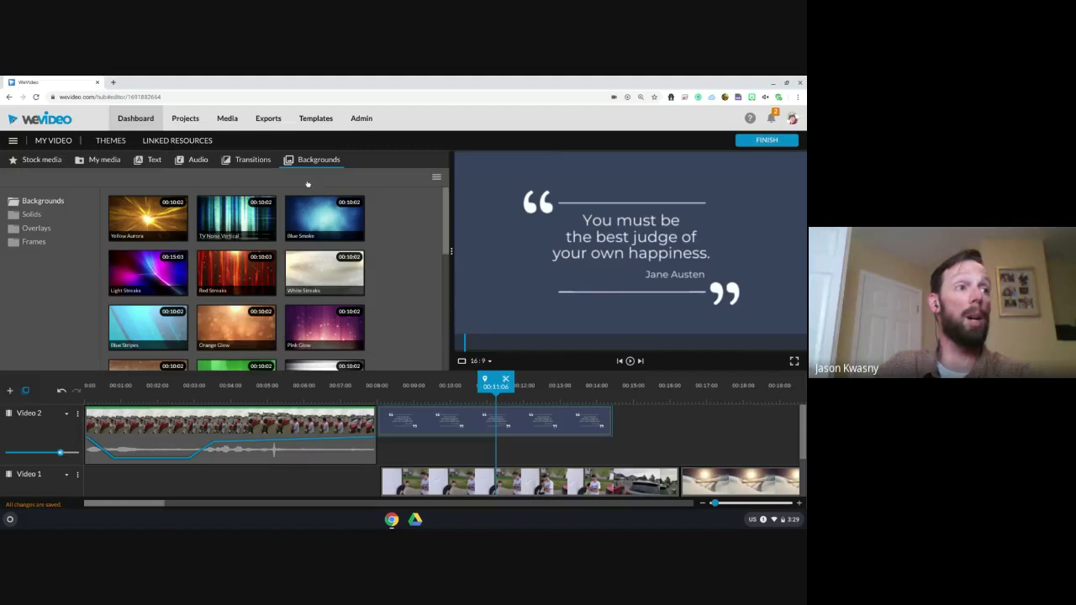
{"action": "scroll", "coordinate": [392, 241], "scroll_direction": "down", "scroll_amount": 3}
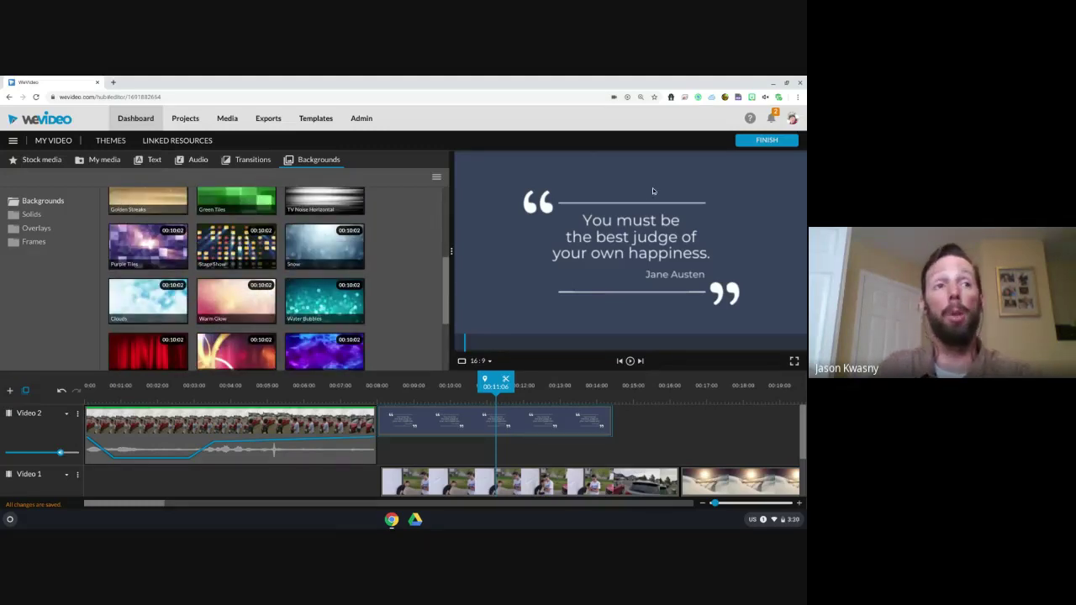
Start finishing the video and set the export title to 'Export 1'.
{"action": "left_click", "coordinate": [753, 142]}
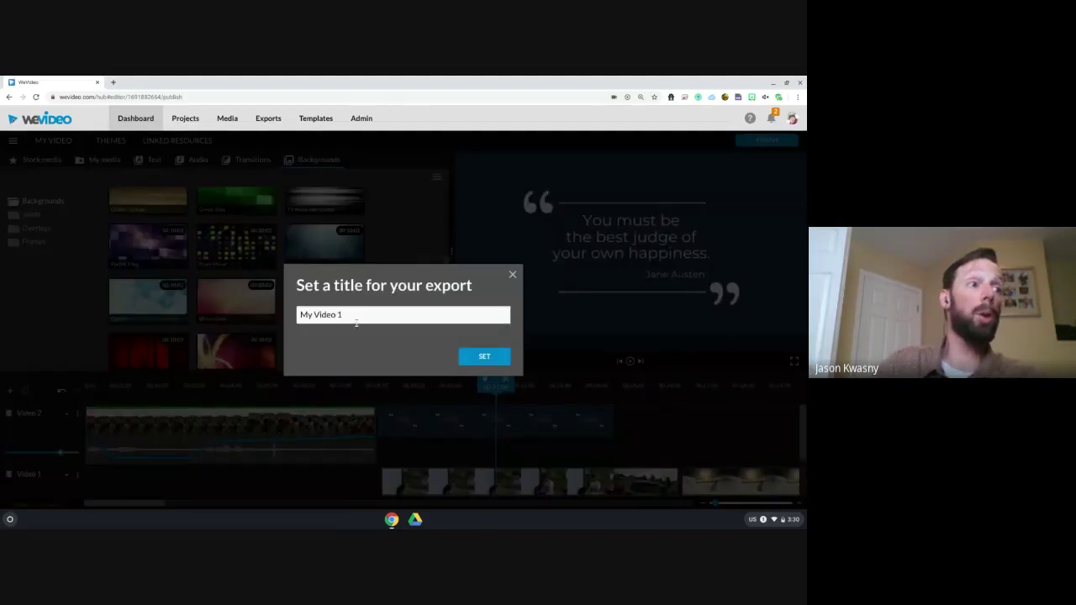
{"action": "triple_click", "coordinate": [353, 316]}
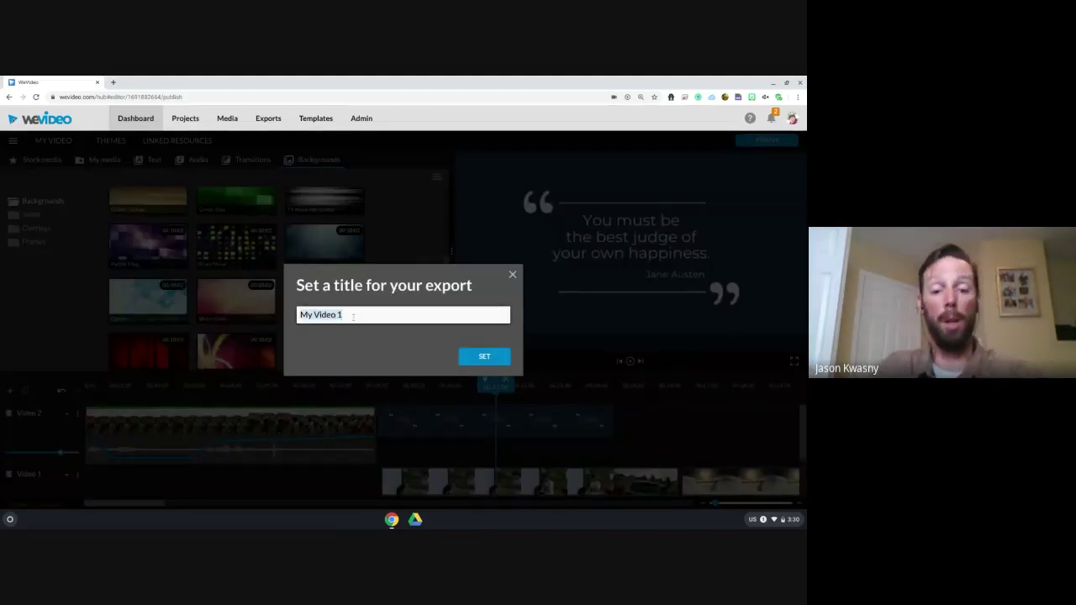
{"action": "type", "text": "Export"}
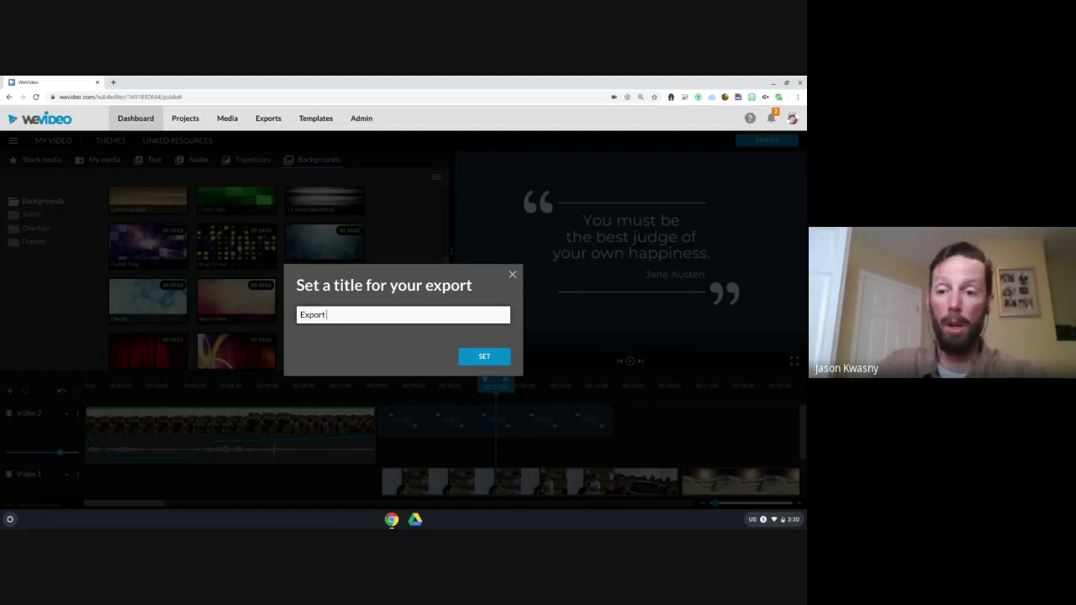
{"action": "type", "text": " 1"}
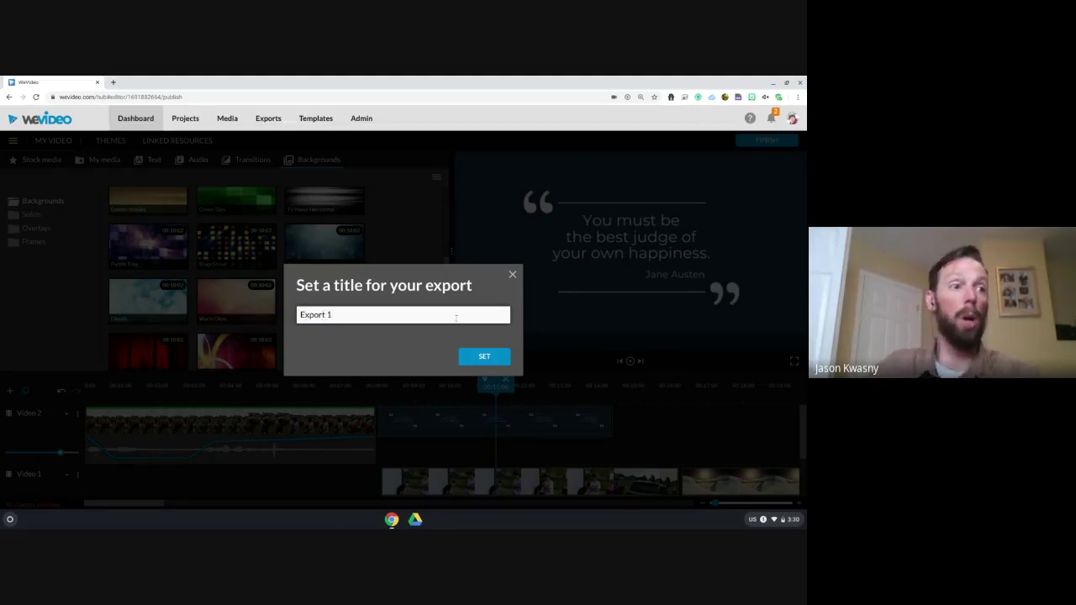
{"action": "left_click", "coordinate": [503, 359]}
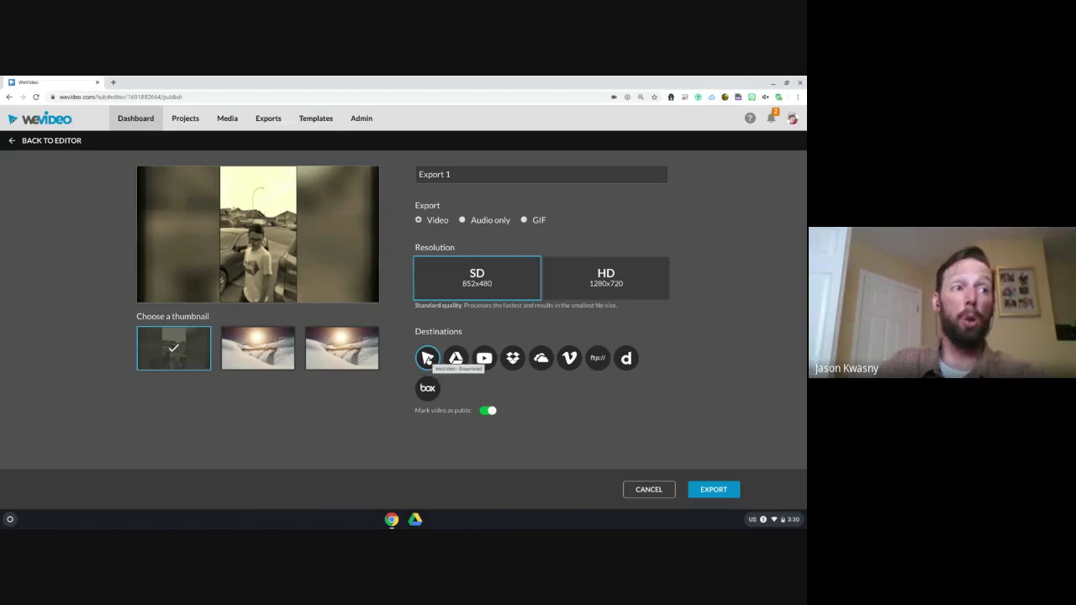
Turn off Mark video as public, export the video, and return to the editor.
{"action": "left_click", "coordinate": [491, 411]}
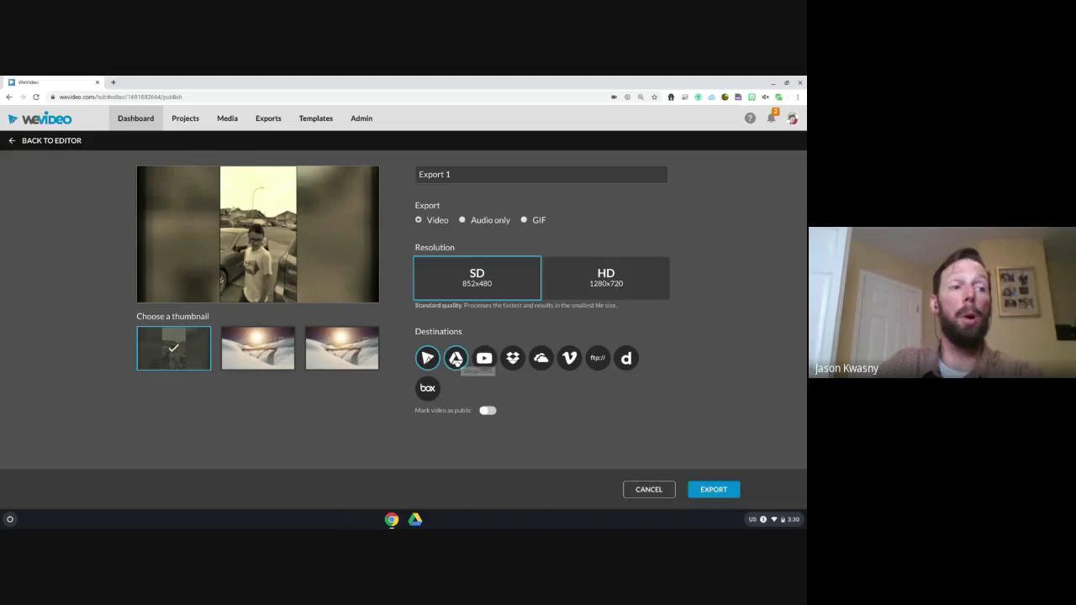
{"action": "left_click", "coordinate": [490, 410]}
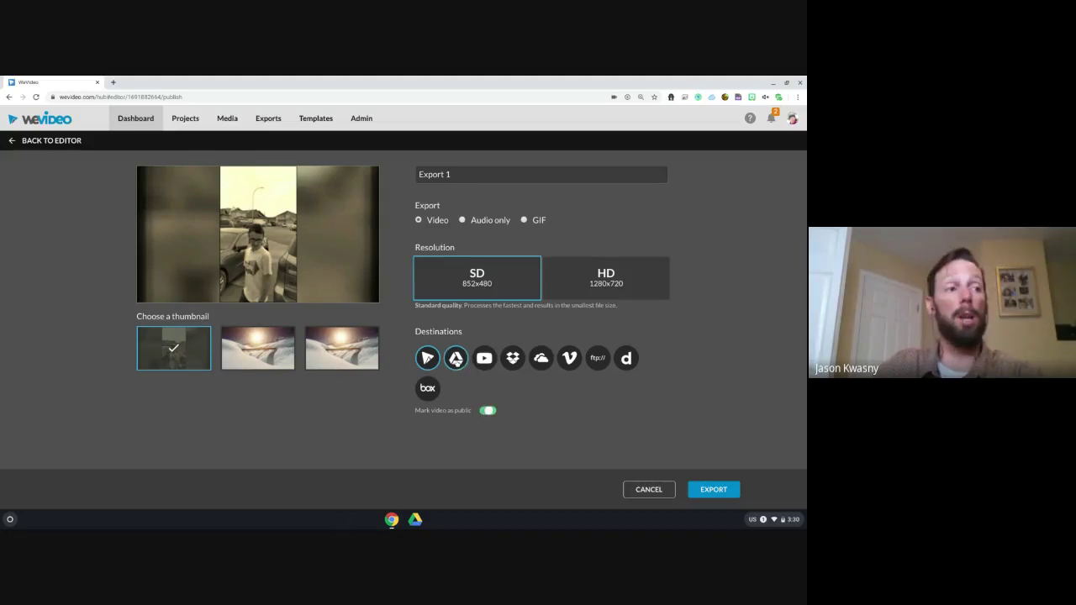
{"action": "left_click", "coordinate": [489, 411]}
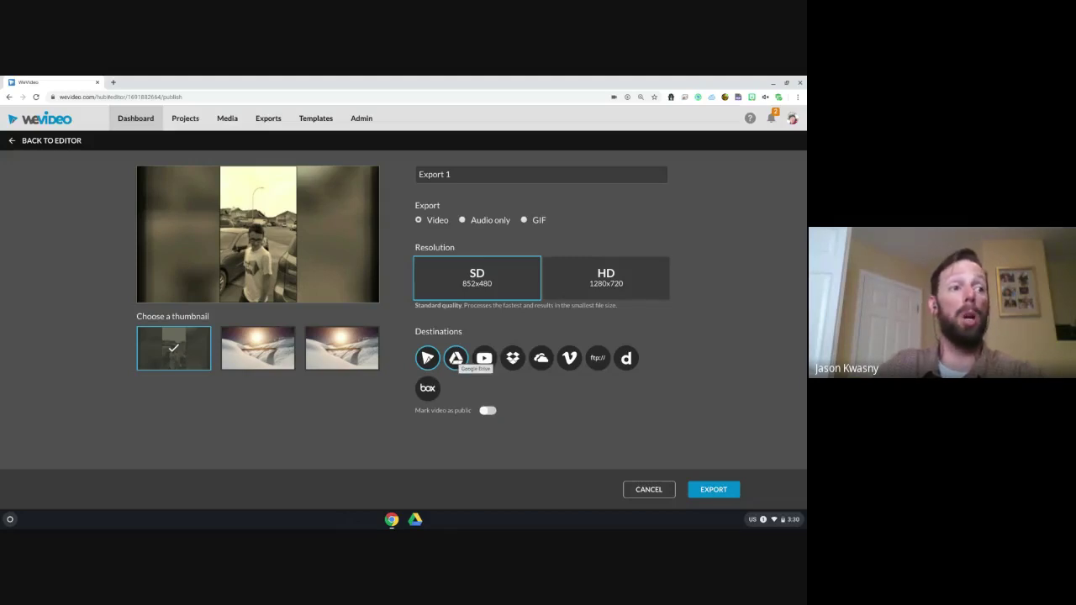
{"action": "left_click", "coordinate": [714, 490]}
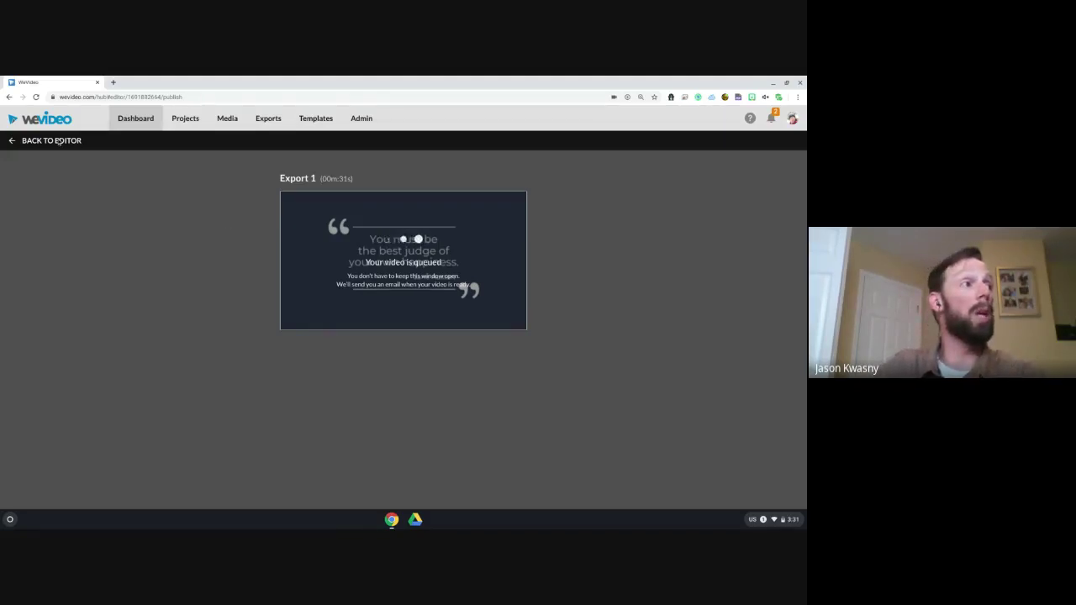
{"action": "left_click", "coordinate": [13, 142]}
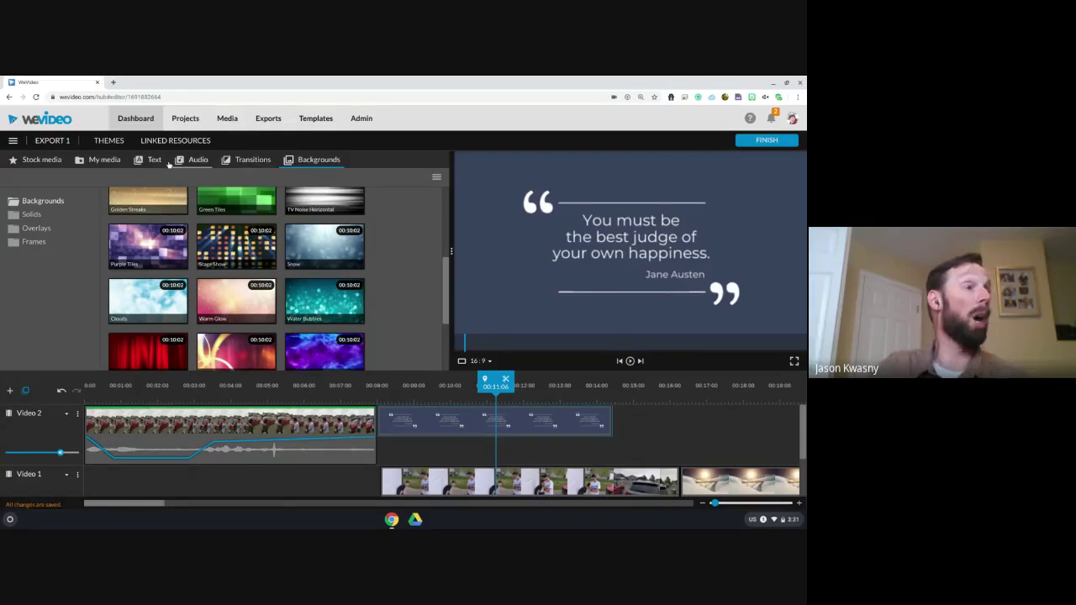
Delete the quote title and the remaining clip from Video 2.
{"action": "left_click", "coordinate": [153, 160]}
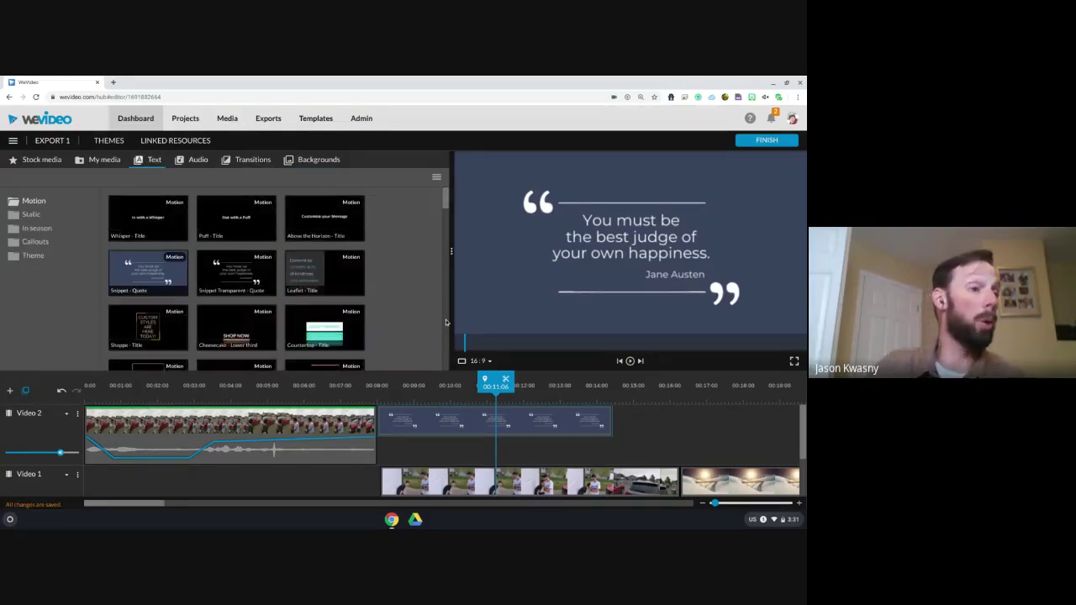
{"action": "left_click", "coordinate": [436, 420]}
{"action": "key", "text": "Delete"}
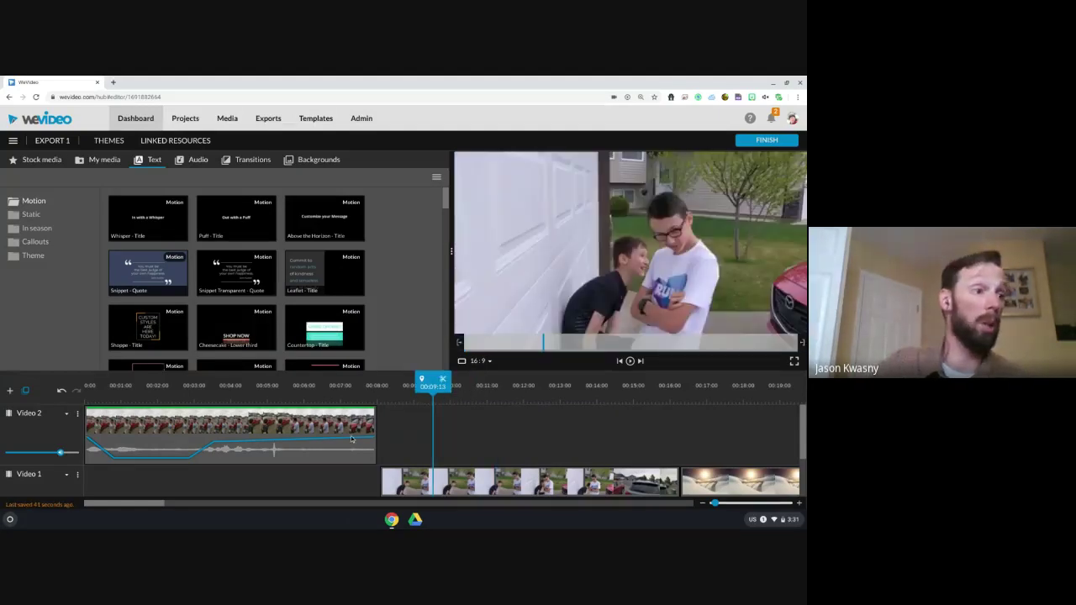
{"action": "left_click", "coordinate": [310, 443]}
{"action": "key", "text": "Delete"}
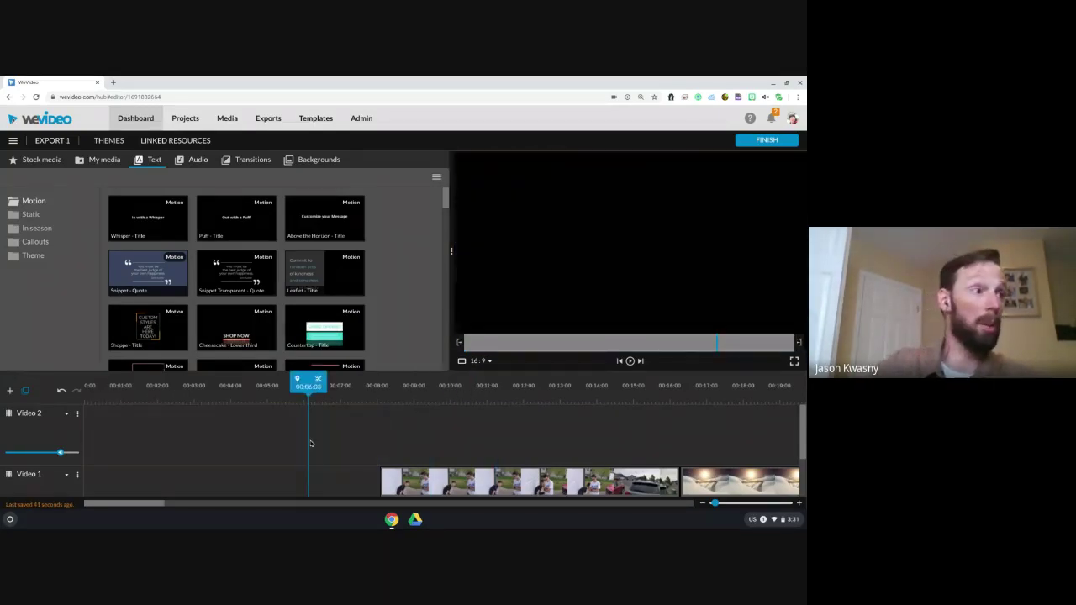
Place the Rise - 3 lines title at the start of Video 2 and open it for editing.
{"action": "scroll", "coordinate": [234, 272], "scroll_direction": "down", "scroll_amount": 5}
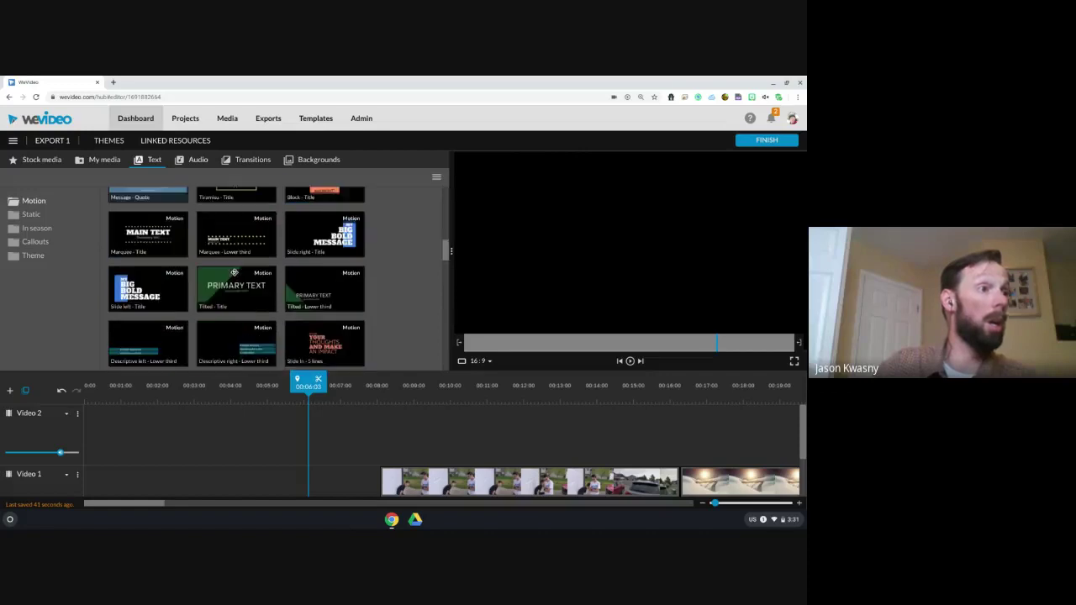
{"action": "scroll", "coordinate": [235, 272], "scroll_direction": "down", "scroll_amount": 3}
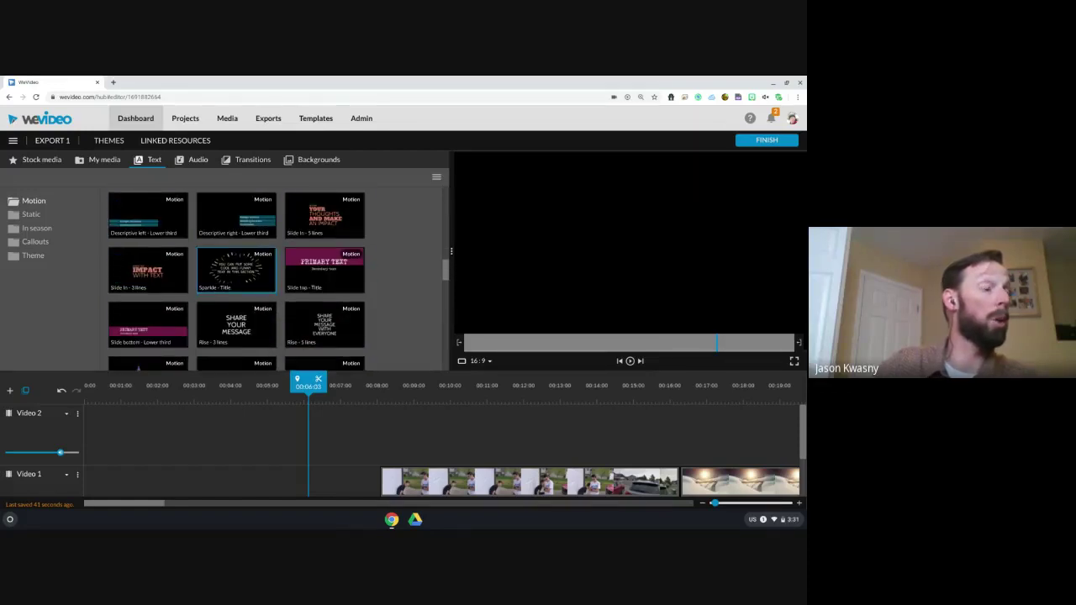
{"action": "left_click_drag", "start_coordinate": [235, 269], "coordinate": [181, 408]}
{"action": "left_click_drag", "start_coordinate": [116, 417], "coordinate": [98, 417]}
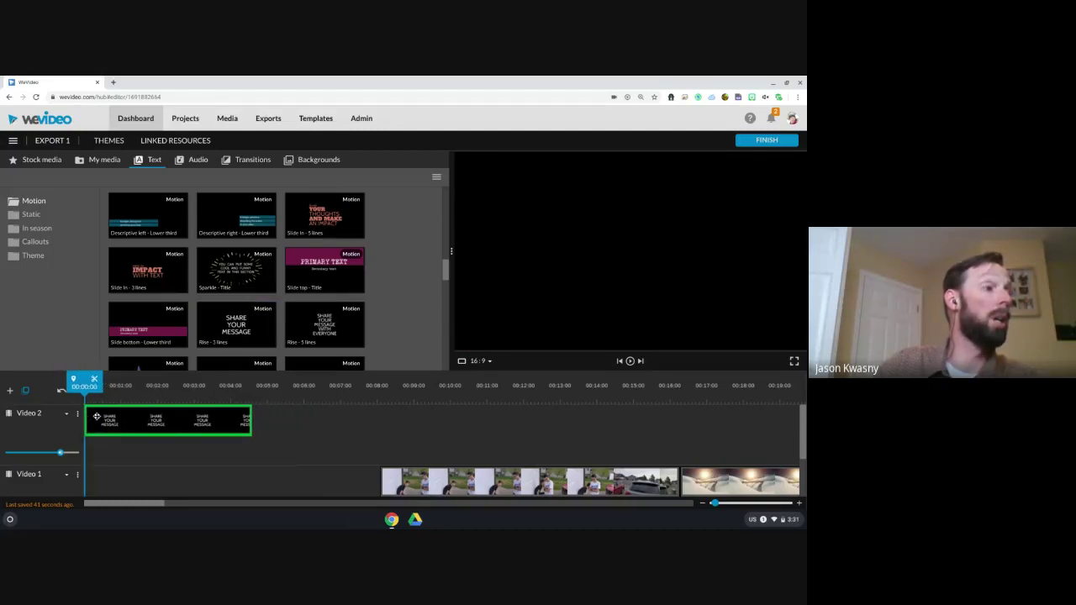
{"action": "double_click", "coordinate": [144, 423]}
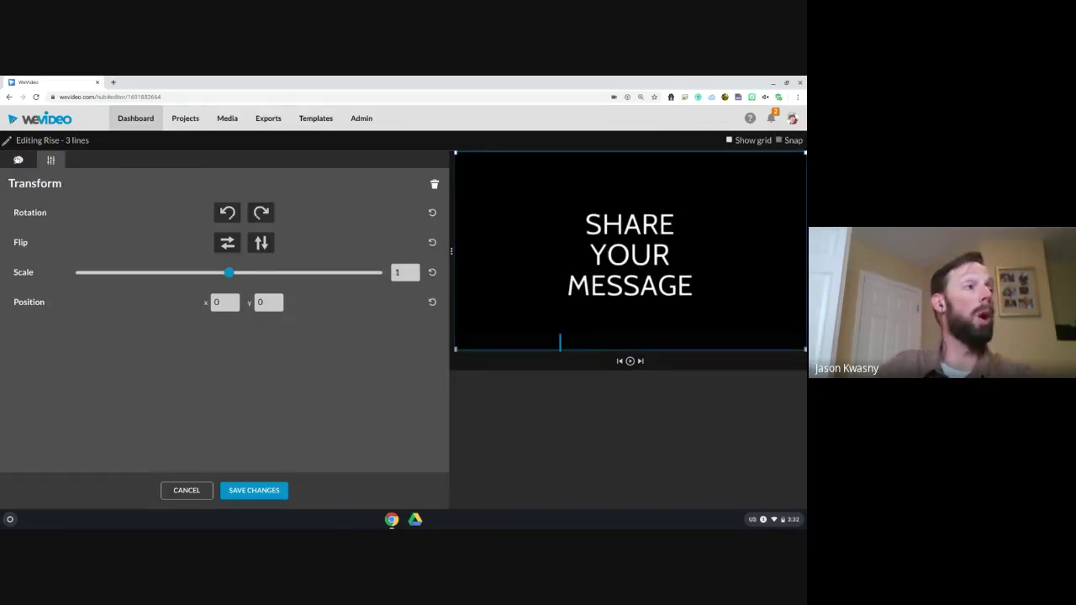
Change the Rise title lines to the presenter's first name, 'says' and 'make movies', then save.
{"action": "left_click", "coordinate": [17, 163]}
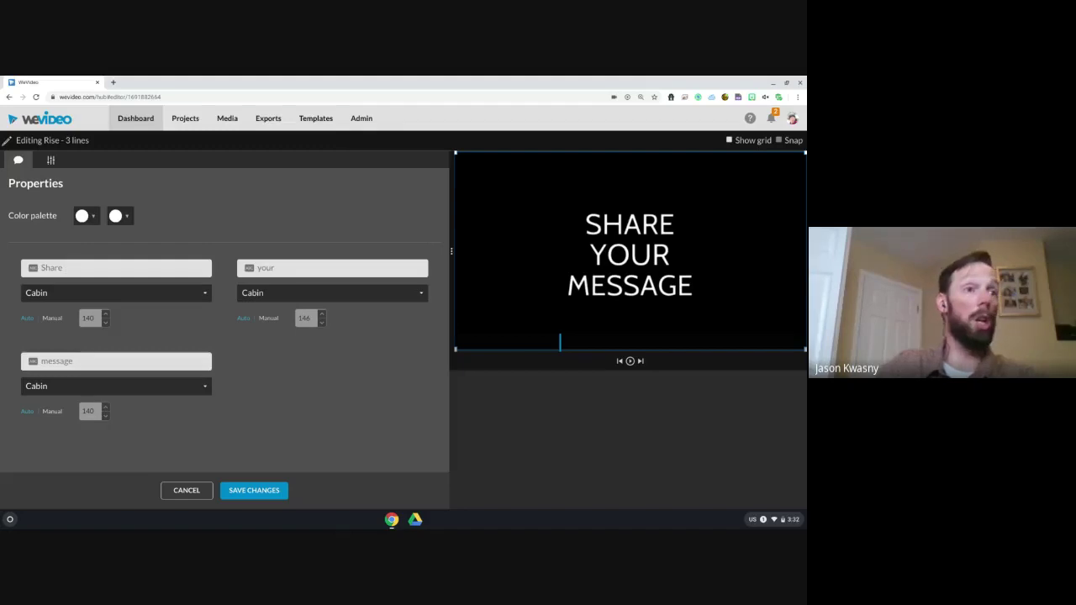
{"action": "key", "text": "BackSpace"}
{"action": "key", "text": "BackSpace"}
{"action": "key", "text": "BackSpace"}
{"action": "key", "text": "BackSpace"}
{"action": "key", "text": "BackSpace"}
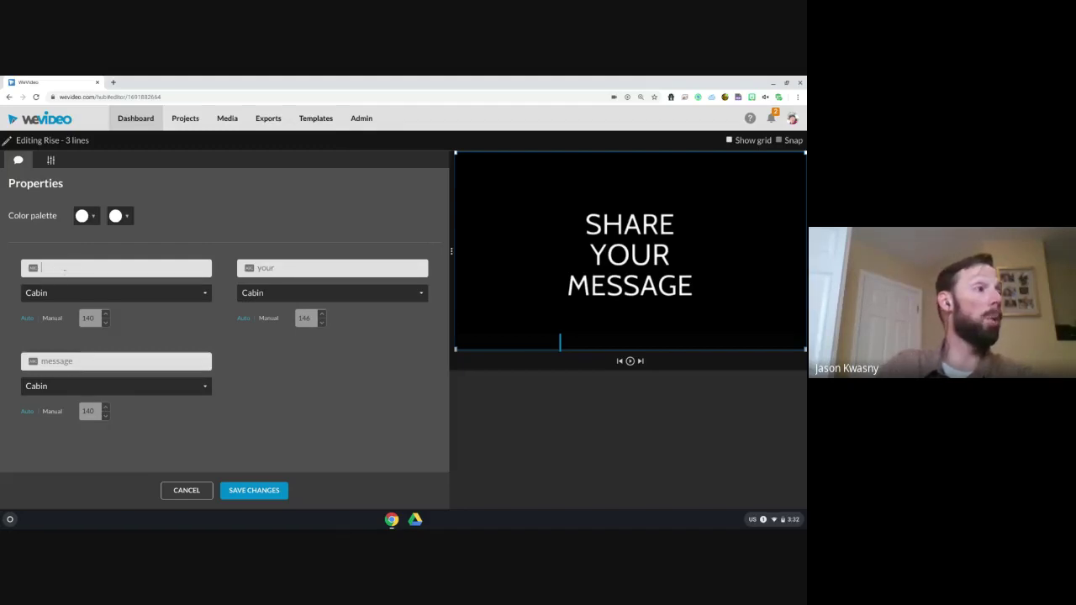
{"action": "type", "text": "Jason"}
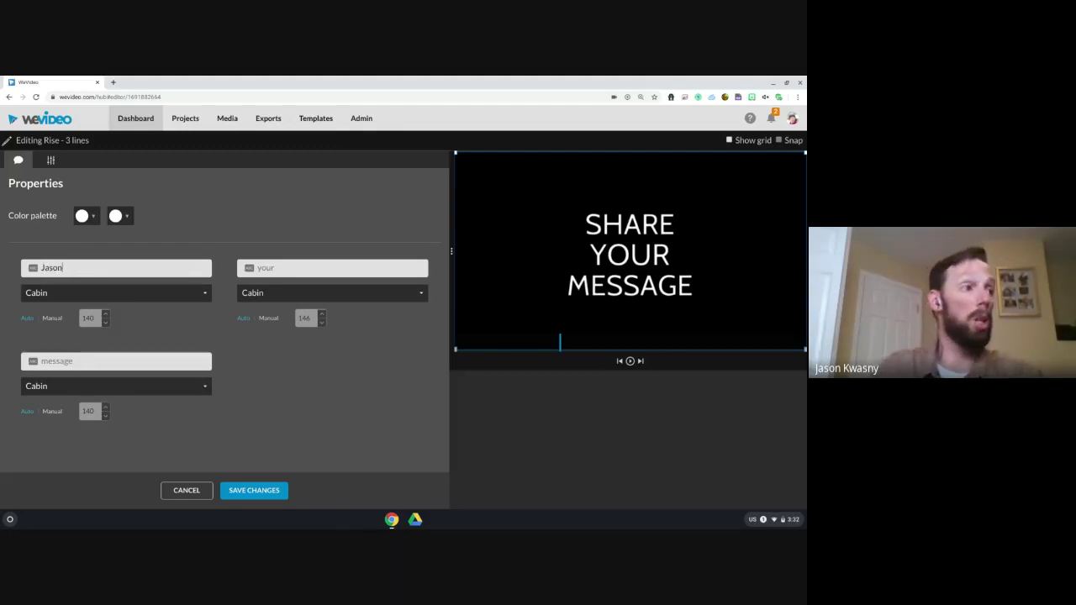
{"action": "left_click", "coordinate": [280, 269]}
{"action": "key", "text": "BackSpace"}
{"action": "key", "text": "BackSpace"}
{"action": "key", "text": "BackSpace"}
{"action": "key", "text": "BackSpace"}
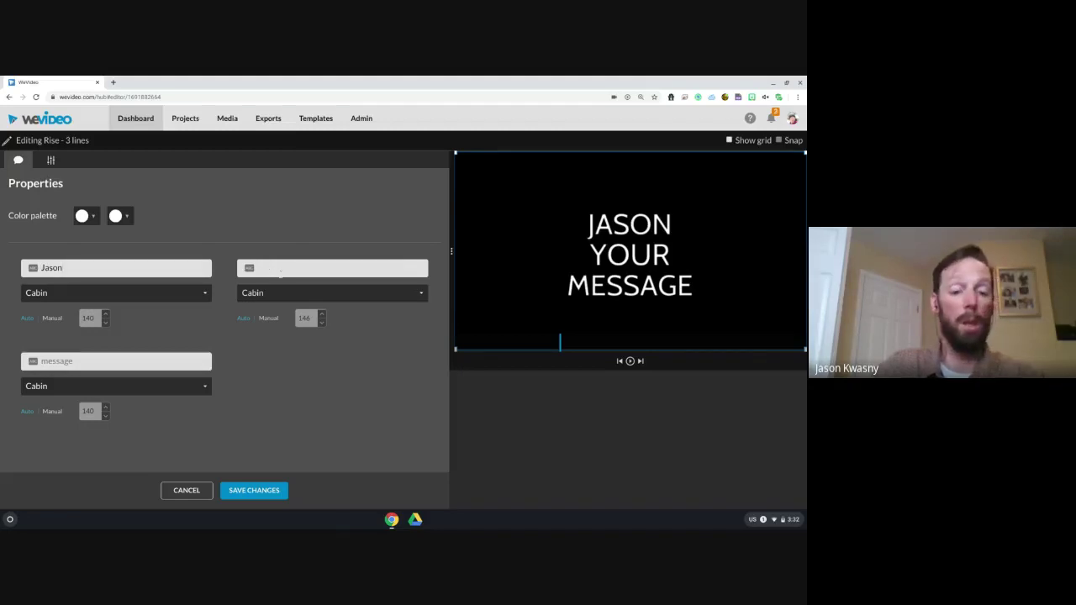
{"action": "type", "text": "says"}
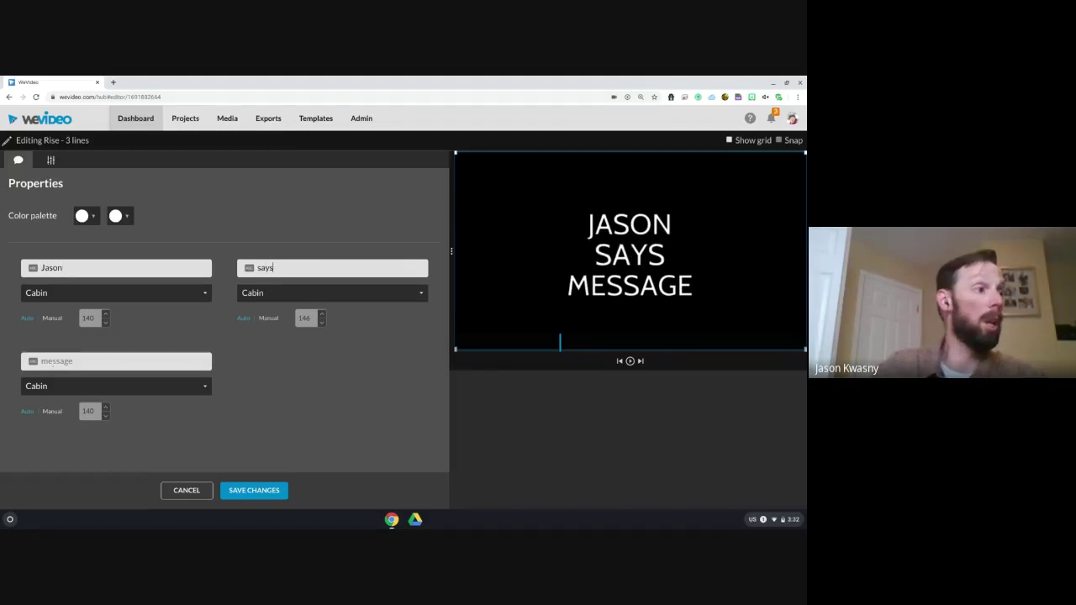
{"action": "left_click", "coordinate": [116, 361]}
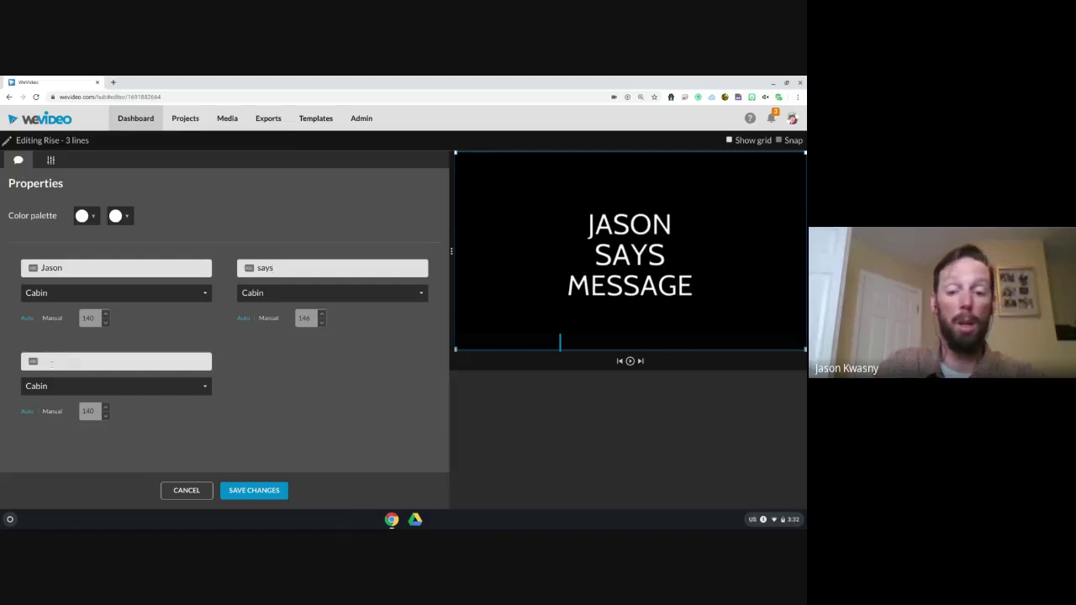
{"action": "type", "text": "make movies"}
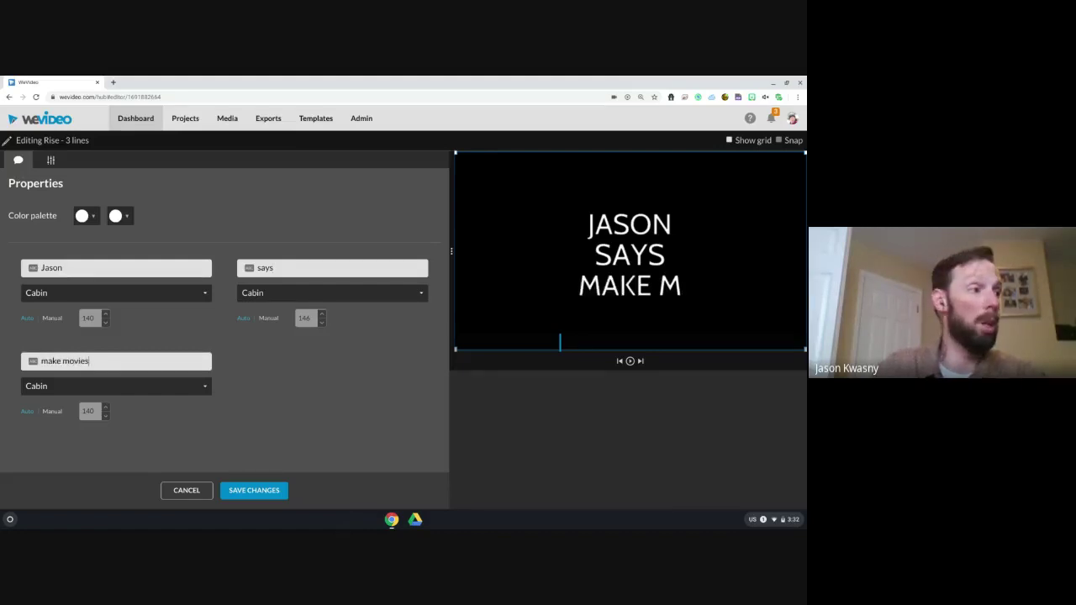
{"action": "left_click", "coordinate": [259, 491]}
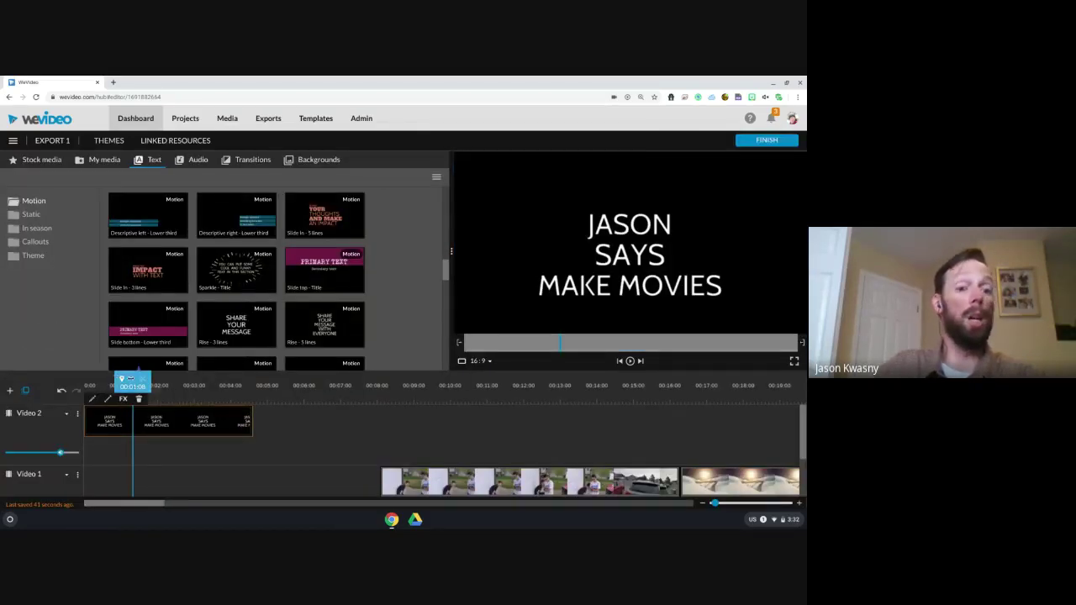
Rewind the playhead to the start and play the preview to check the Rise title.
{"action": "left_click_drag", "start_coordinate": [145, 383], "coordinate": [73, 380]}
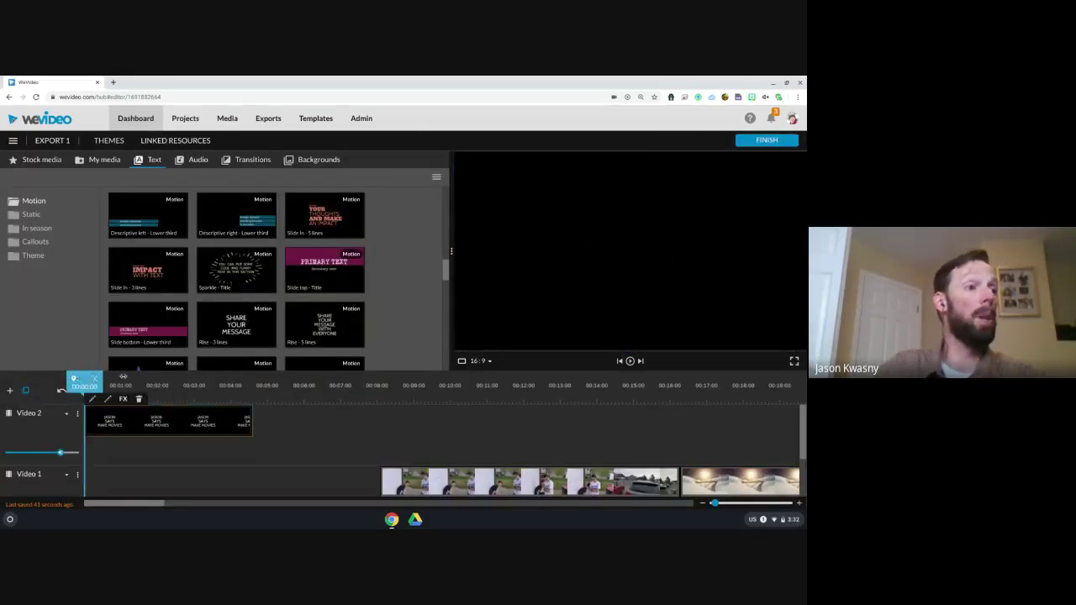
{"action": "left_click", "coordinate": [631, 361]}
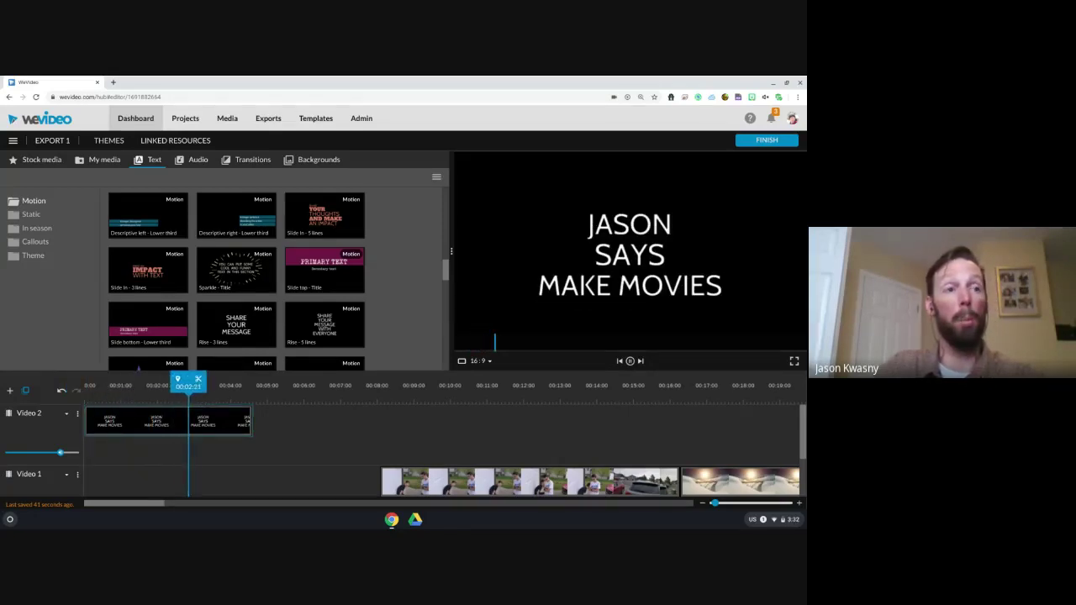
{"action": "left_click", "coordinate": [630, 362]}
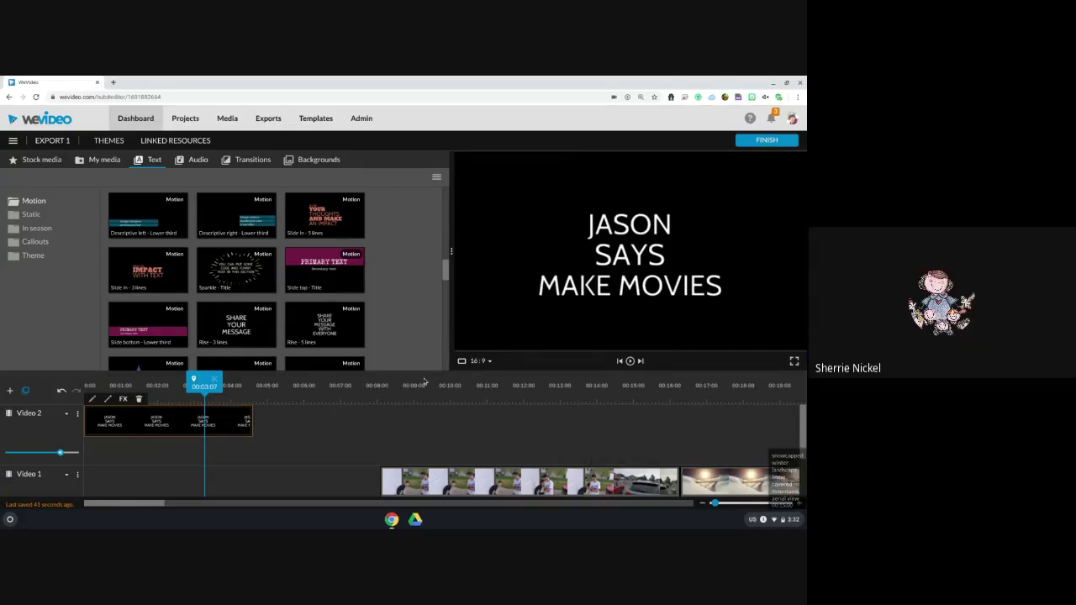
{"action": "double_click", "coordinate": [144, 425]}
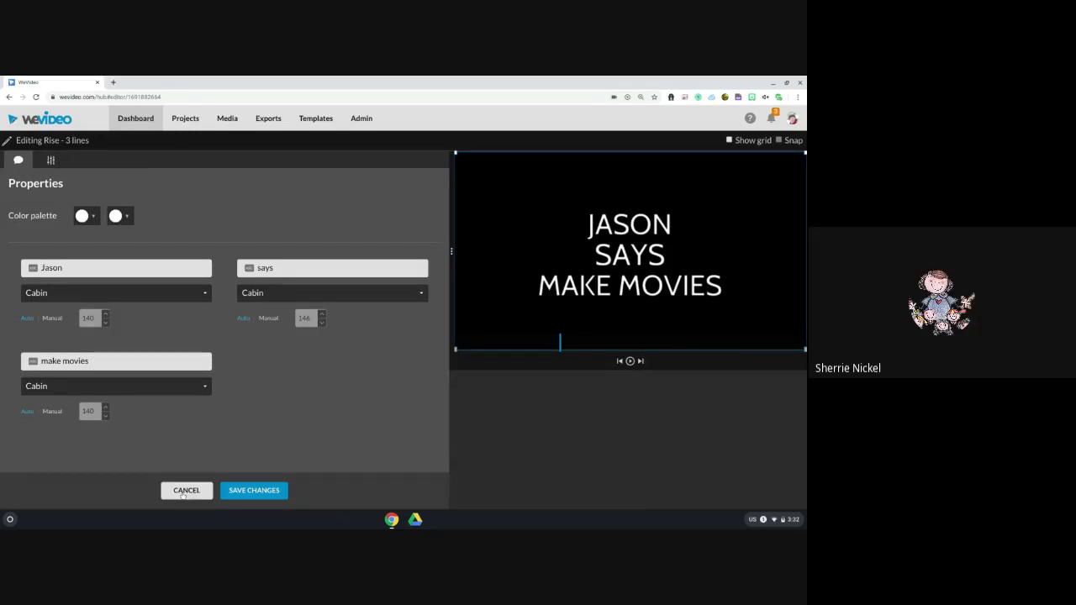
{"action": "double_click", "coordinate": [61, 268]}
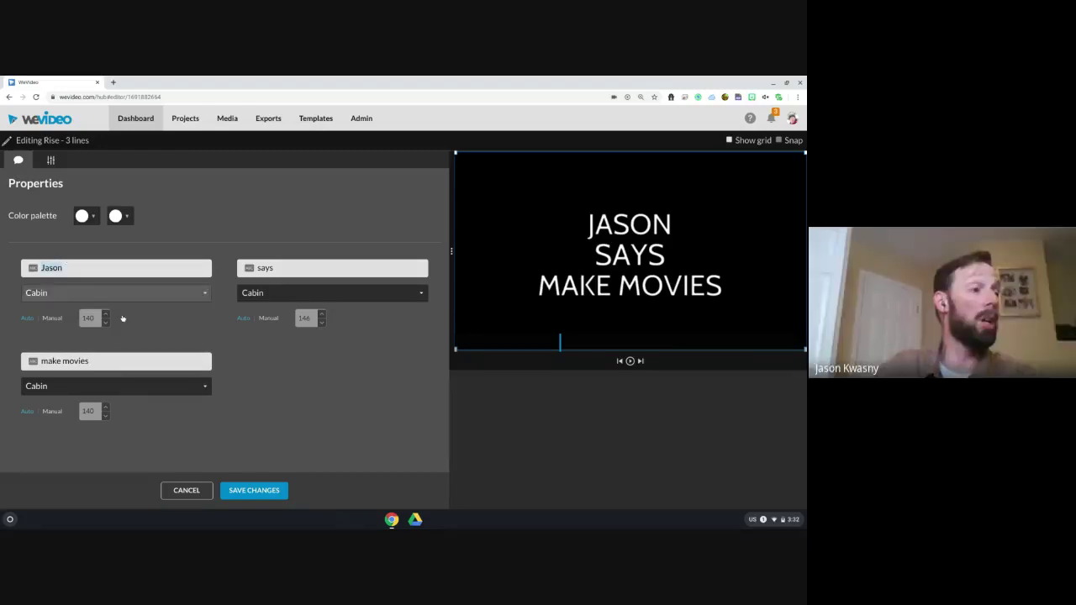
{"action": "left_click", "coordinate": [187, 490]}
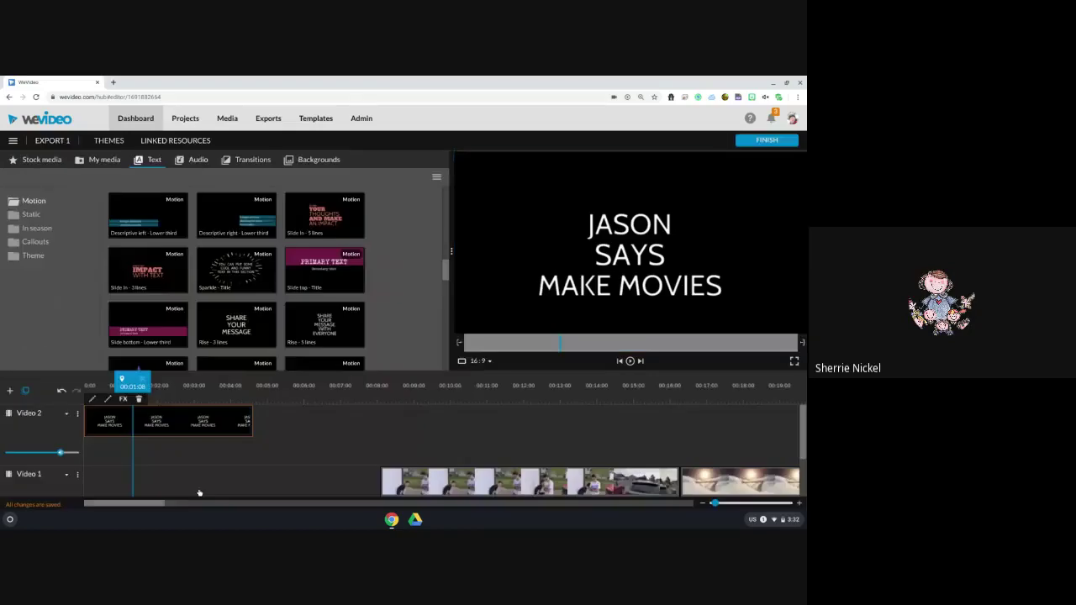
{"action": "left_click", "coordinate": [92, 401]}
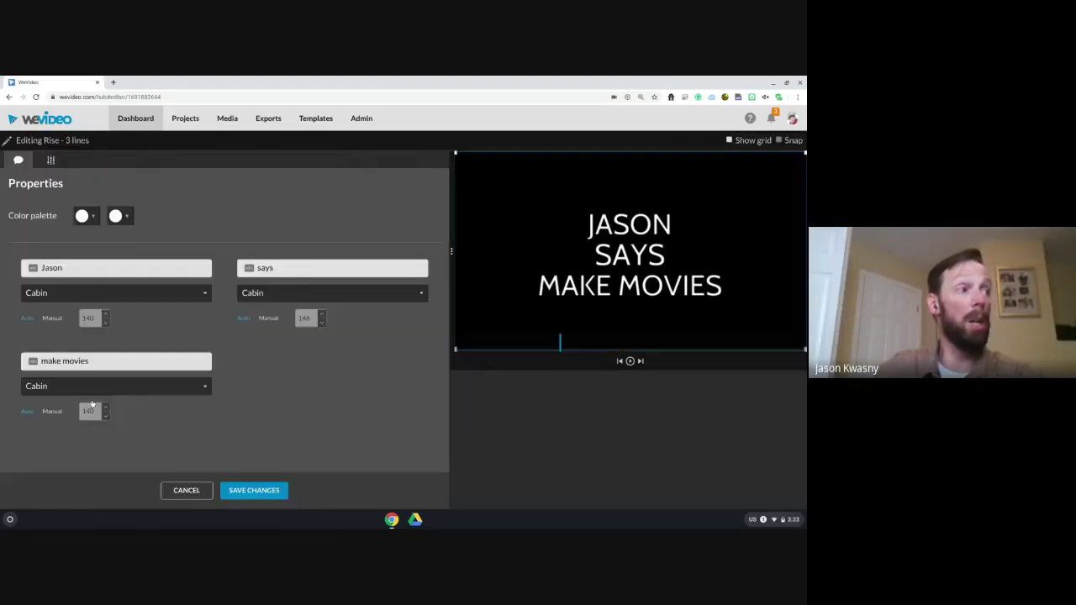
{"action": "left_click", "coordinate": [67, 267]}
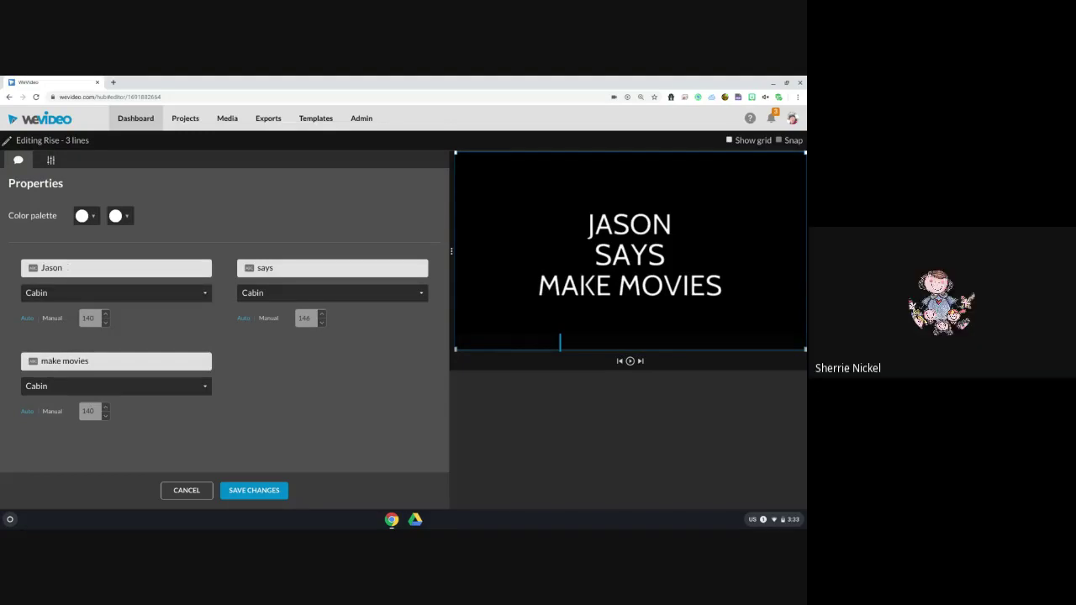
{"action": "left_click", "coordinate": [187, 492]}
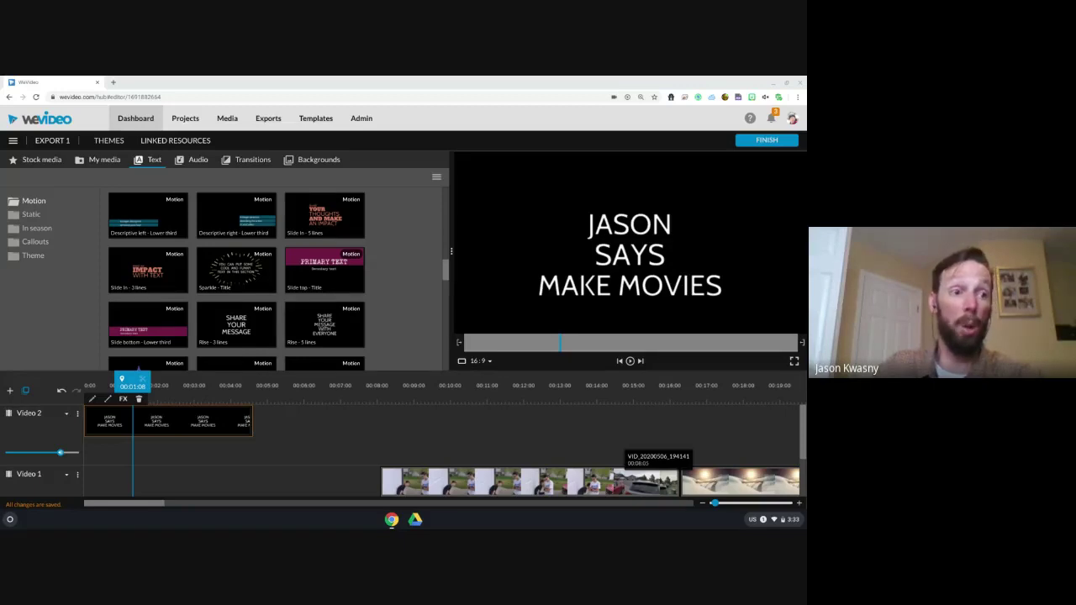
Split the Video 1 phone clip at 00:09:23 into a short opening piece and a remainder.
{"action": "left_click", "coordinate": [621, 477]}
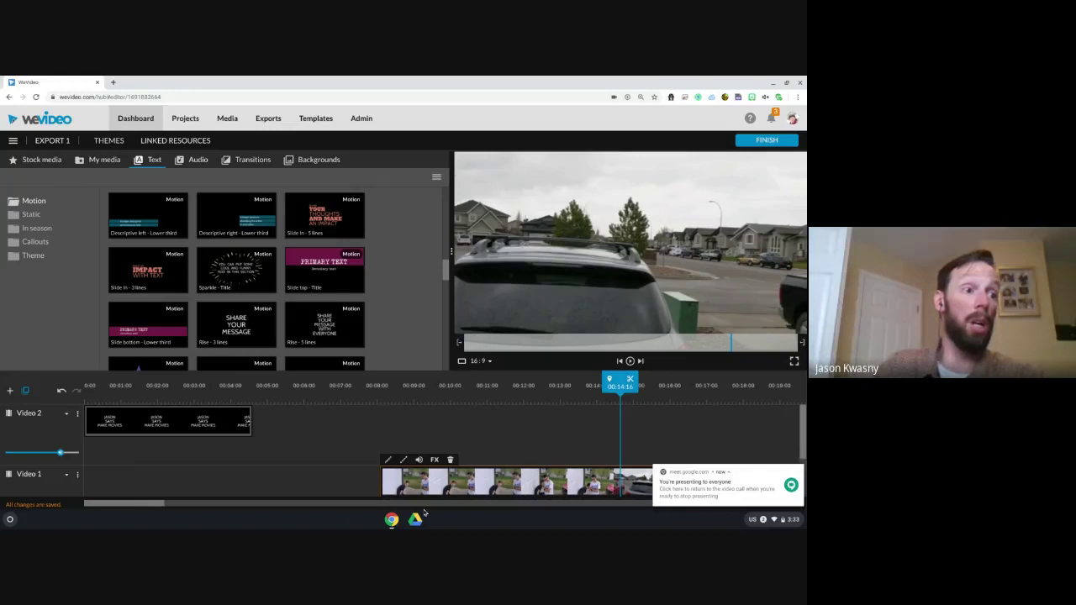
{"action": "left_click_drag", "start_coordinate": [385, 483], "coordinate": [490, 482]}
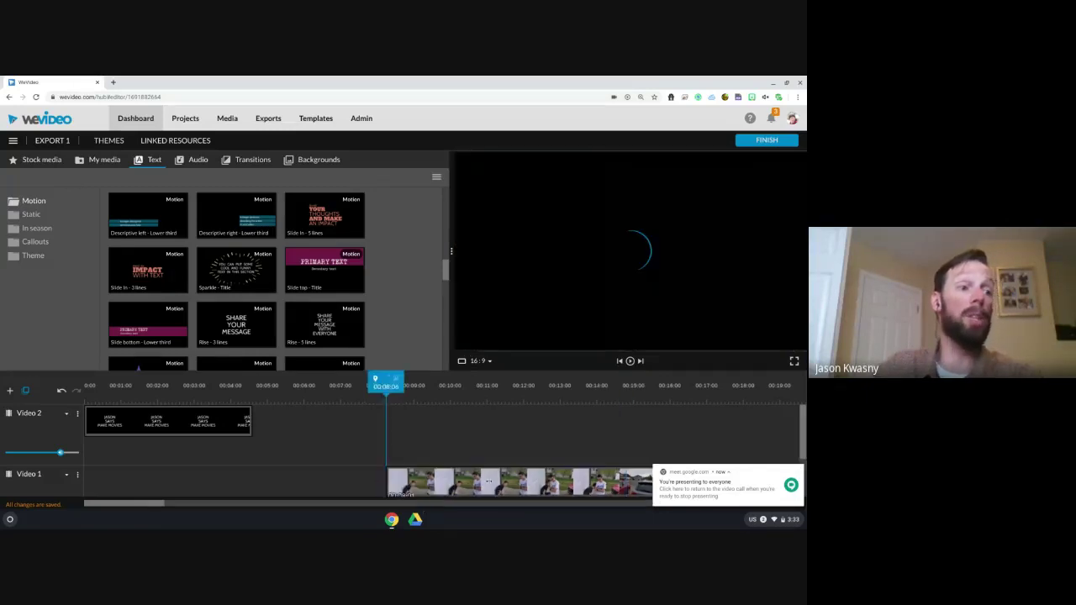
{"action": "key", "text": "ctrl+z"}
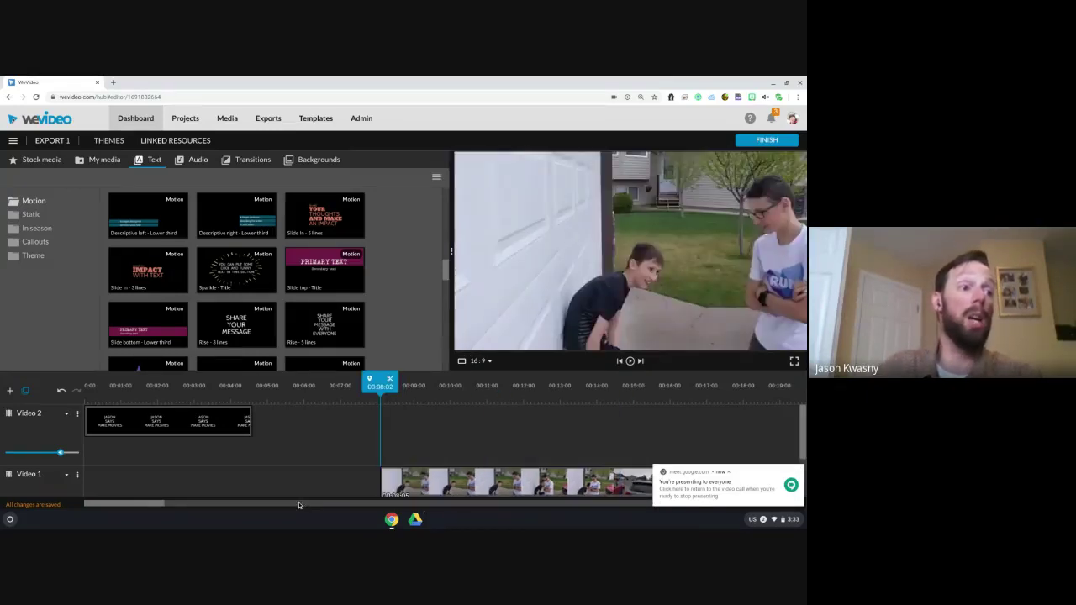
{"action": "left_click", "coordinate": [471, 481]}
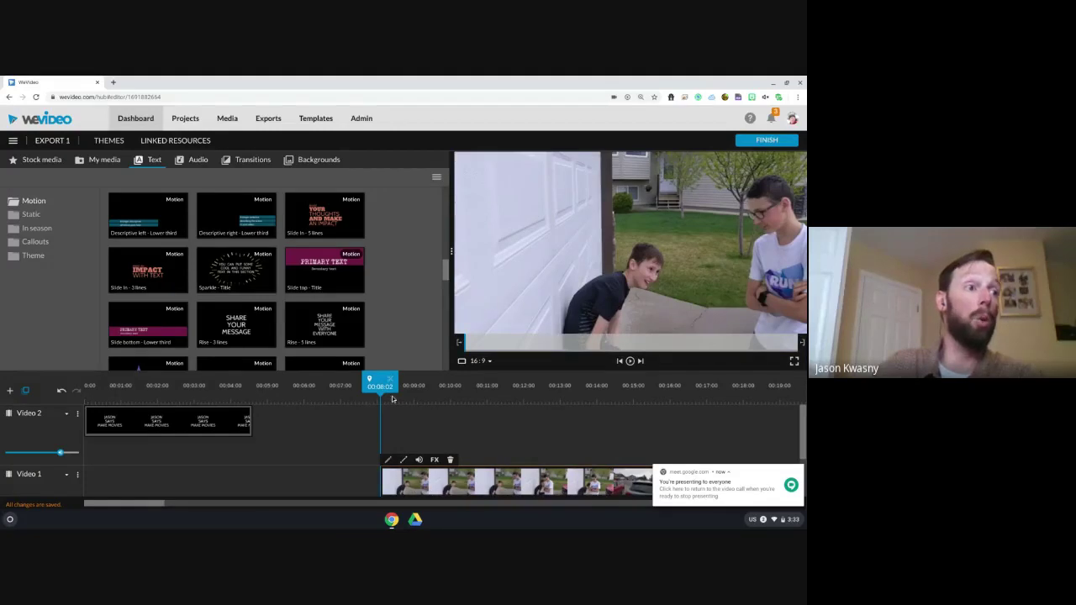
{"action": "left_click", "coordinate": [389, 397]}
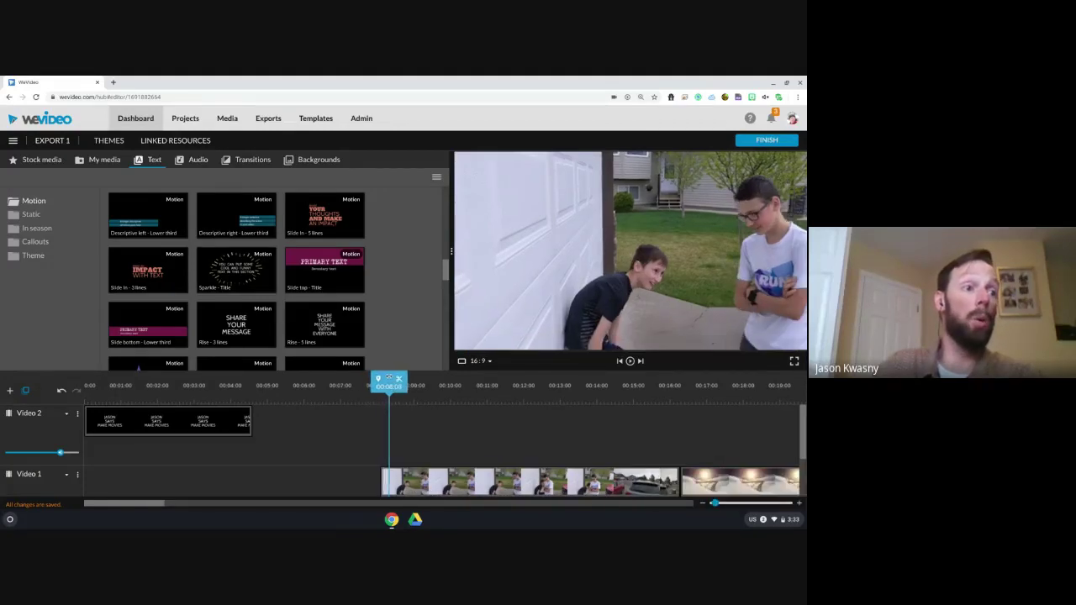
{"action": "left_click", "coordinate": [393, 481]}
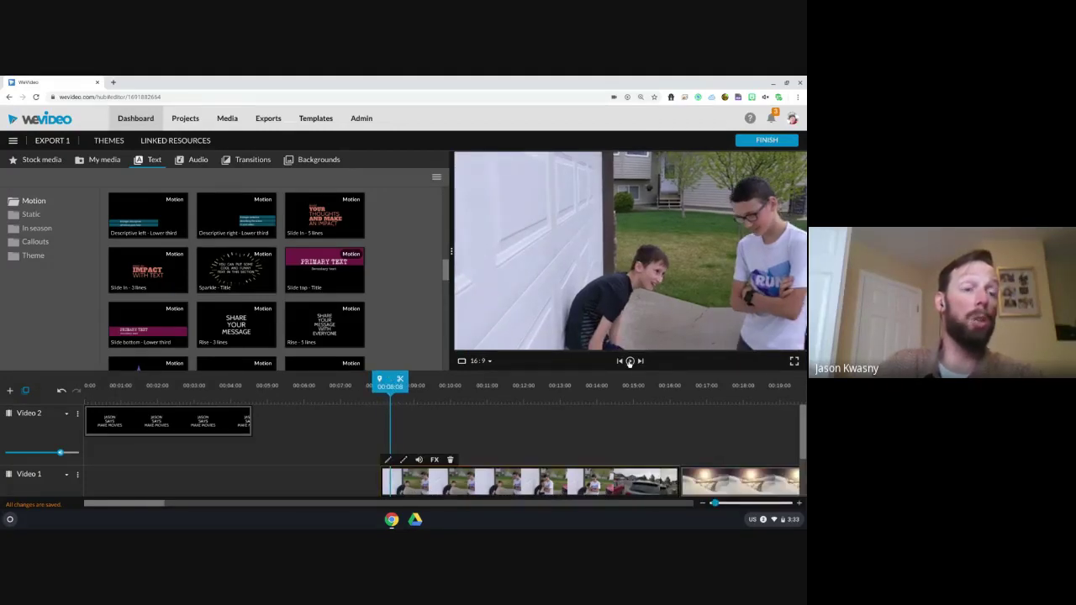
{"action": "left_click", "coordinate": [630, 361]}
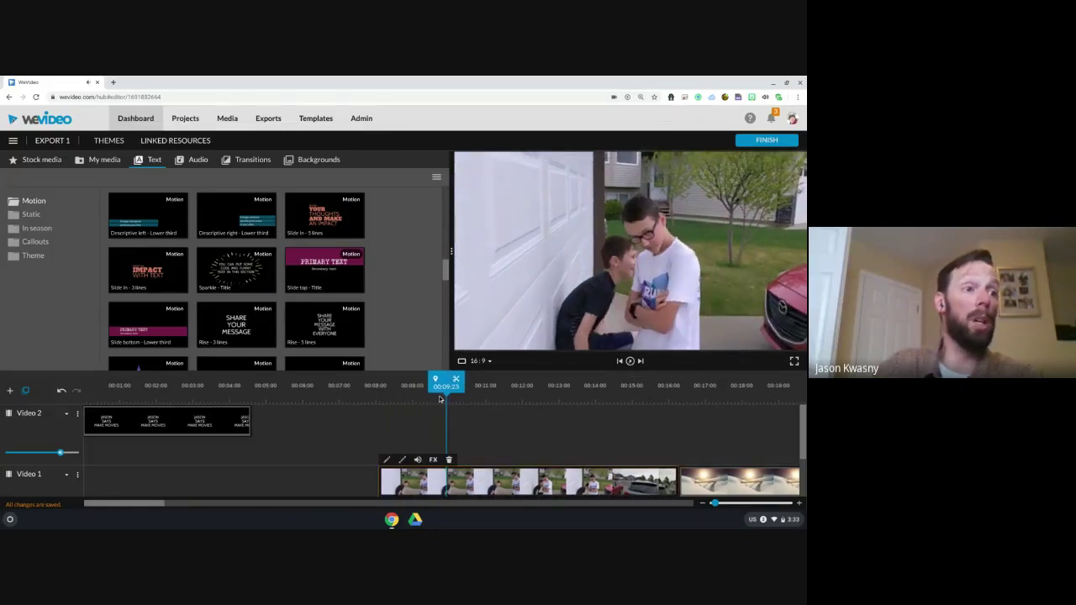
{"action": "left_click", "coordinate": [458, 380]}
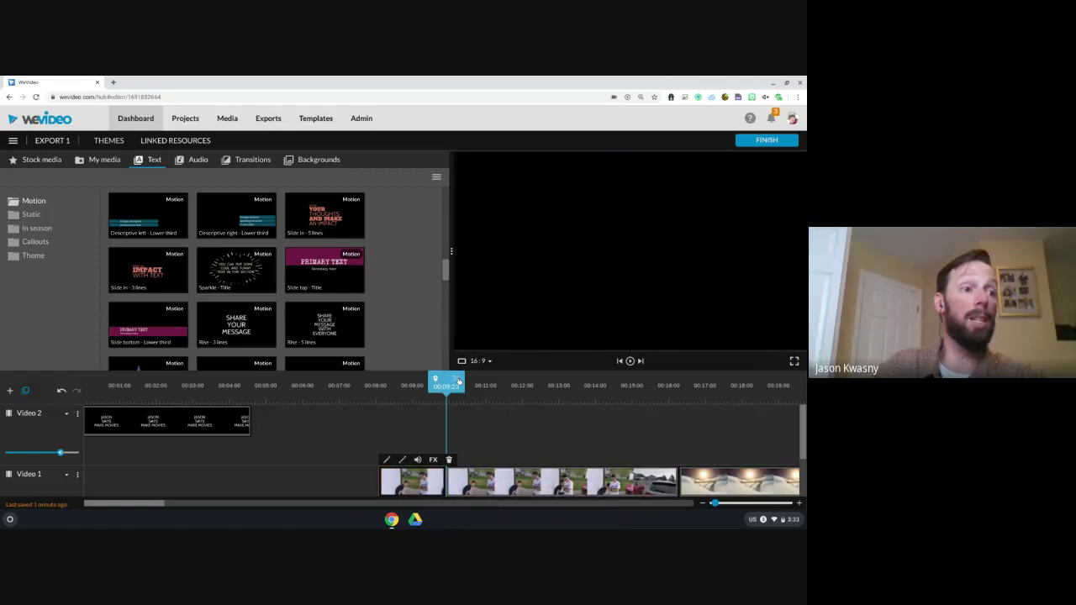
{"action": "left_click", "coordinate": [422, 483]}
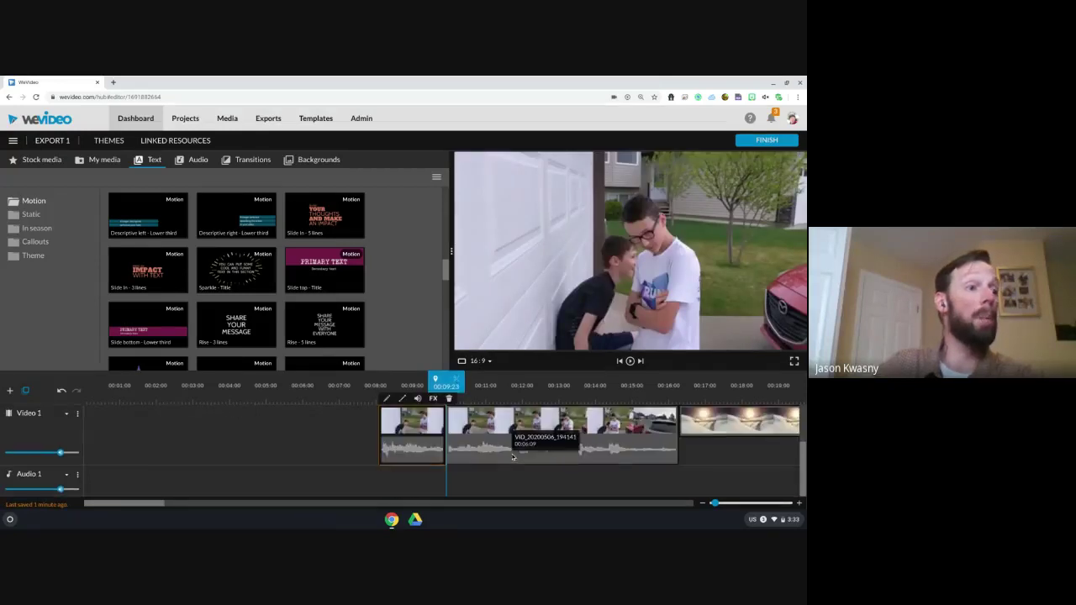
Hide Video 1's audio waveform and compact the Video 2 track row.
{"action": "scroll", "coordinate": [422, 459], "scroll_direction": "down", "scroll_amount": 1}
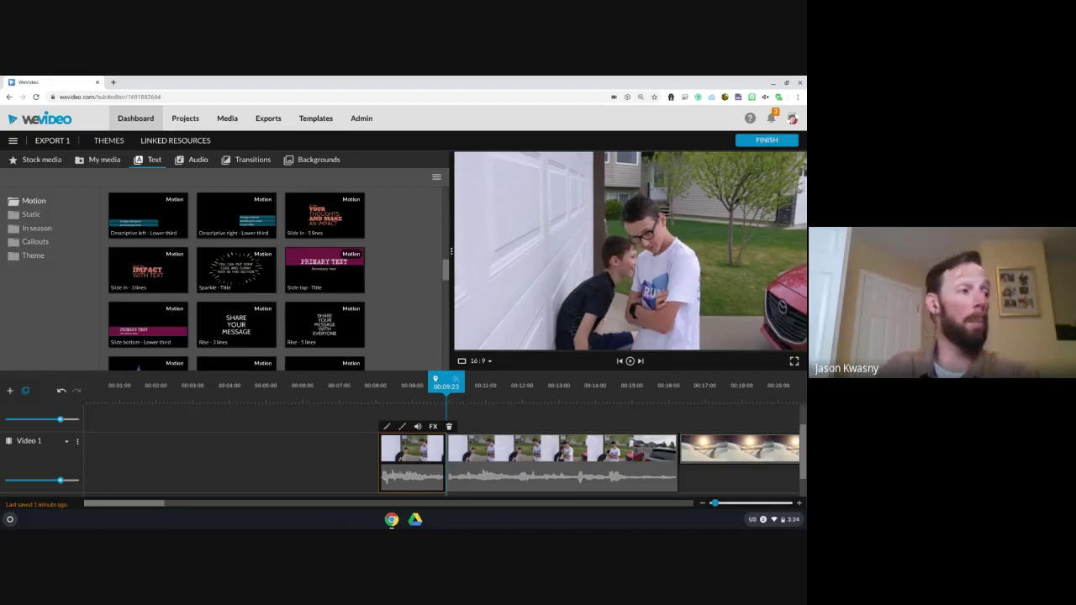
{"action": "left_click", "coordinate": [65, 442]}
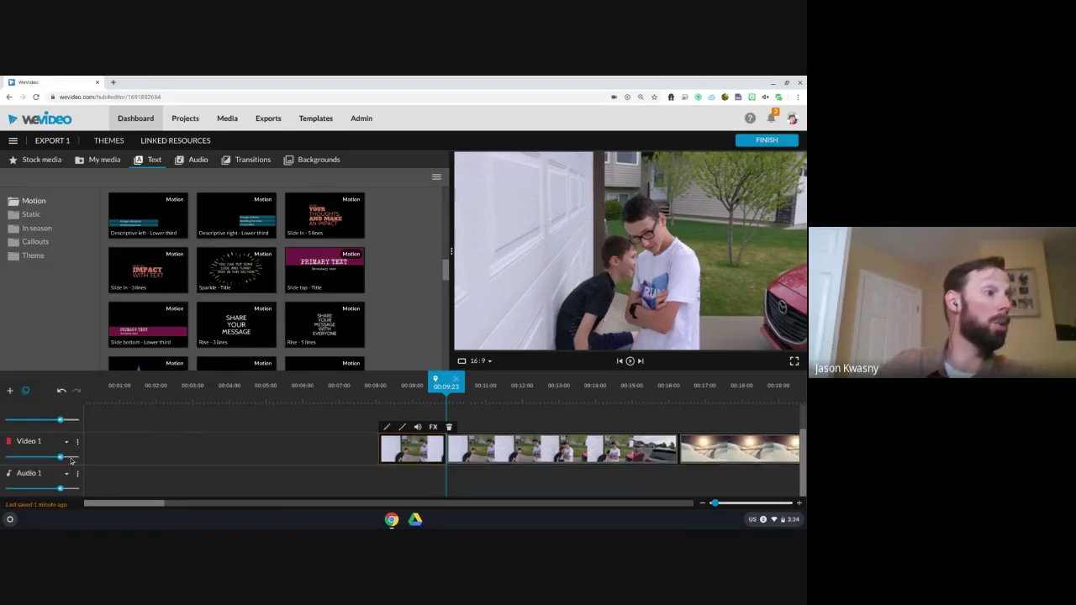
{"action": "scroll", "coordinate": [70, 459], "scroll_direction": "up", "scroll_amount": 1}
{"action": "left_click", "coordinate": [67, 415]}
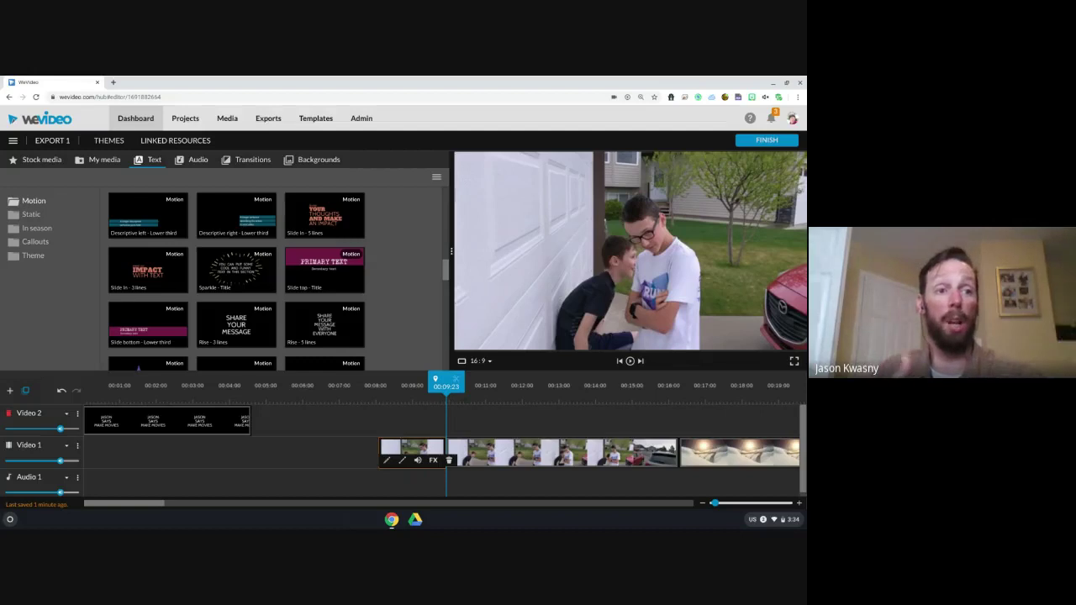
Add a new video track named 'Trash'.
{"action": "left_click", "coordinate": [10, 392]}
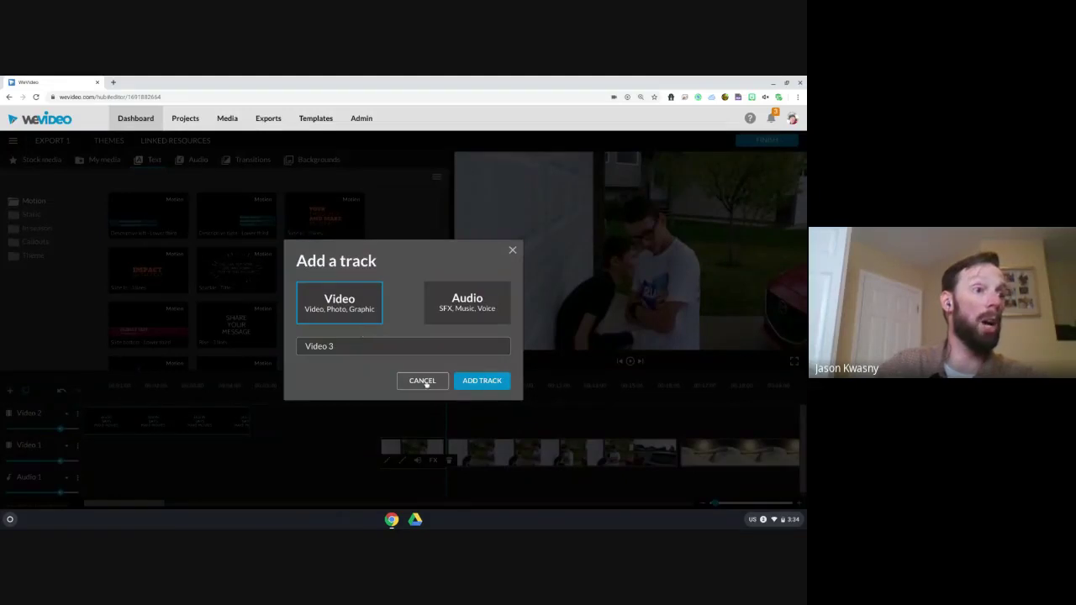
{"action": "left_click", "coordinate": [346, 343]}
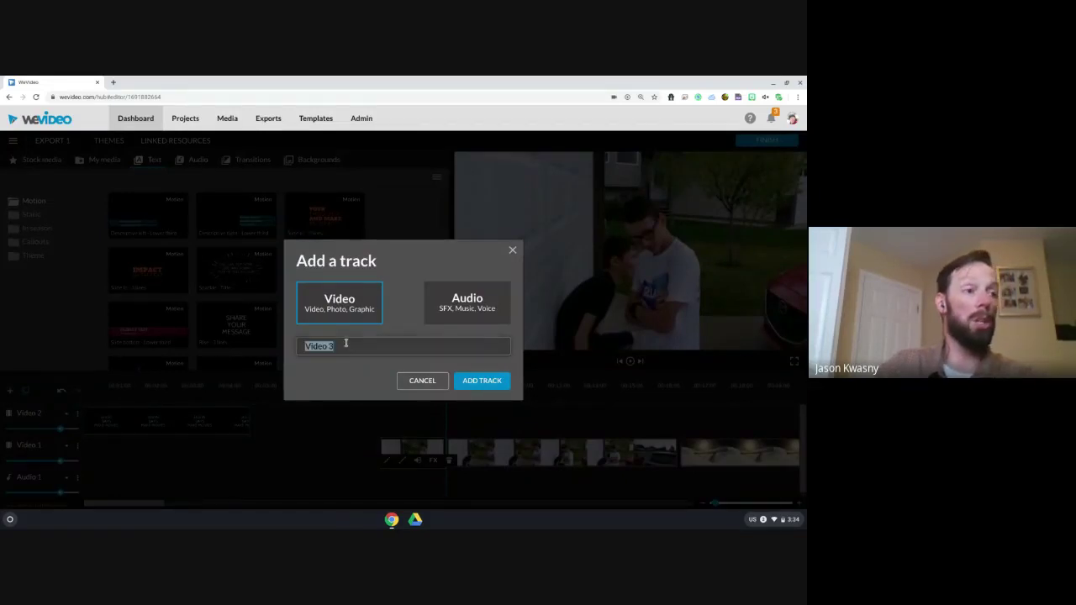
{"action": "type", "text": "Trash"}
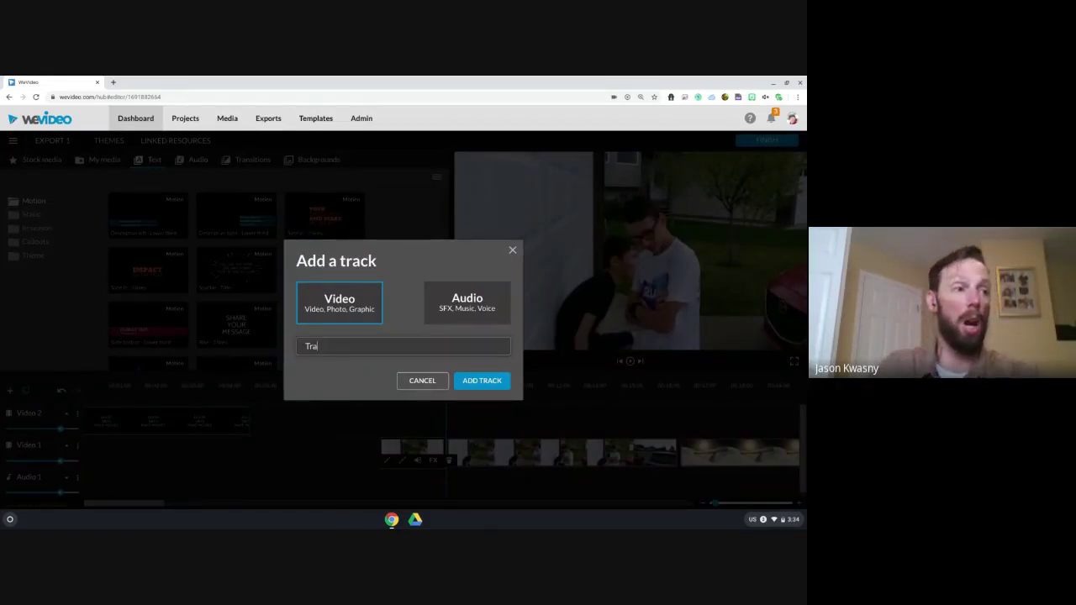
{"action": "left_click", "coordinate": [493, 389]}
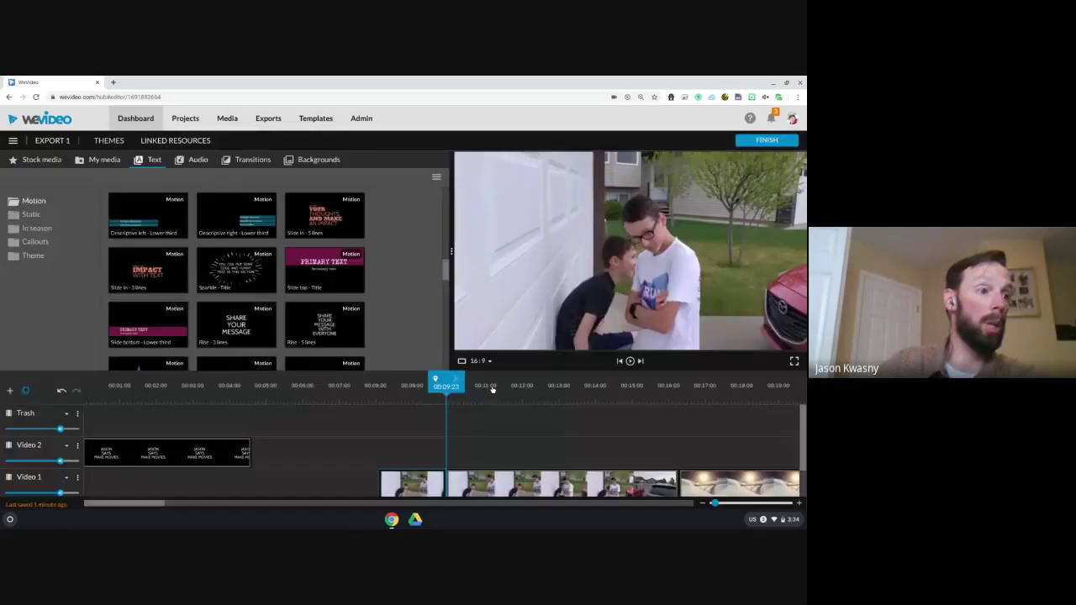
Move the split-off first piece onto the Trash track and hide that track.
{"action": "left_click_drag", "start_coordinate": [424, 488], "coordinate": [423, 425]}
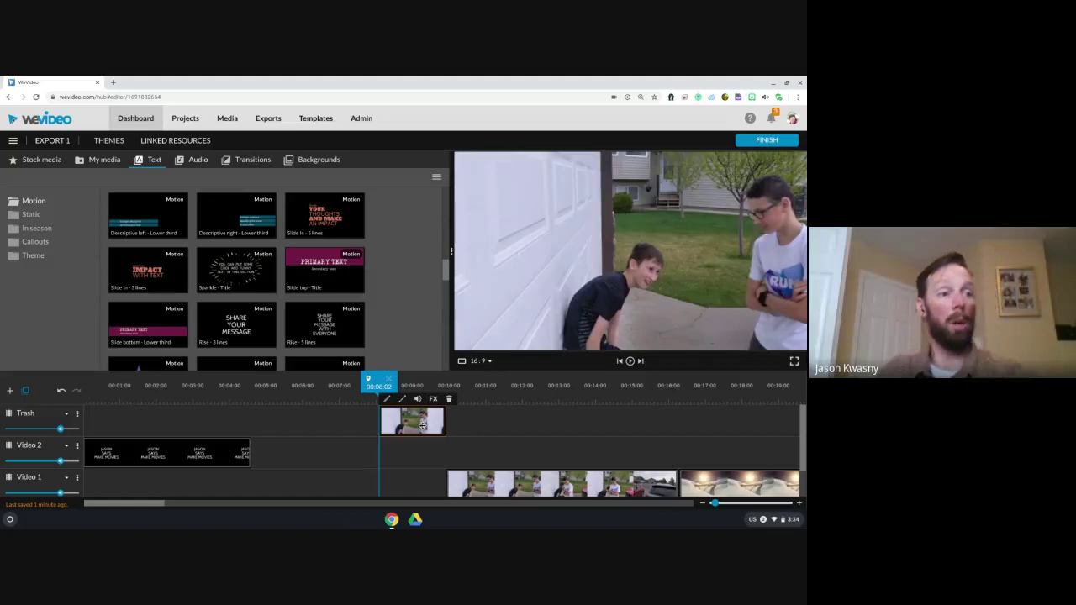
{"action": "left_click", "coordinate": [76, 413]}
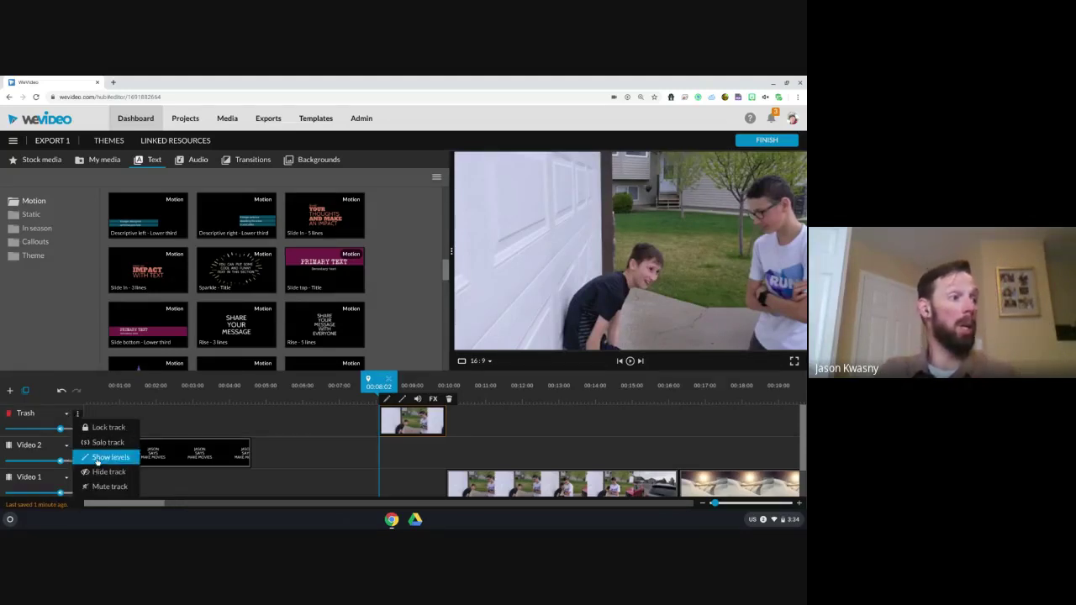
{"action": "left_click", "coordinate": [99, 472]}
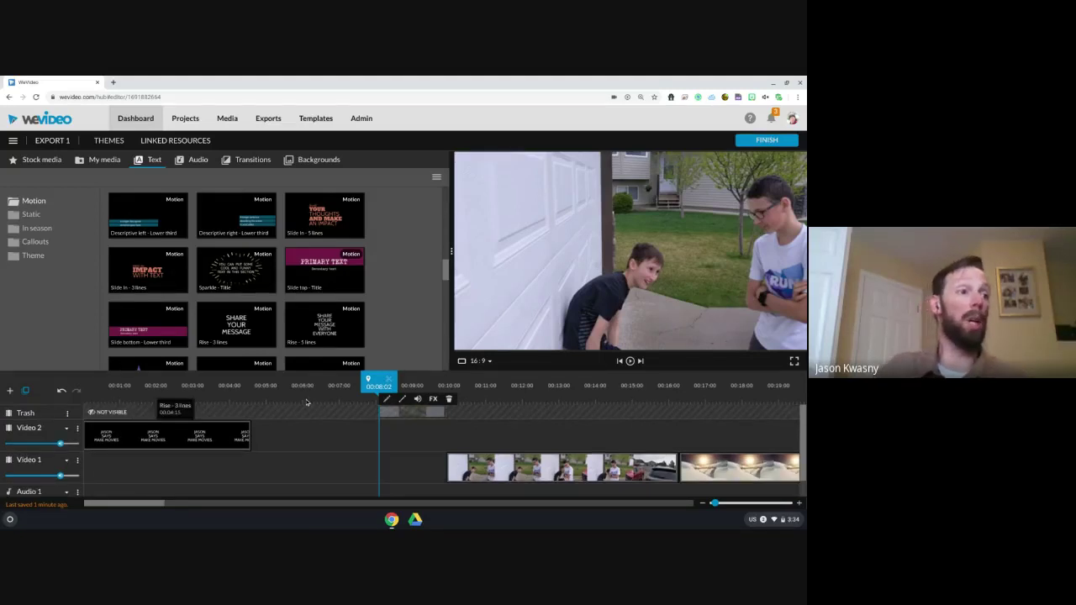
{"action": "left_click_drag", "start_coordinate": [378, 382], "coordinate": [350, 383]}
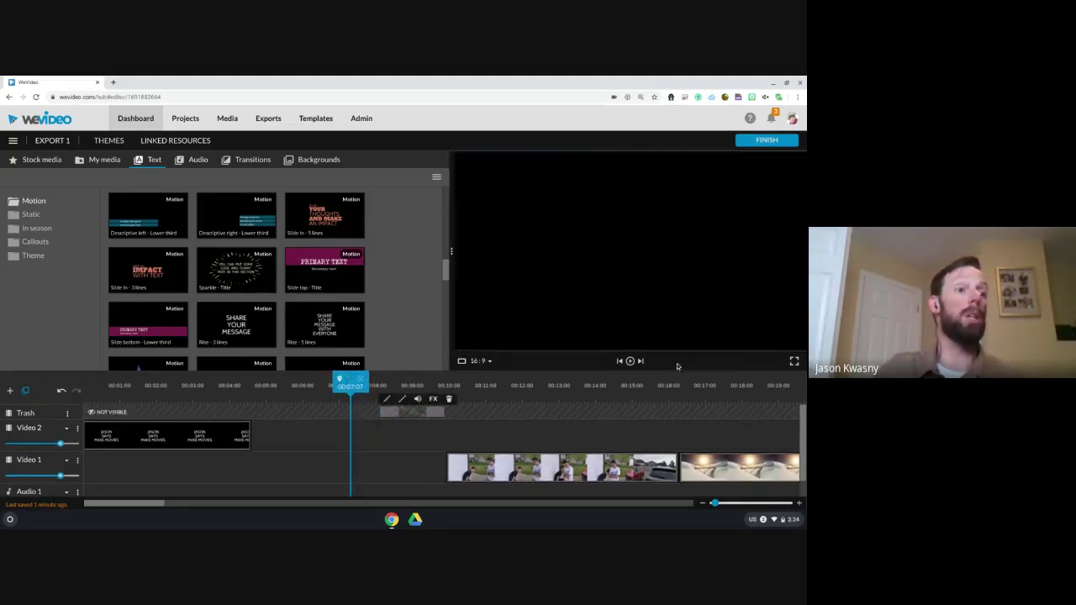
Play back from 00:07:07 and scrub the playhead between about 00:11 and 00:12:20.
{"action": "left_click", "coordinate": [630, 362]}
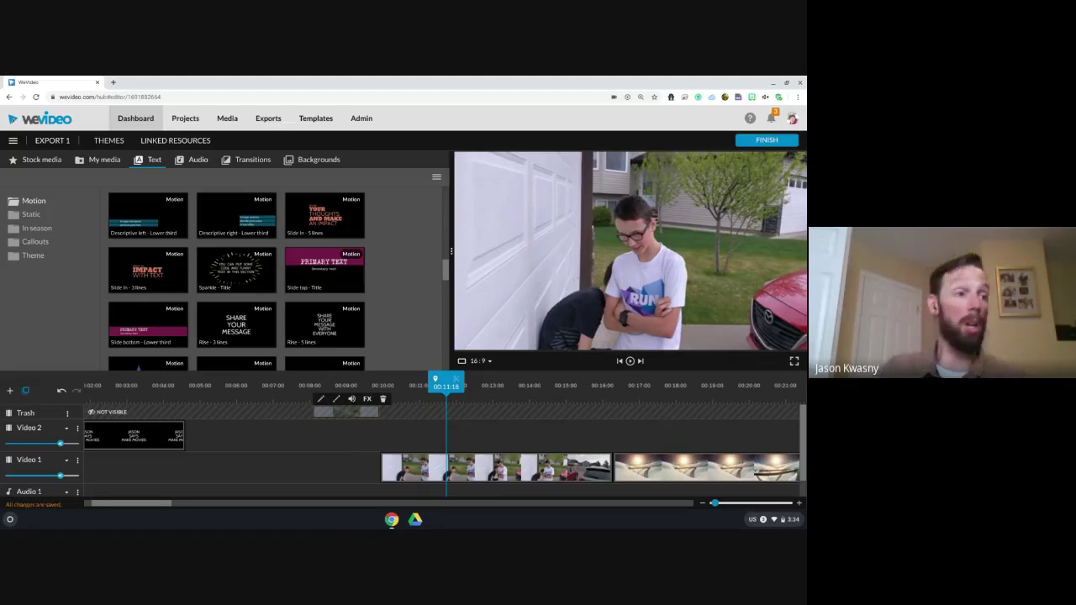
{"action": "left_click", "coordinate": [473, 474]}
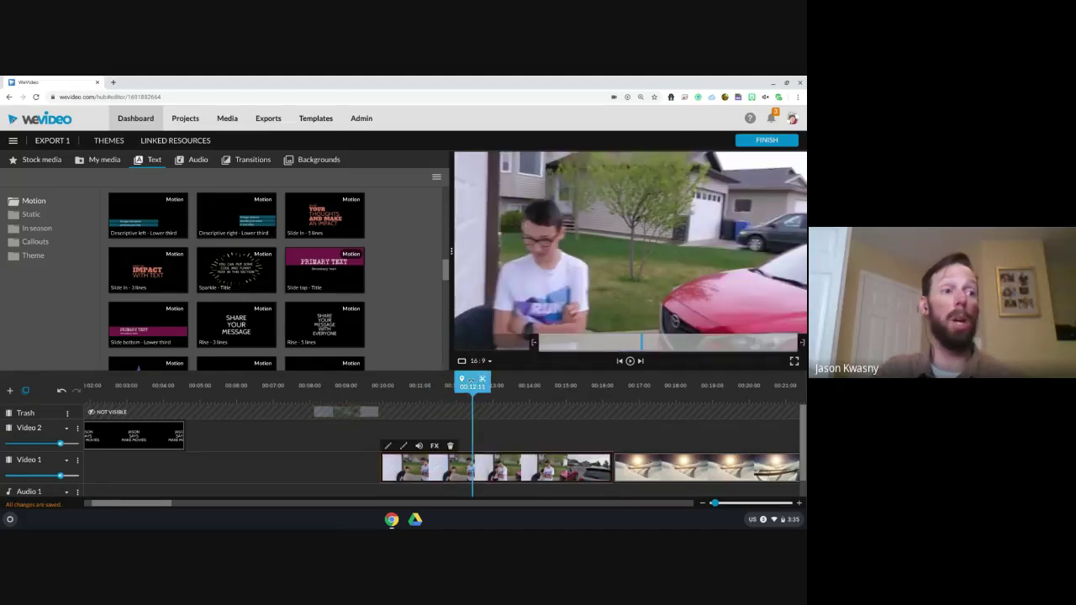
{"action": "left_click_drag", "start_coordinate": [471, 380], "coordinate": [446, 381]}
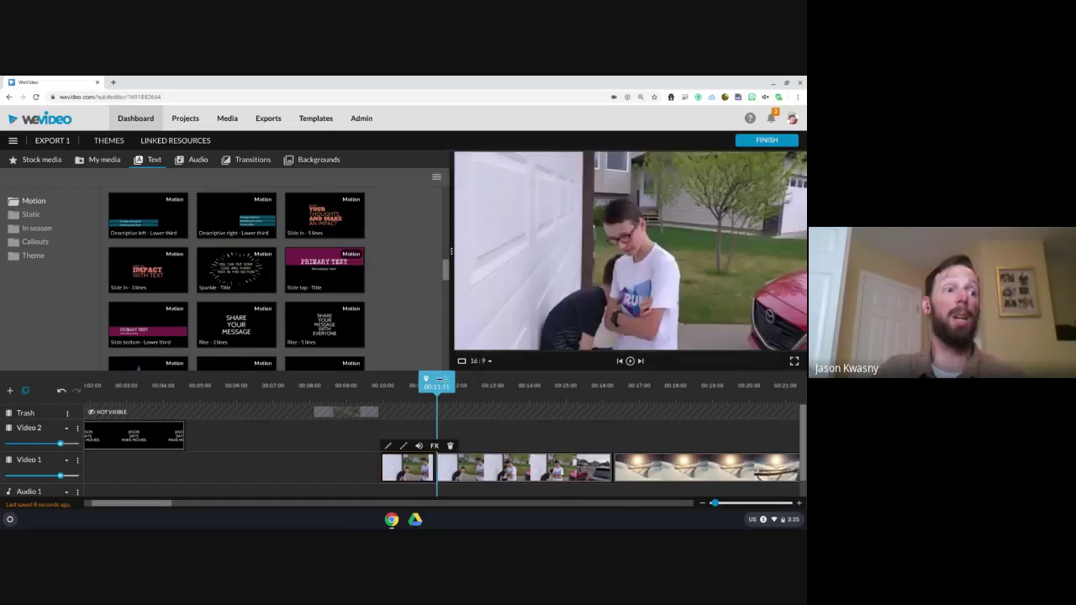
{"action": "left_click_drag", "start_coordinate": [445, 382], "coordinate": [509, 389]}
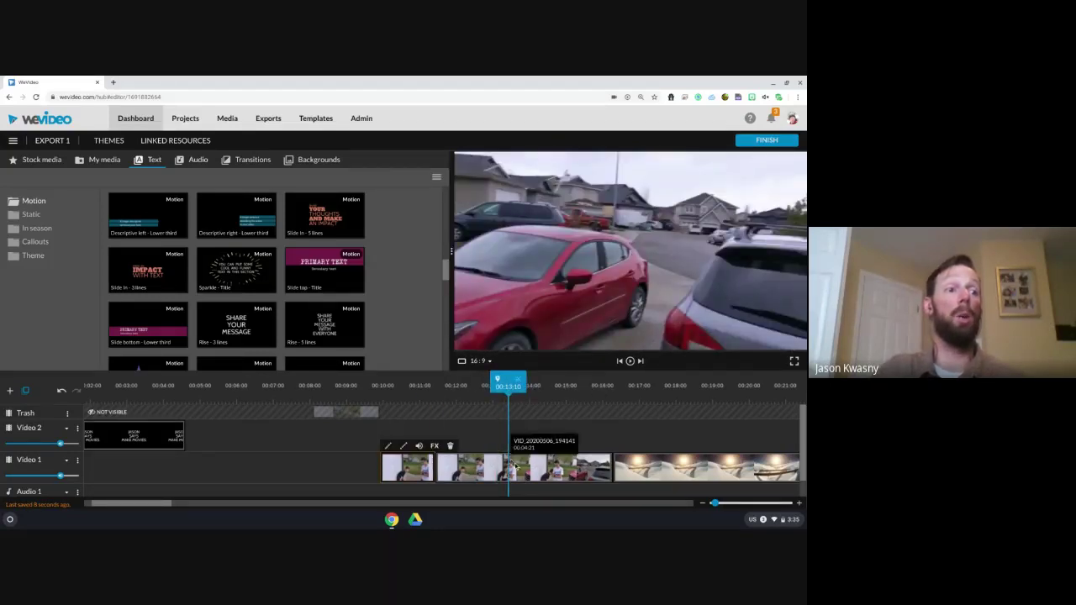
Split the red-car clip at 00:13 and delete the unwanted piece, leaving a gap.
{"action": "left_click", "coordinate": [515, 467]}
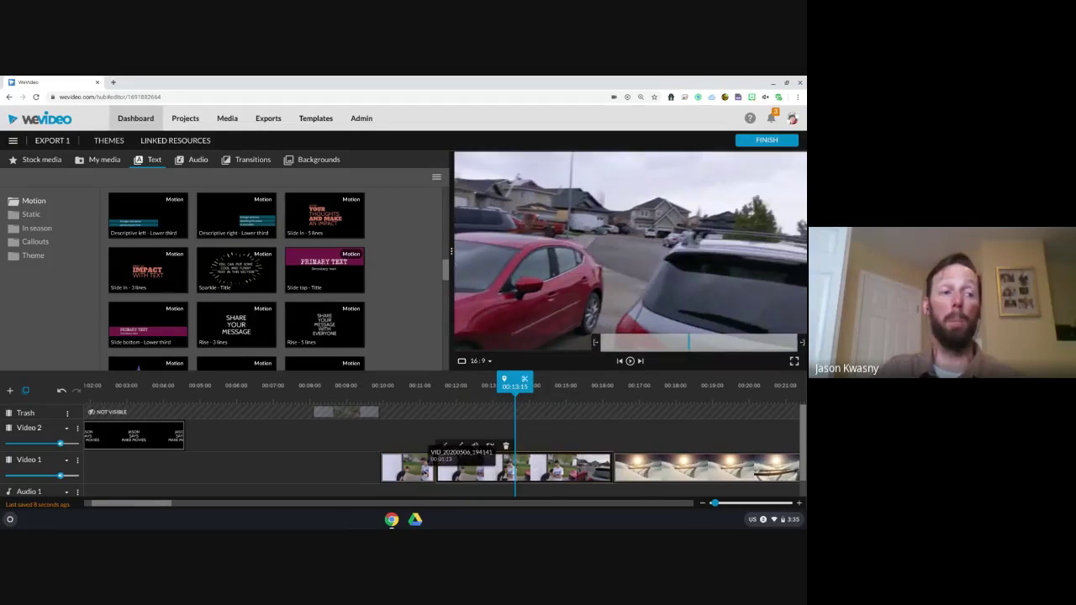
{"action": "left_click", "coordinate": [425, 471]}
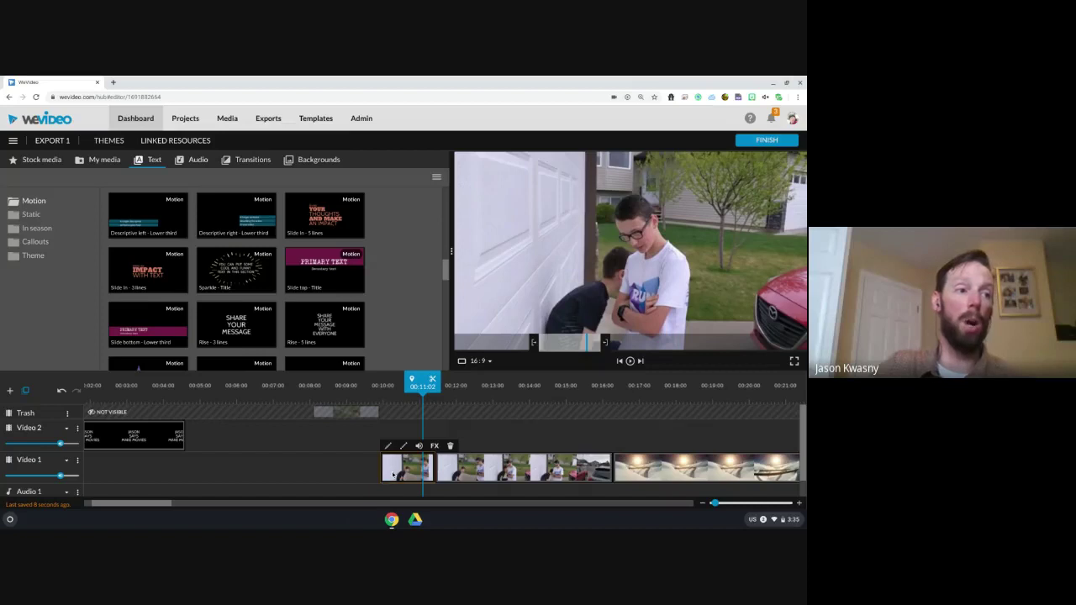
{"action": "left_click", "coordinate": [493, 467]}
{"action": "left_click", "coordinate": [688, 468]}
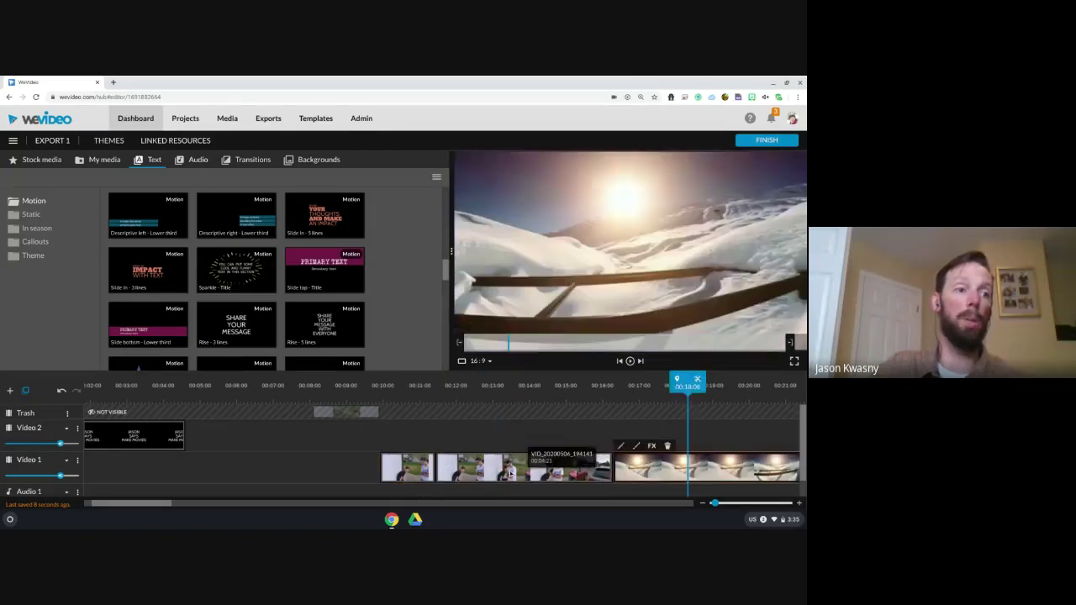
{"action": "left_click", "coordinate": [503, 475]}
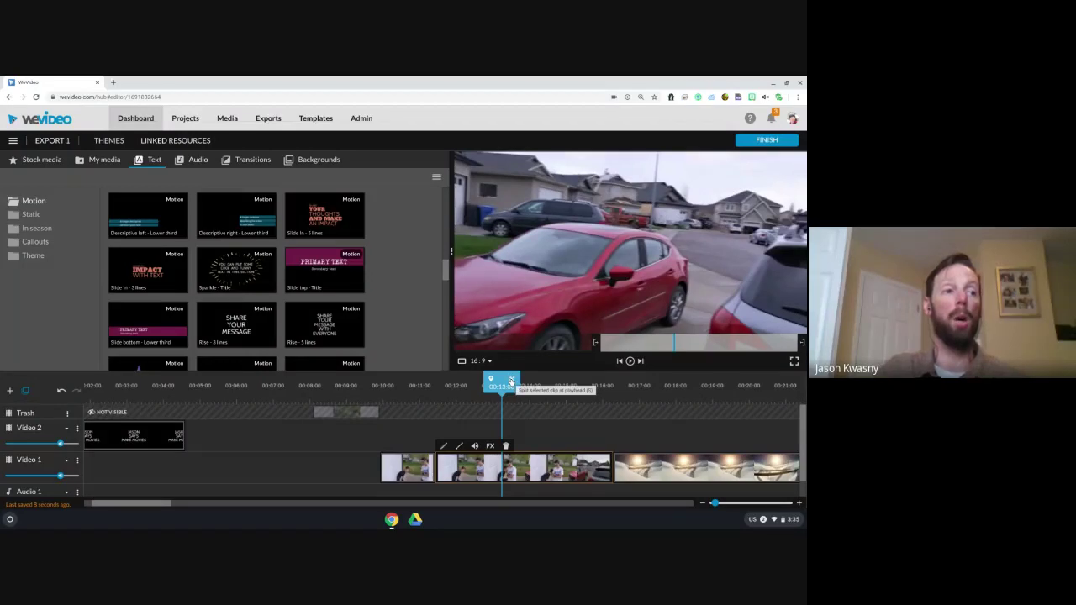
{"action": "left_click", "coordinate": [511, 380]}
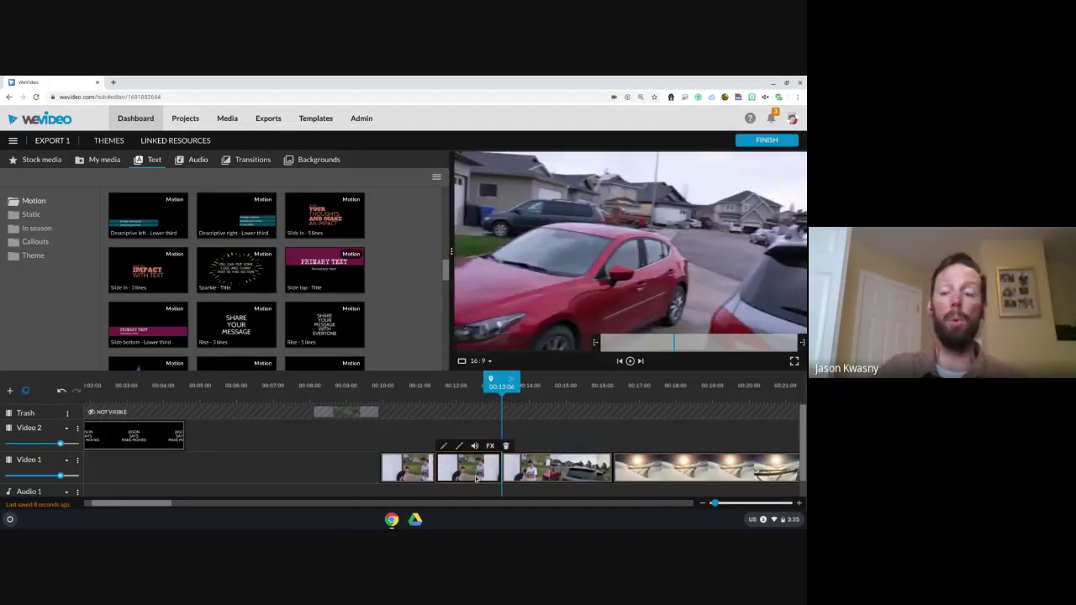
{"action": "key", "text": "Delete"}
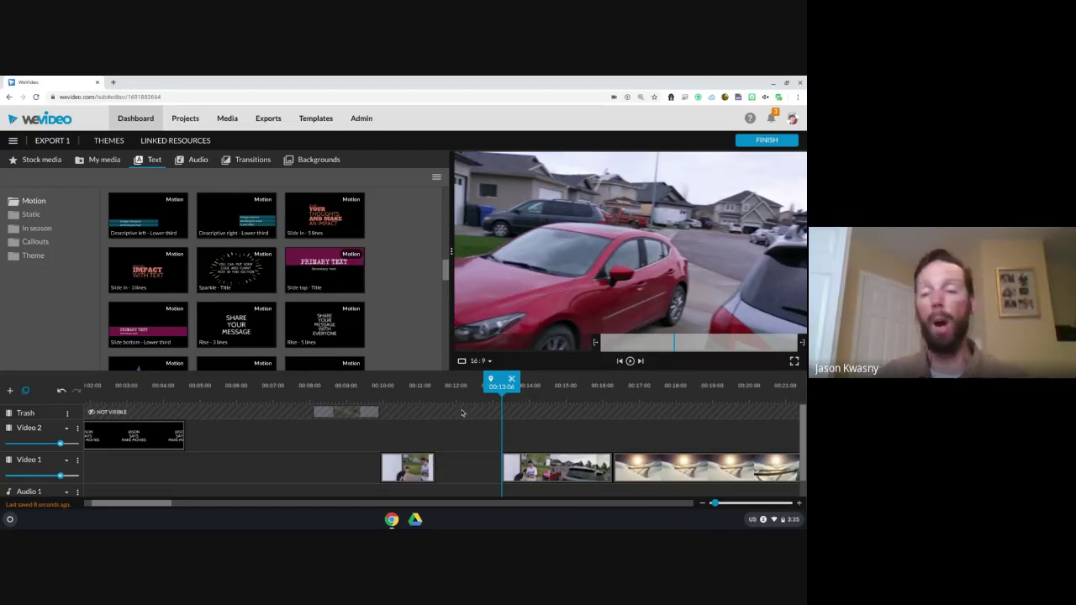
Delete the Trash track, then slide the red-car and snow clips left to close the Video 1 gap.
{"action": "left_click", "coordinate": [67, 415]}
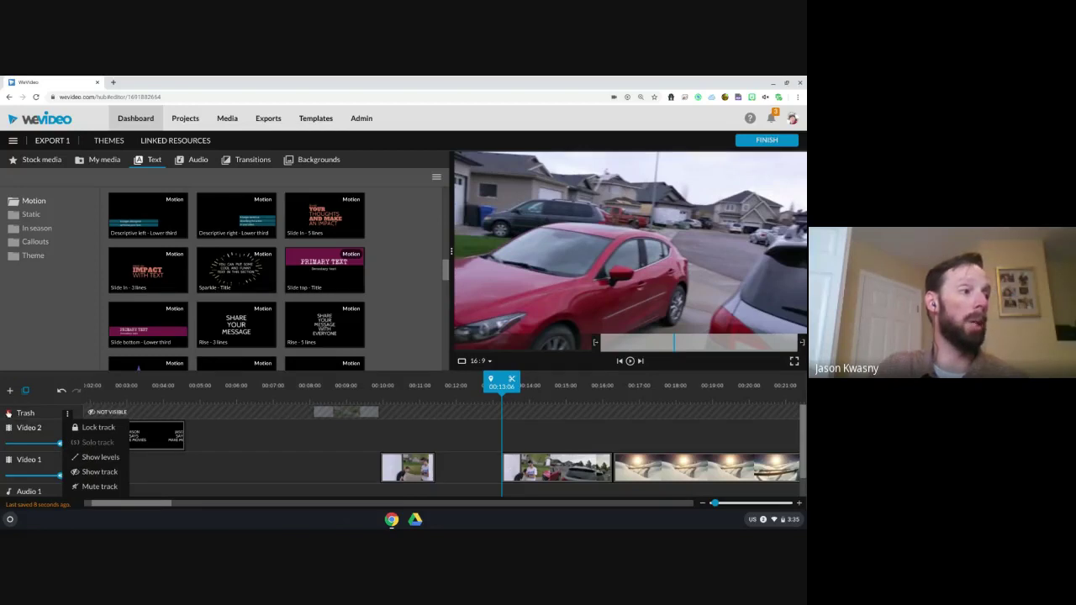
{"action": "left_click", "coordinate": [9, 413]}
{"action": "left_click", "coordinate": [8, 413]}
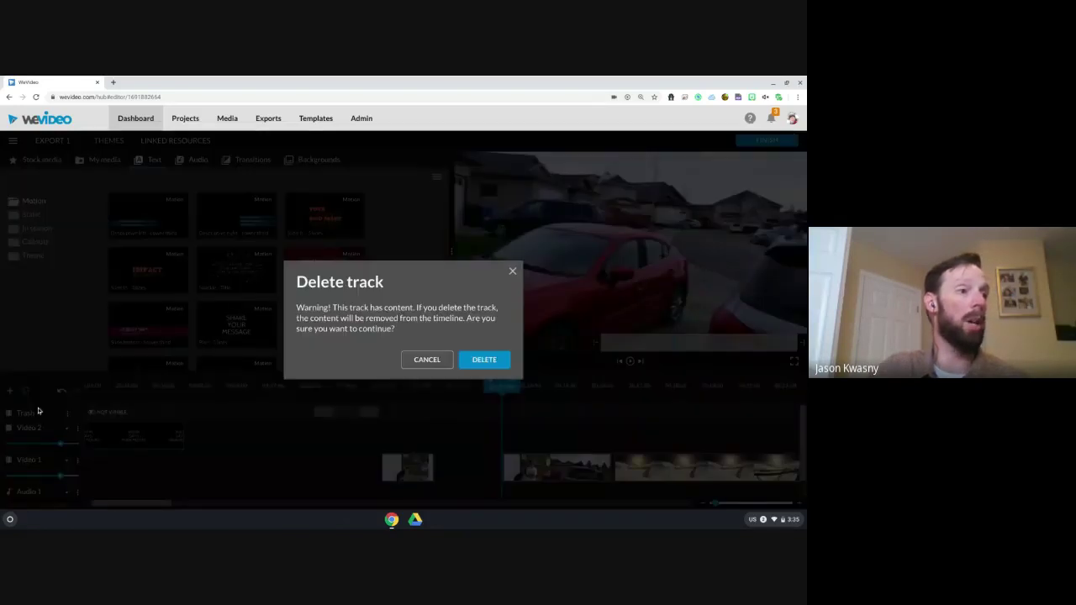
{"action": "left_click", "coordinate": [426, 359]}
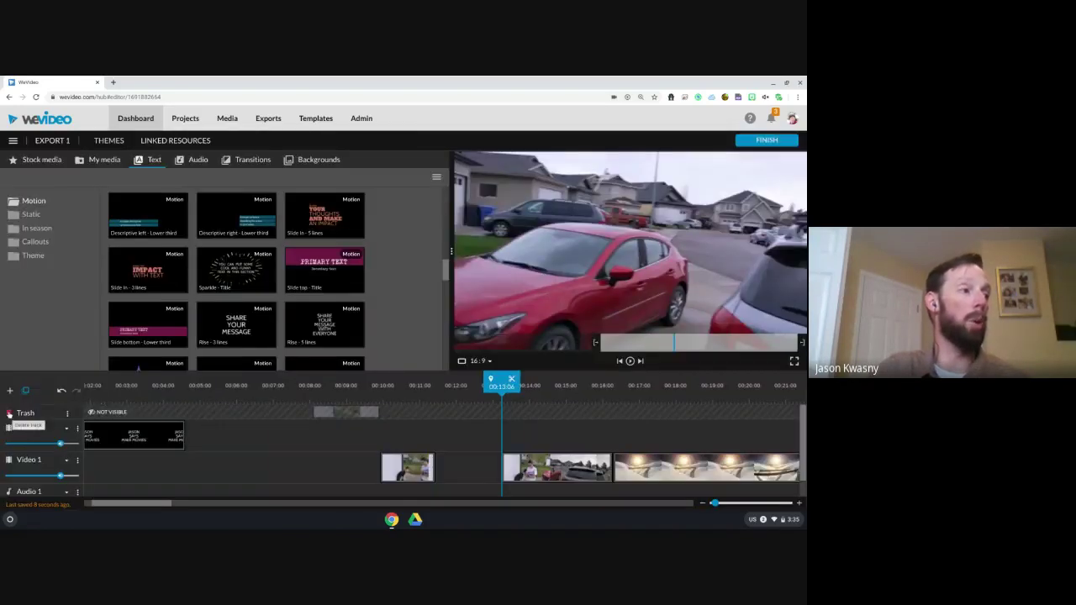
{"action": "left_click", "coordinate": [8, 412]}
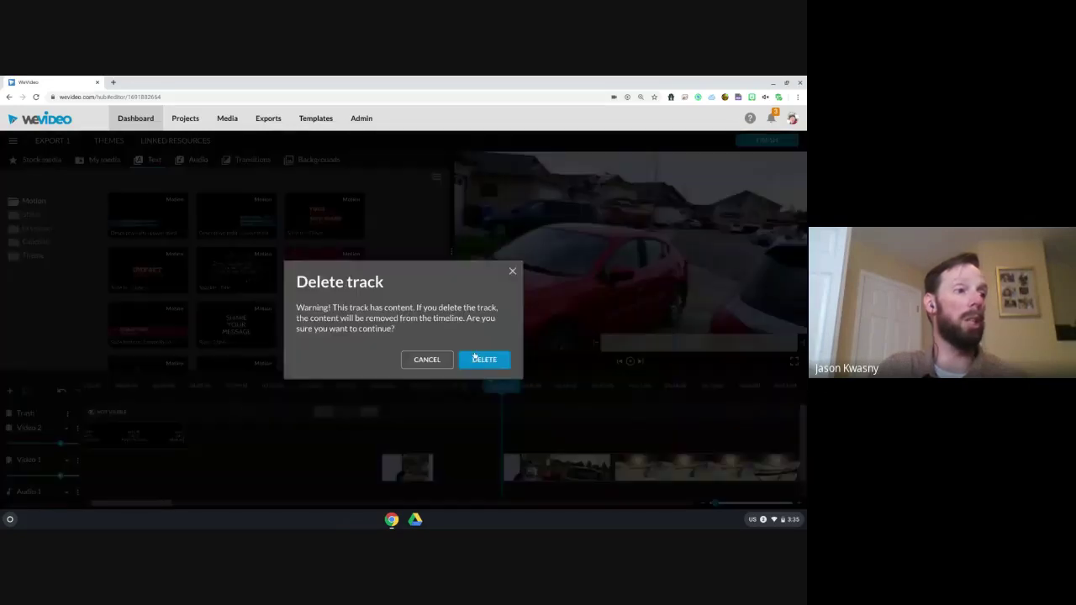
{"action": "left_click", "coordinate": [485, 360]}
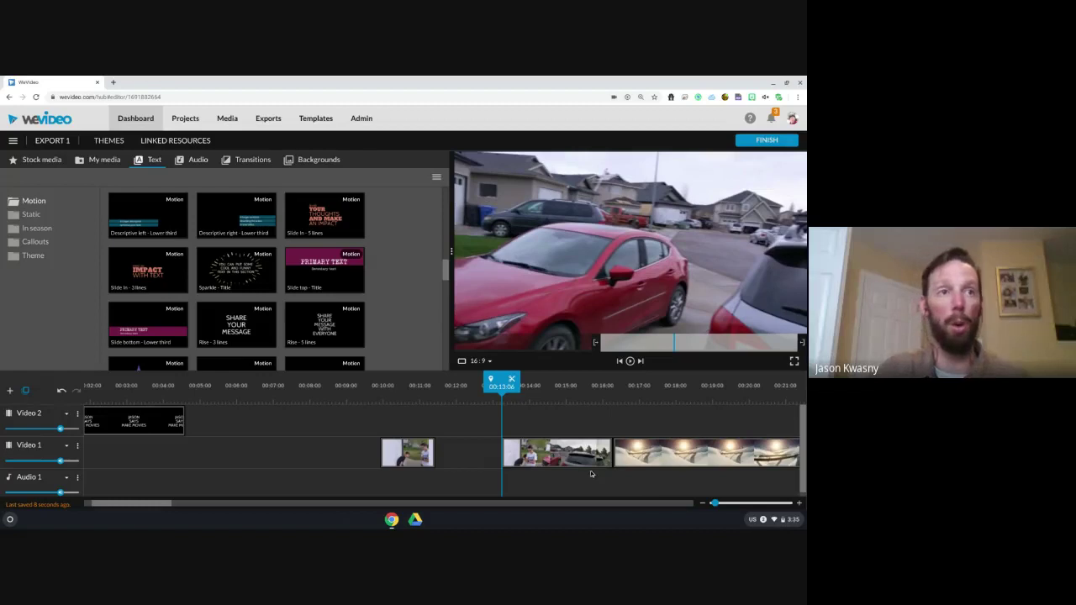
{"action": "left_click_drag", "start_coordinate": [590, 471], "coordinate": [509, 459]}
{"action": "mouse_move", "coordinate": [675, 455]}
{"action": "left_mouse_down"}
{"action": "mouse_move", "coordinate": [594, 452]}
{"action": "mouse_move", "coordinate": [608, 450]}
{"action": "left_mouse_up"}
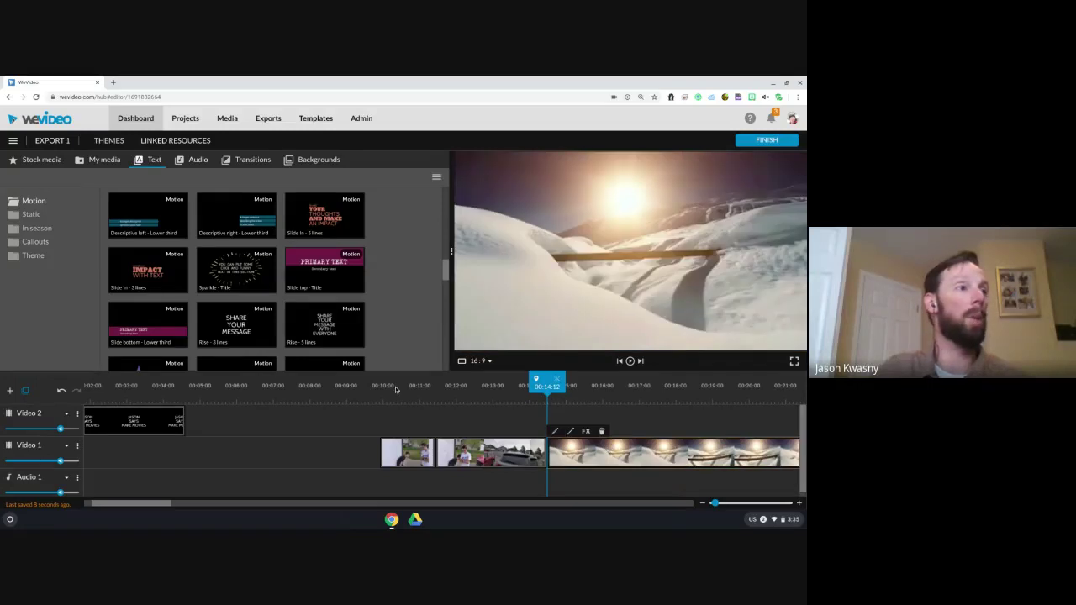
Place the GP011581 clip from My media after the title on Video 2, and mute Video 2.
{"action": "left_click", "coordinate": [89, 162]}
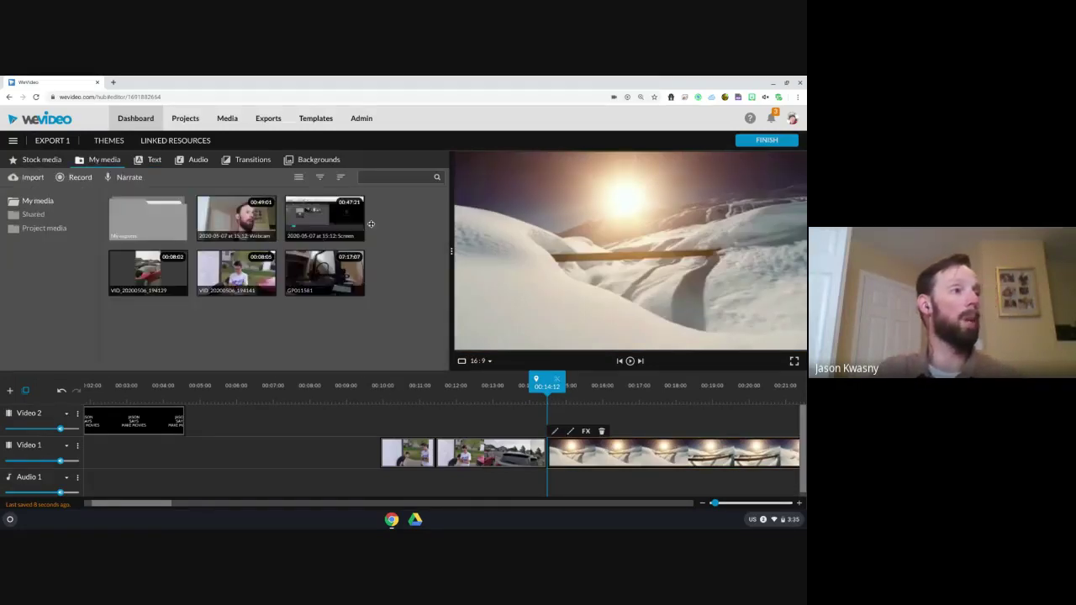
{"action": "left_click_drag", "start_coordinate": [331, 283], "coordinate": [199, 419]}
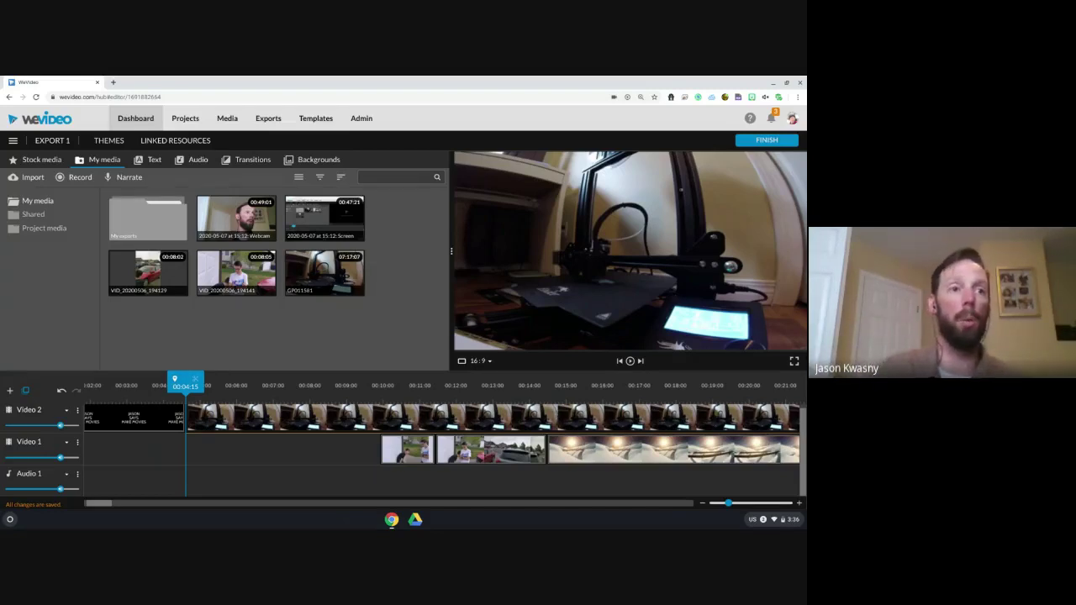
{"action": "left_click", "coordinate": [77, 412]}
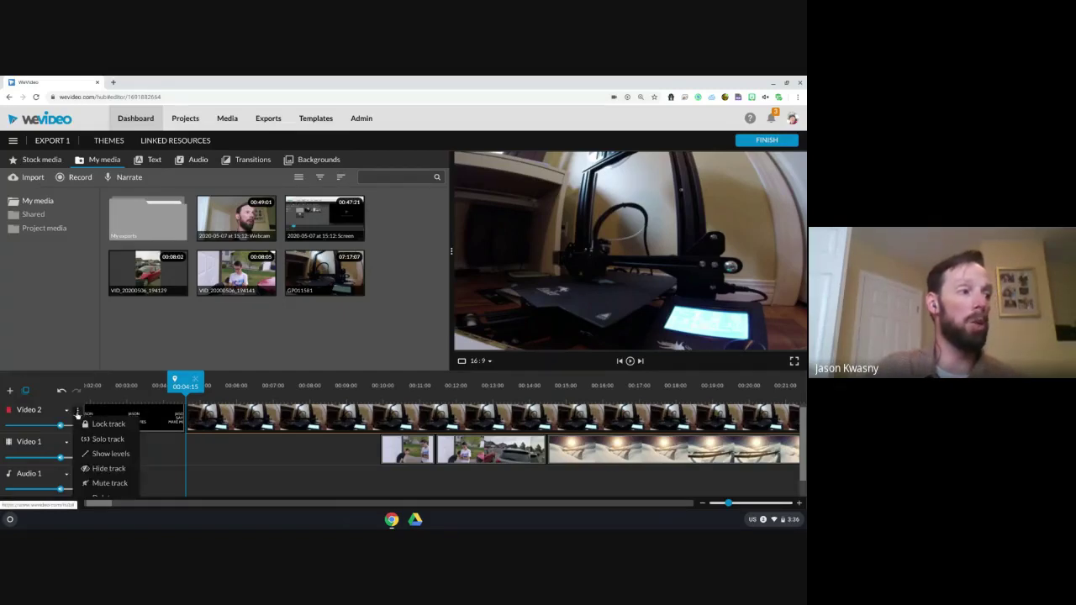
{"action": "left_click", "coordinate": [99, 483]}
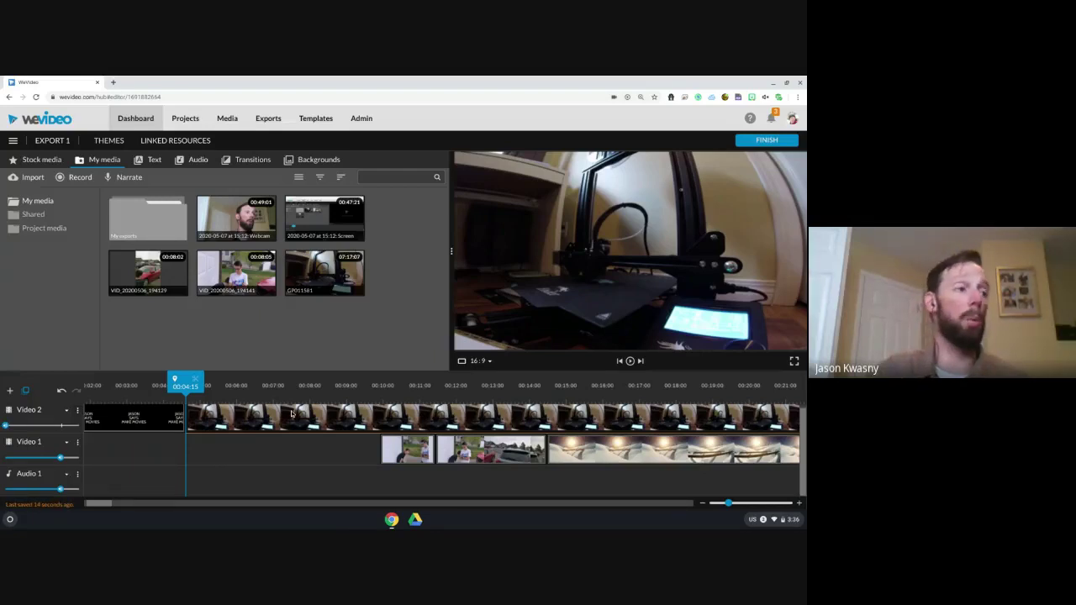
Set the GP011581 clip's speed to Fastest (10x), save it, and play back the timeline preview.
{"action": "double_click", "coordinate": [388, 413]}
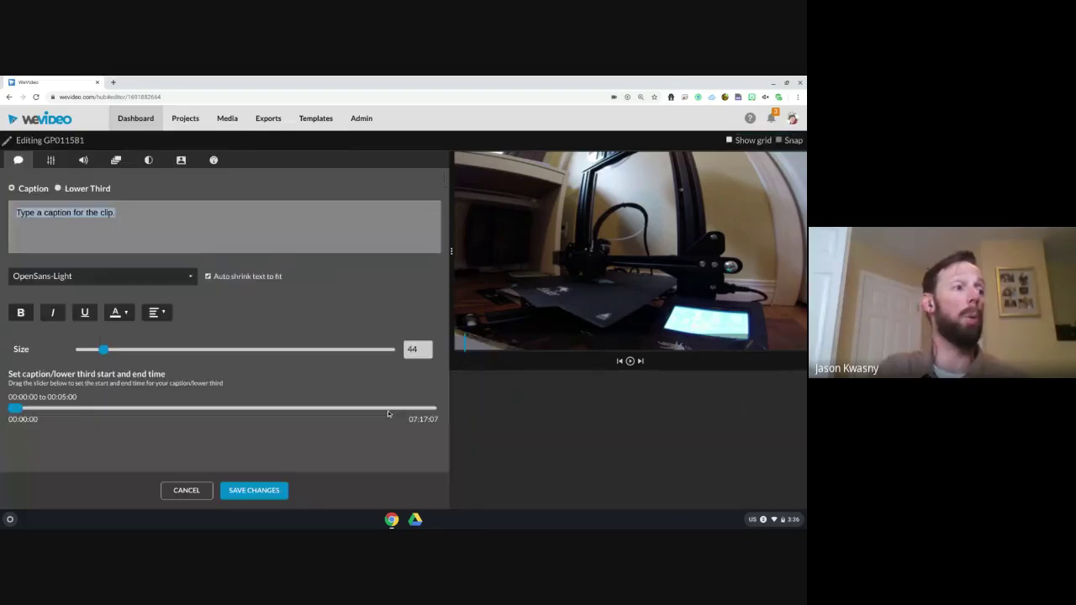
{"action": "left_click", "coordinate": [148, 159]}
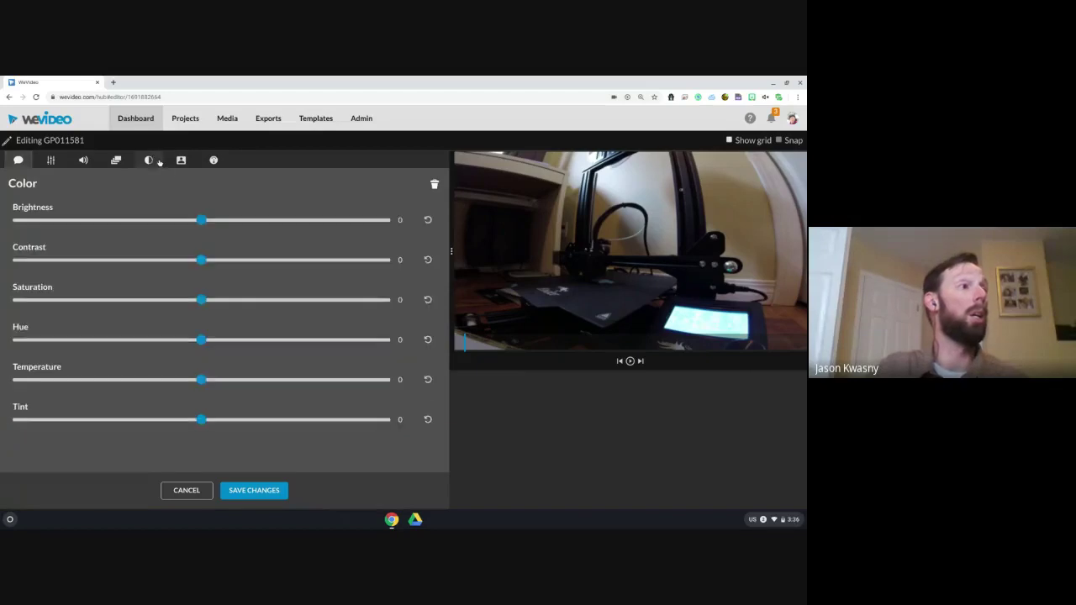
{"action": "left_click", "coordinate": [214, 161]}
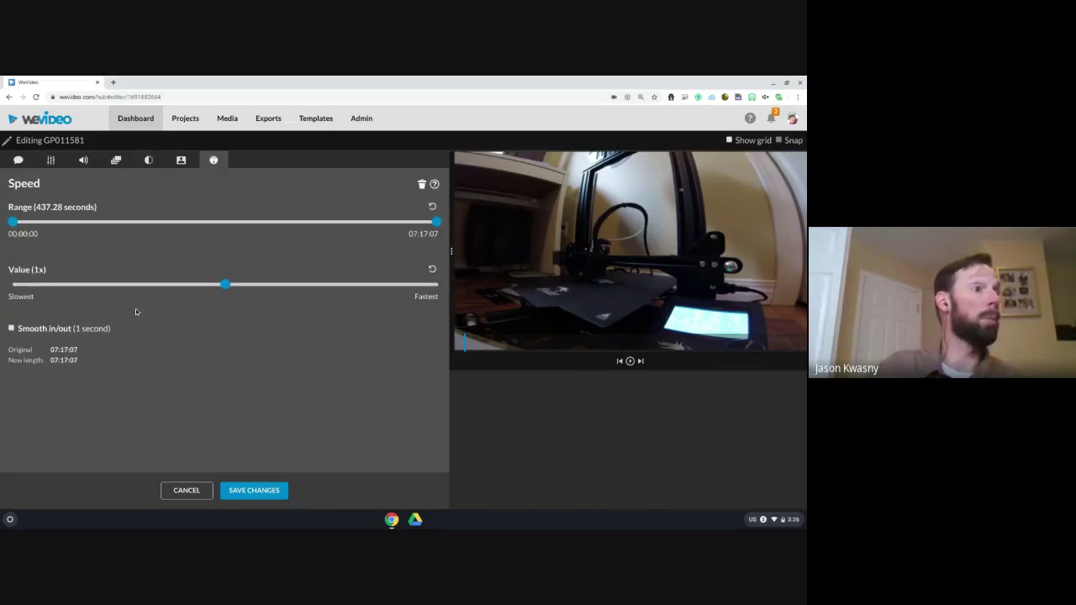
{"action": "left_click_drag", "start_coordinate": [226, 284], "coordinate": [439, 291]}
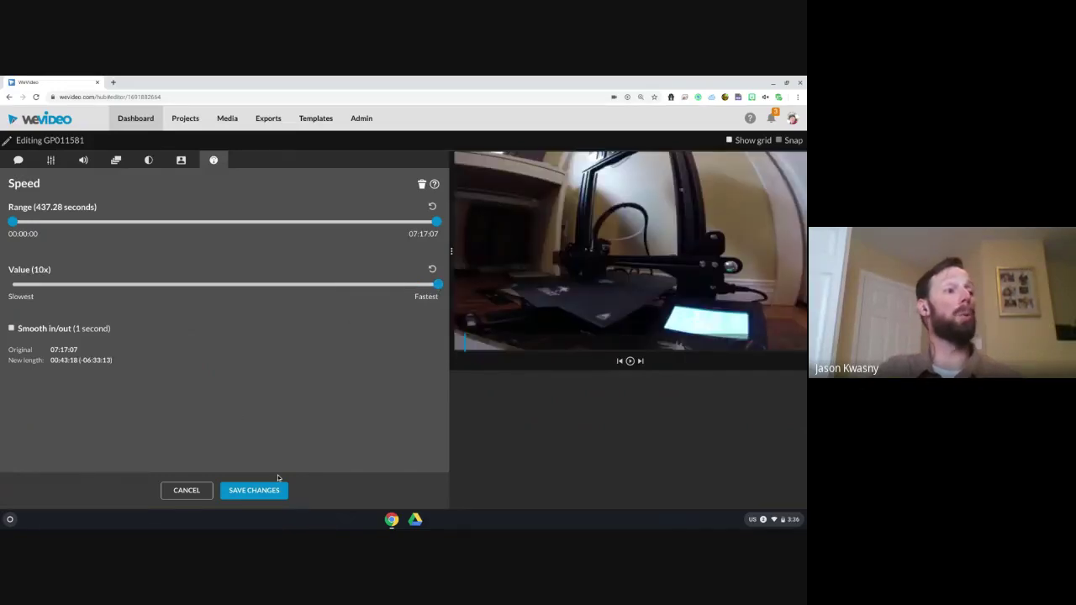
{"action": "left_click", "coordinate": [269, 489]}
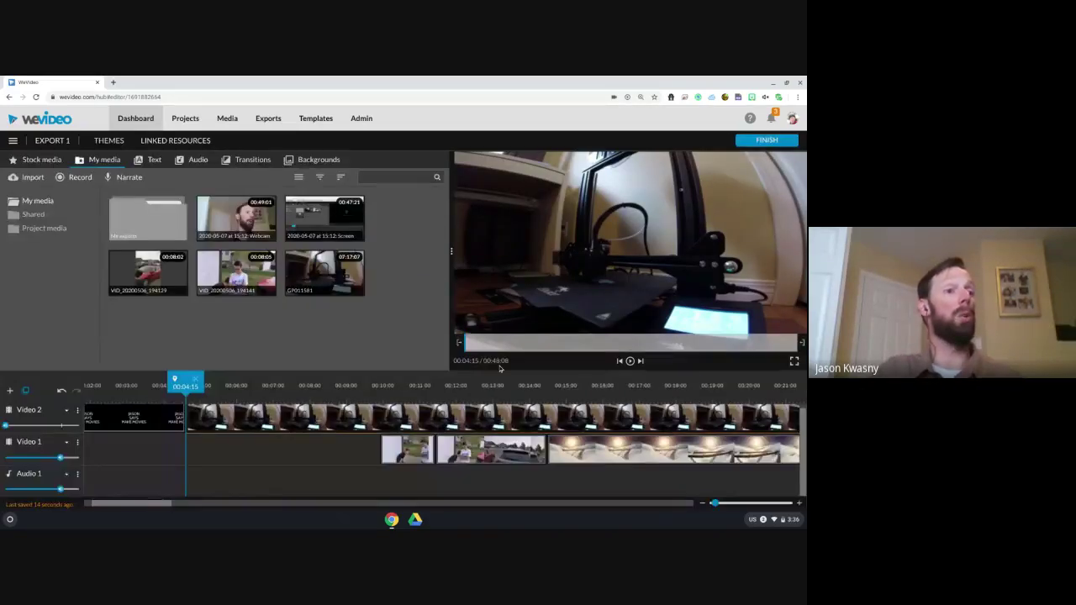
{"action": "left_click", "coordinate": [631, 361]}
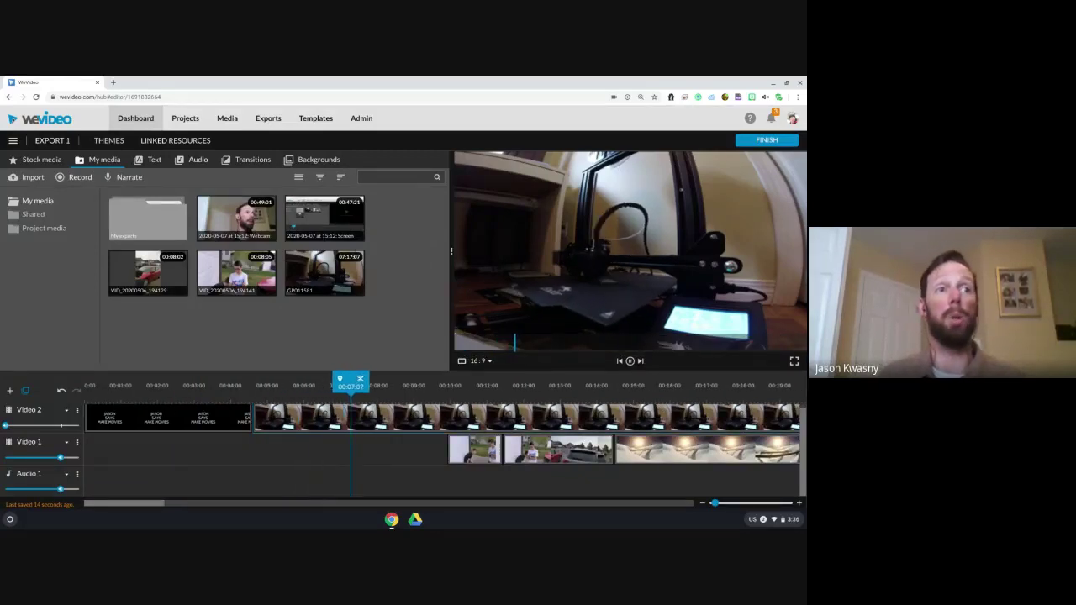
{"action": "left_click", "coordinate": [630, 361]}
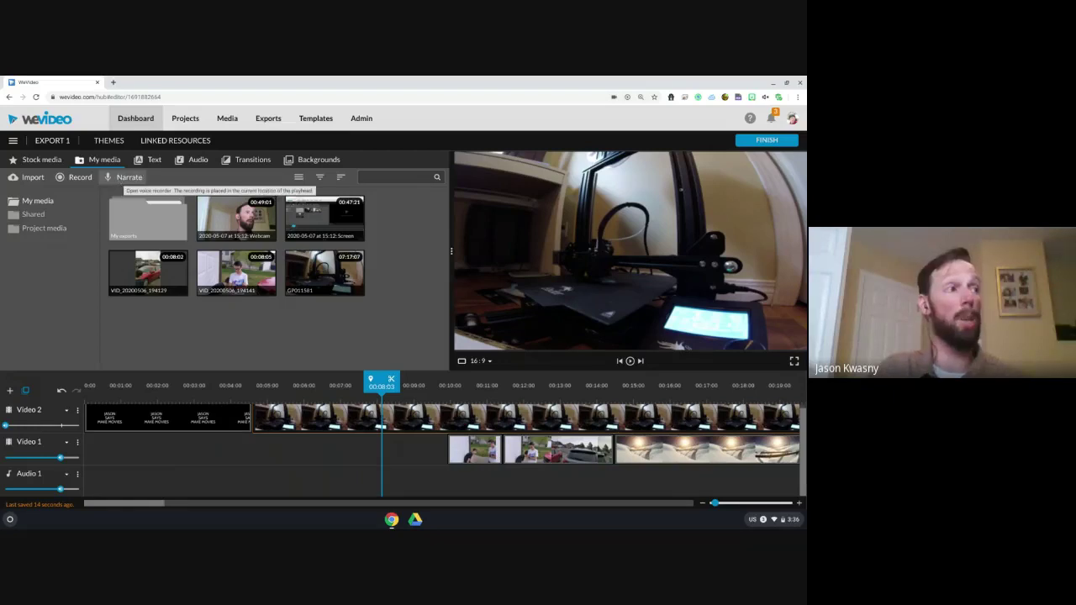
{"action": "left_click", "coordinate": [120, 183]}
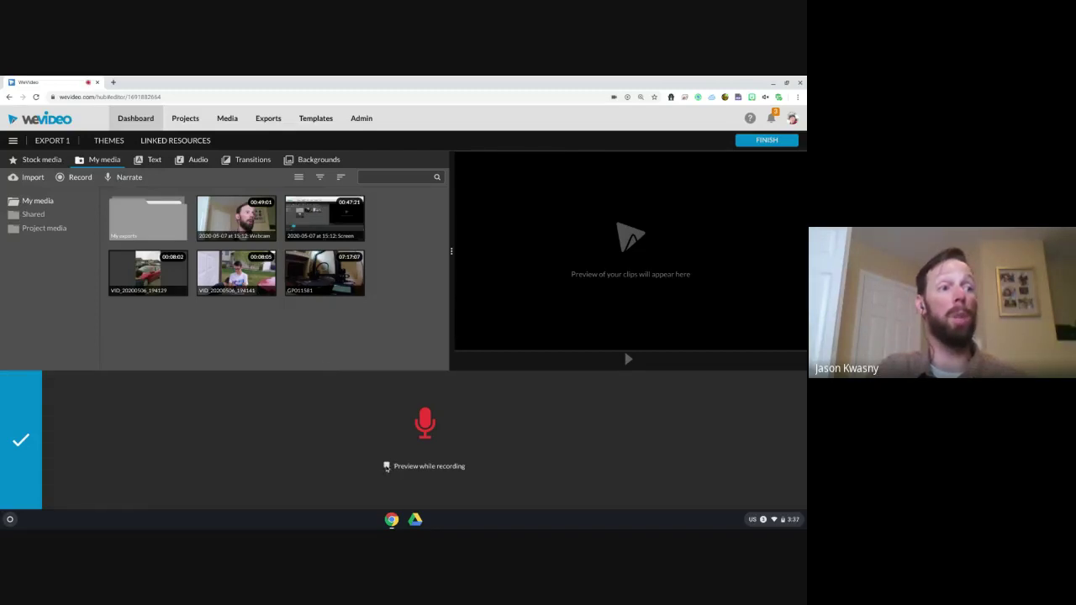
{"action": "left_click", "coordinate": [387, 467]}
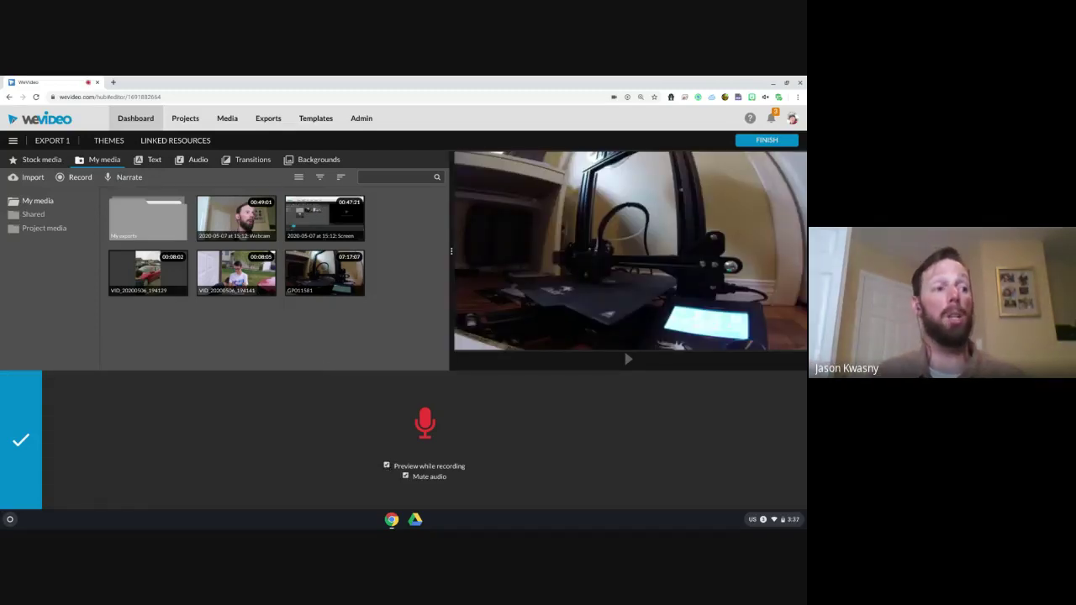
{"action": "left_click", "coordinate": [426, 429]}
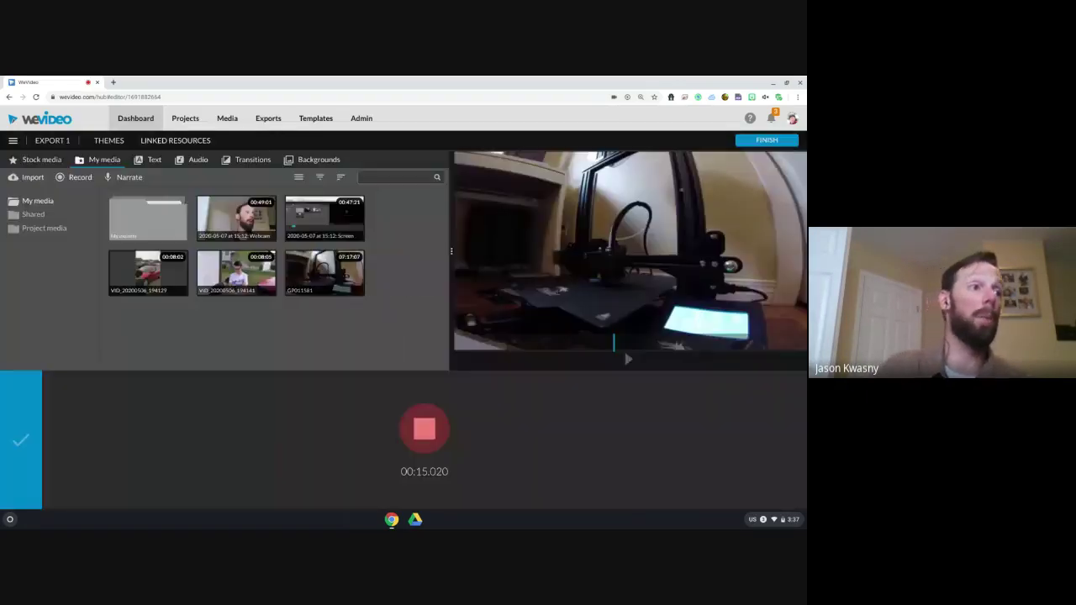
{"action": "left_click", "coordinate": [425, 429]}
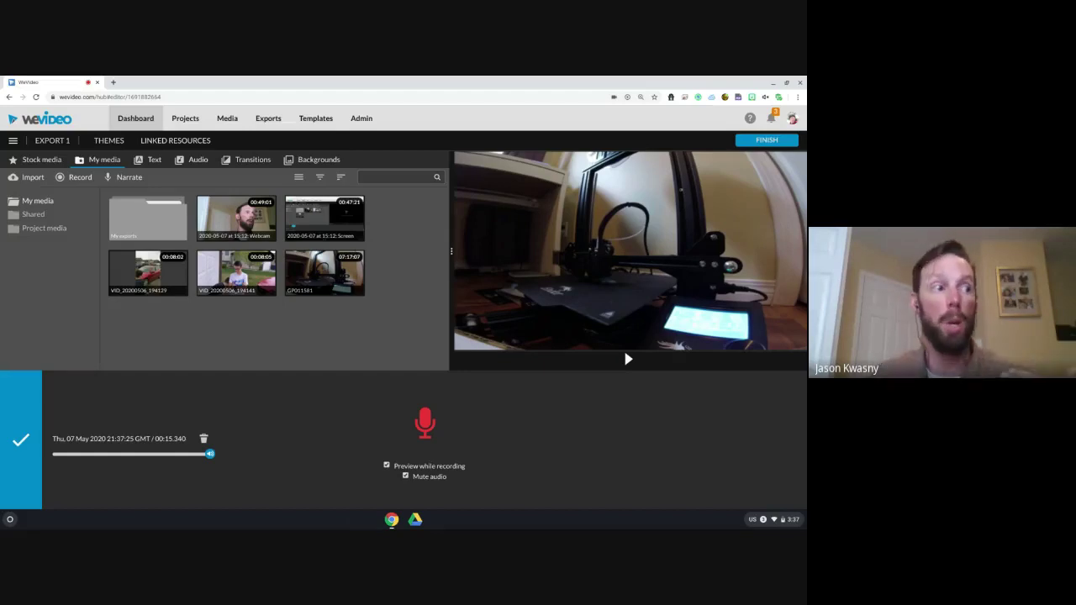
{"action": "left_click", "coordinate": [205, 439]}
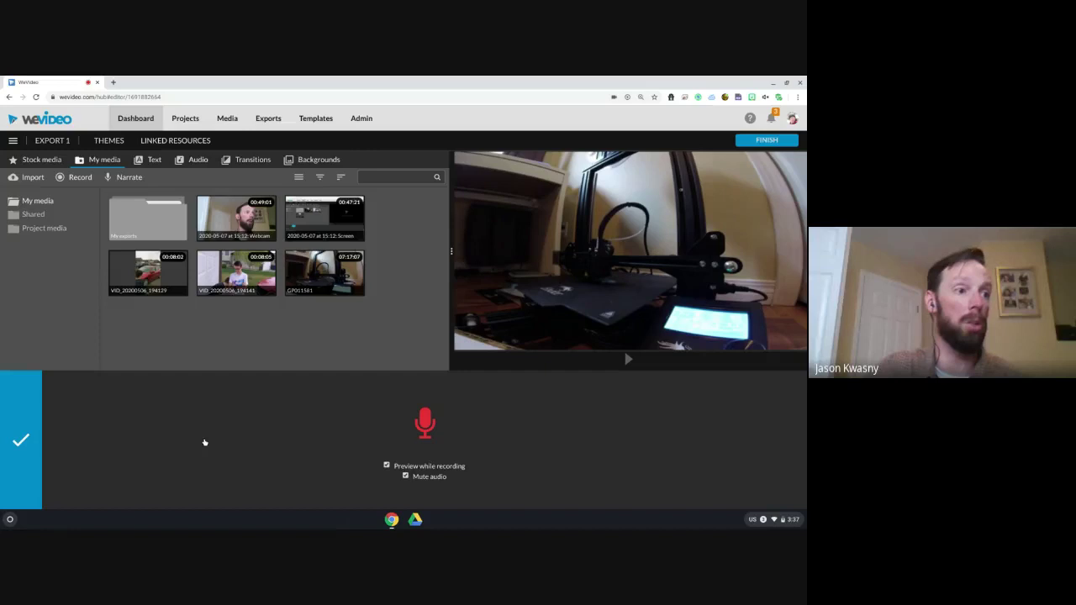
{"action": "left_click", "coordinate": [12, 439]}
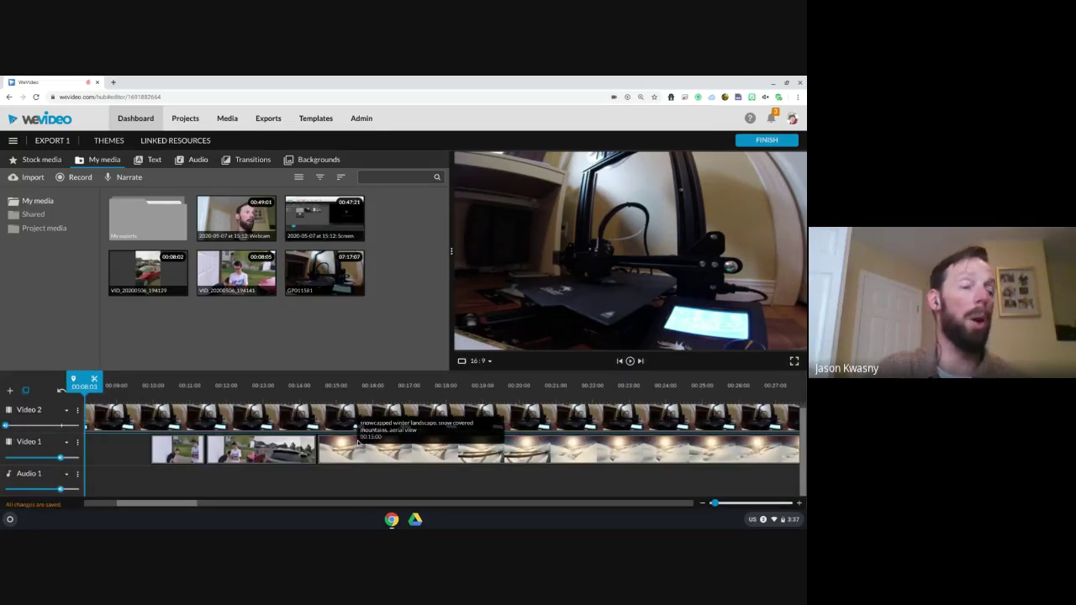